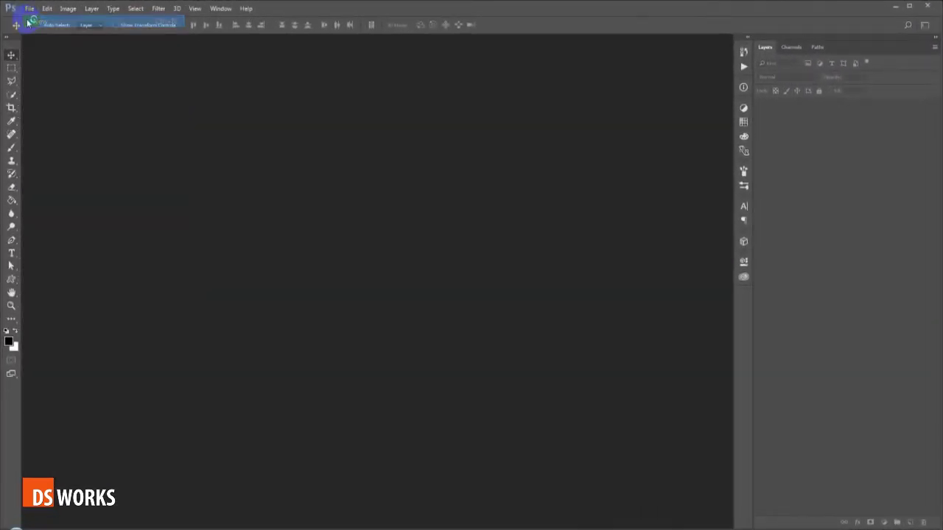
Start a new document from File > New and choose the 2000 × 2000 px, 300 ppi preset.
click(35, 53)
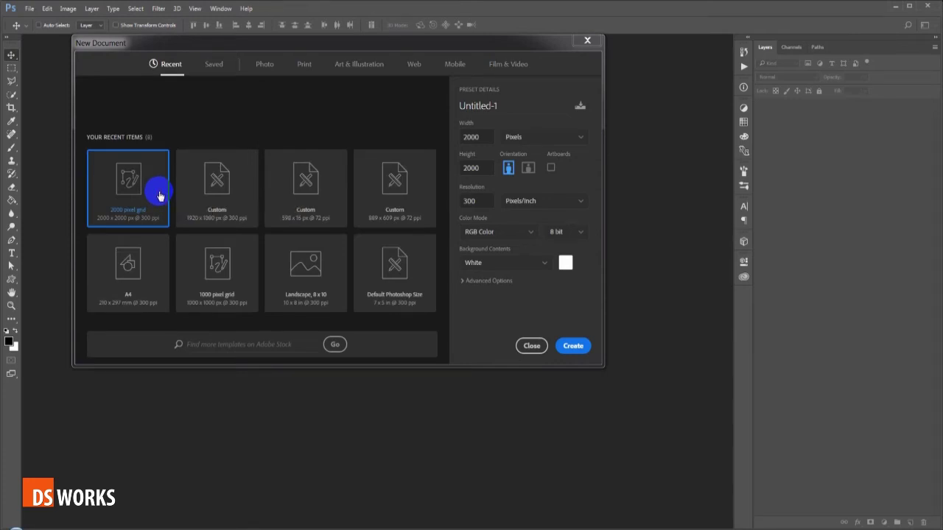
Create the 2000 × 2000 px document and widen the canvas into a landscape shape with the Crop tool.
click(574, 345)
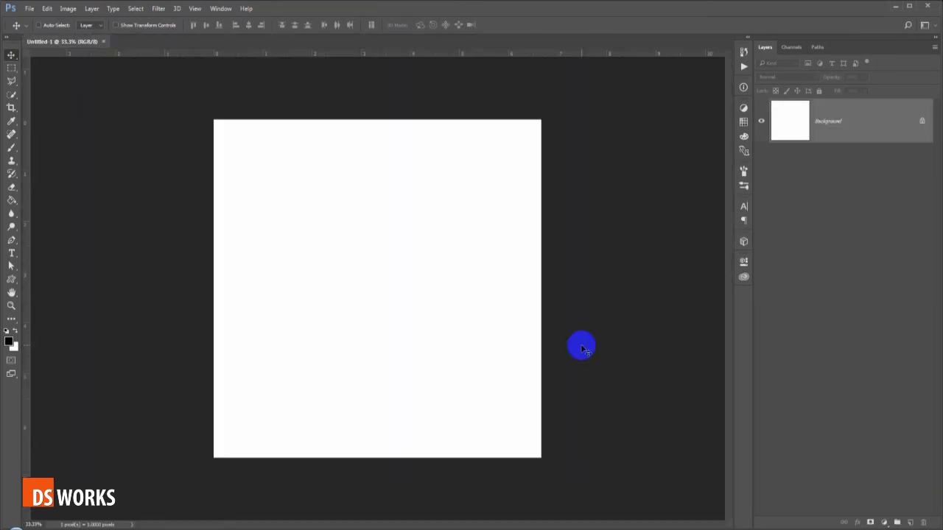
key(c)
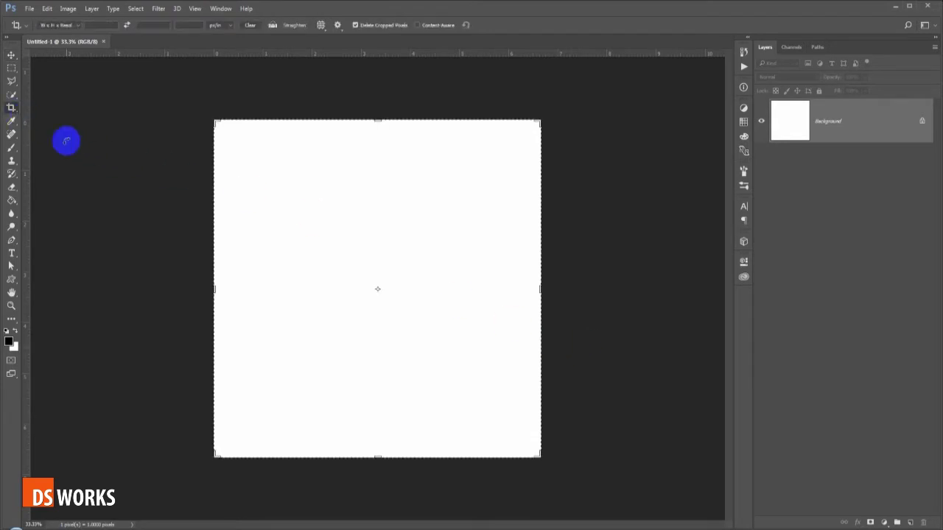
drag(213, 290, 87, 288)
key(Return)
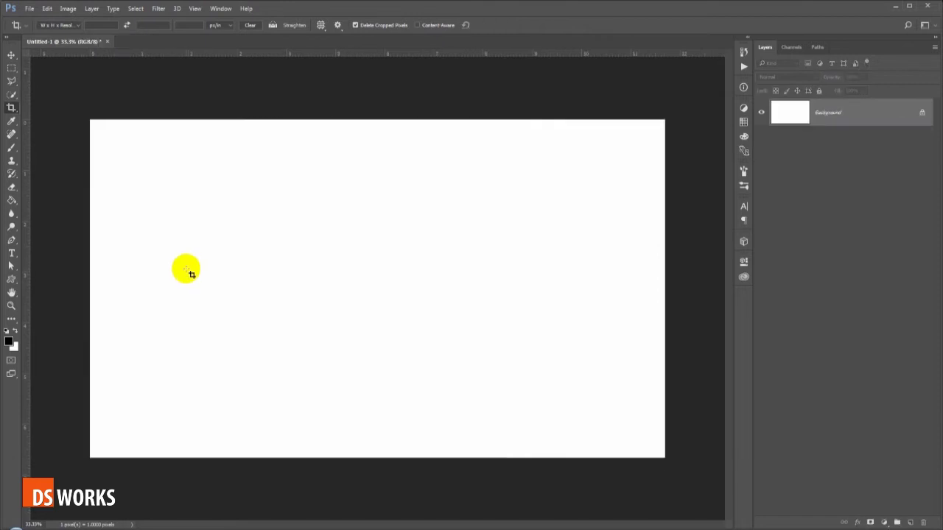
key(ctrl+0)
Drag the Hummer desert photo into the document and scale it down to fit the canvas.
key(v)
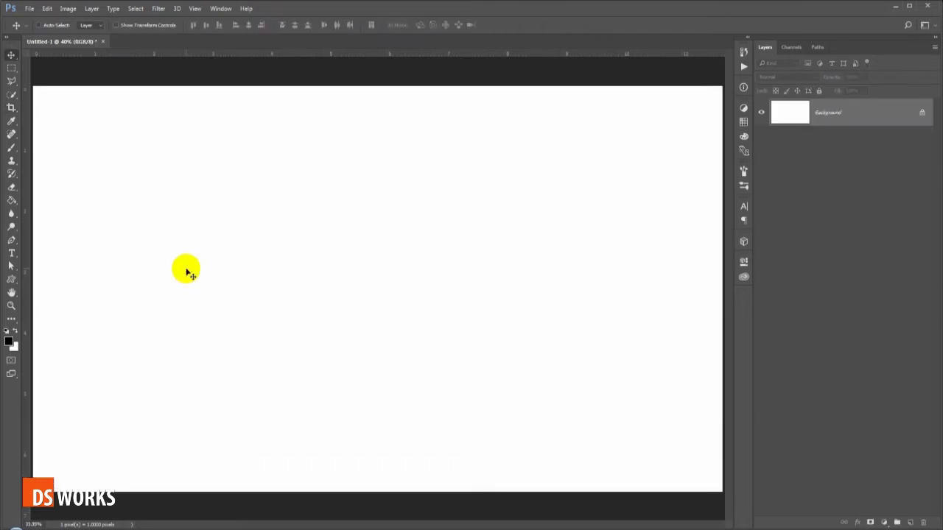
drag(117, 508, 342, 275)
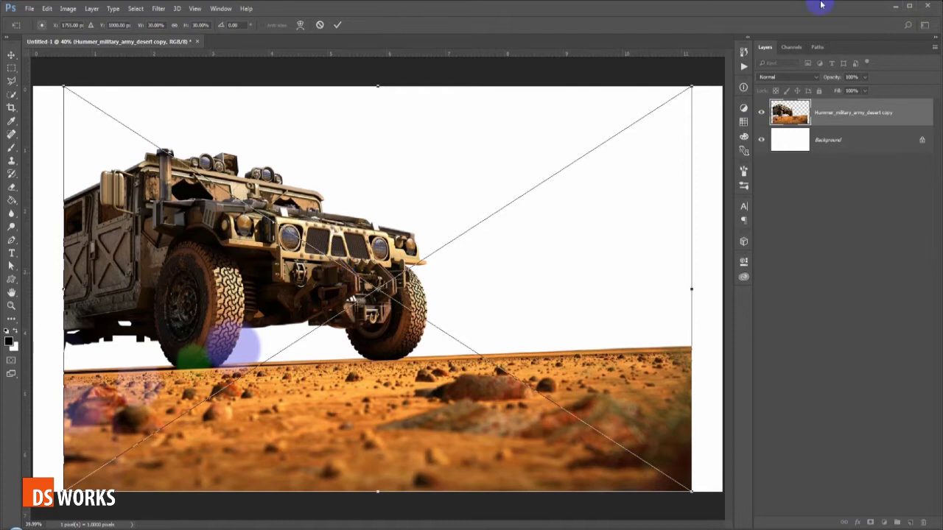
drag(690, 89, 665, 97)
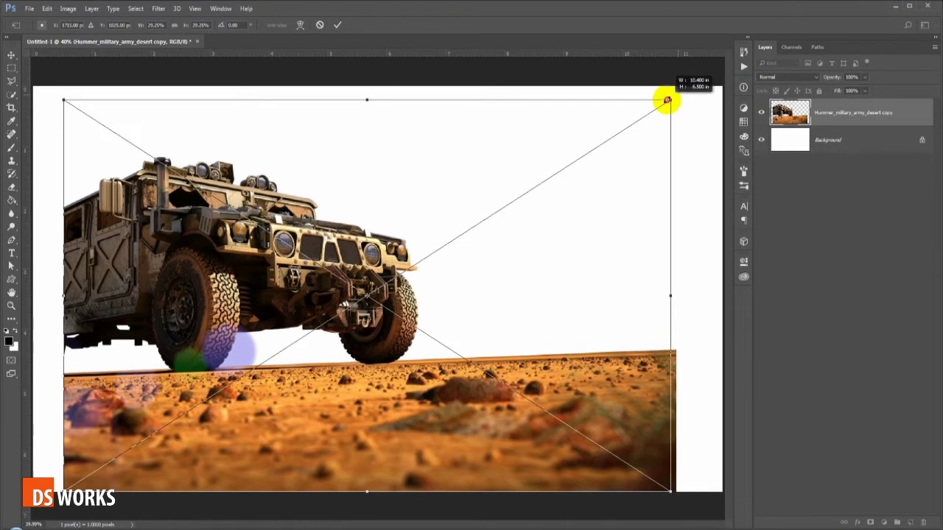
key(Return)
key(ctrl+minus)
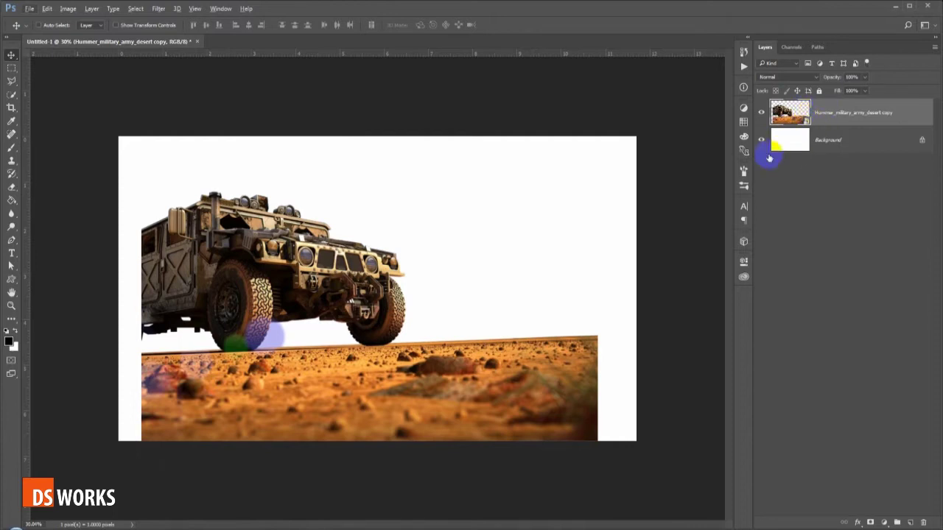
Hide the white Background, move the Hummer photo bottom-left, select the ground strip and rasterize the layer.
click(761, 143)
mouse_move(333, 353)
mouse_down()
mouse_move(299, 361)
mouse_move(287, 382)
mouse_up()
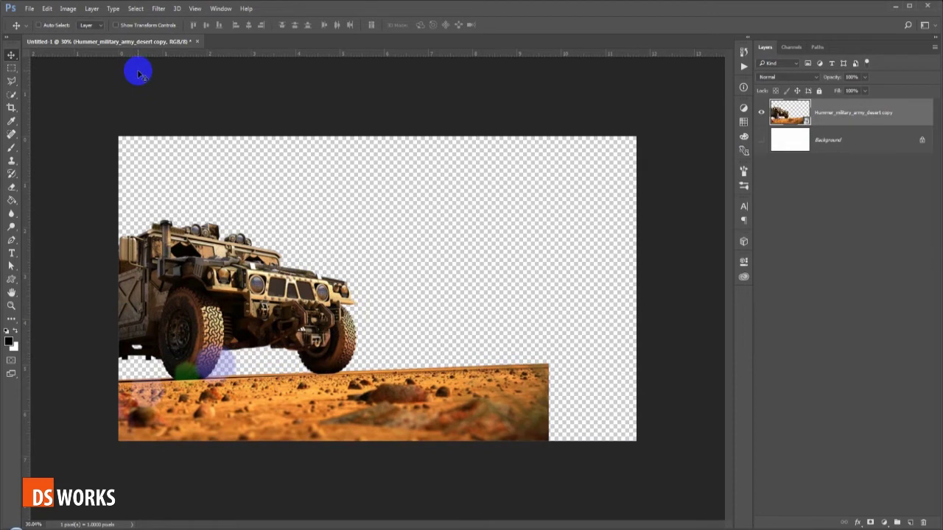
click(11, 81)
click(576, 363)
click(588, 460)
double_click(99, 466)
right_click(843, 112)
click(669, 295)
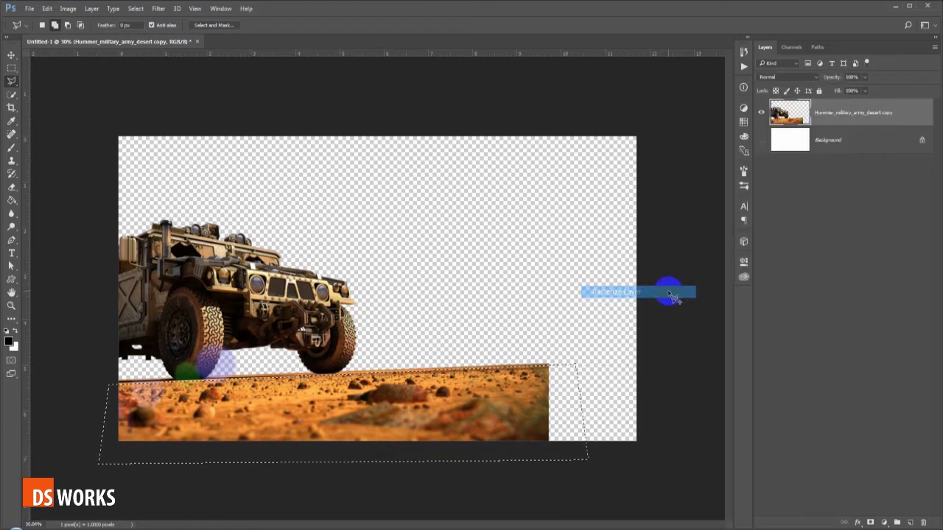
Copy the ground strip to its own layer below the Hummer and slide it to the right edge.
key(ctrl+j)
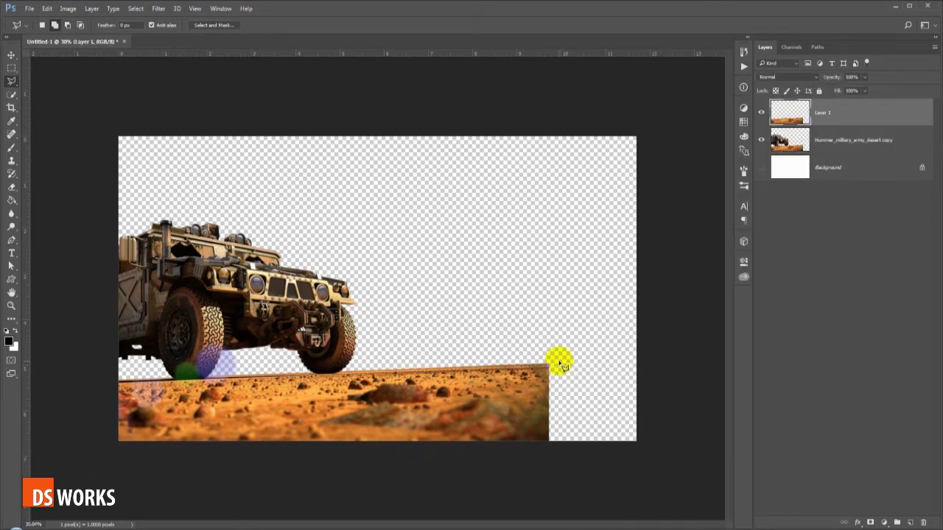
key(v)
drag(821, 115, 840, 156)
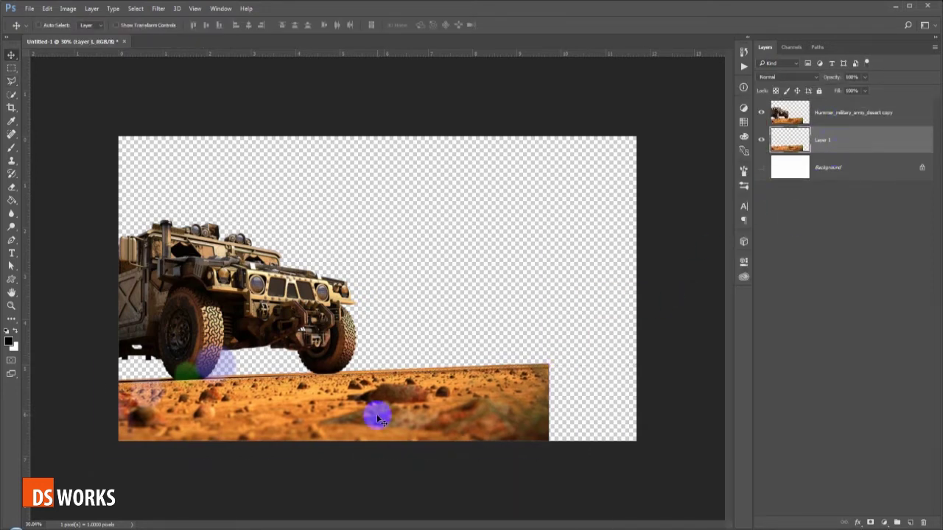
drag(378, 420, 598, 394)
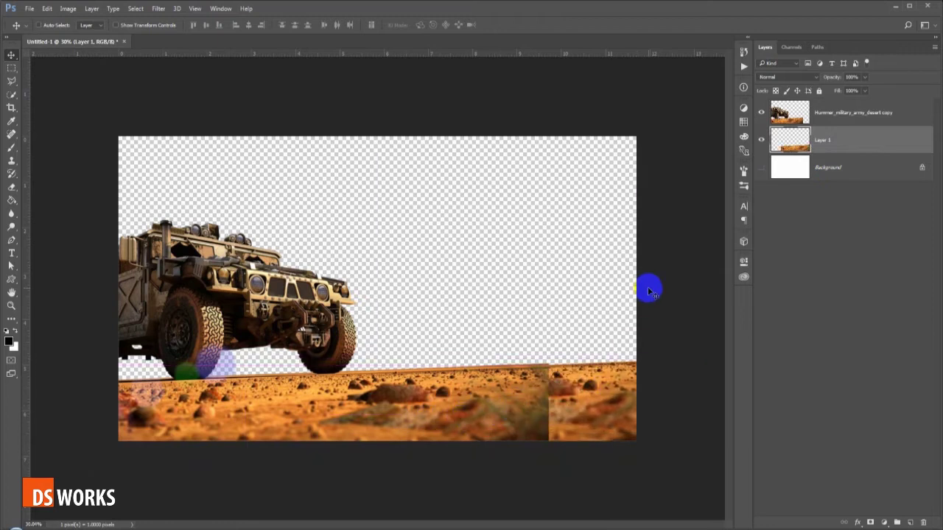
Erase the visible seam on the Hummer photo layer with the first brush preset.
click(830, 114)
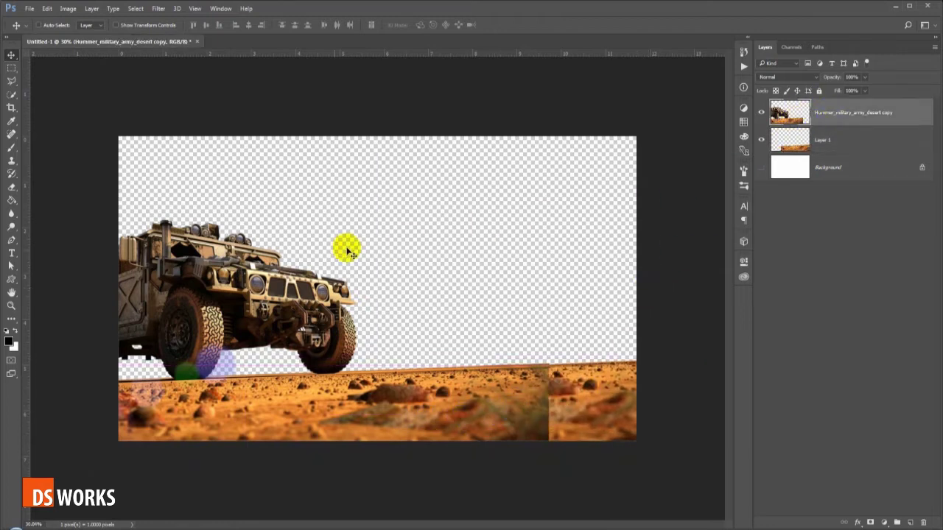
key(e)
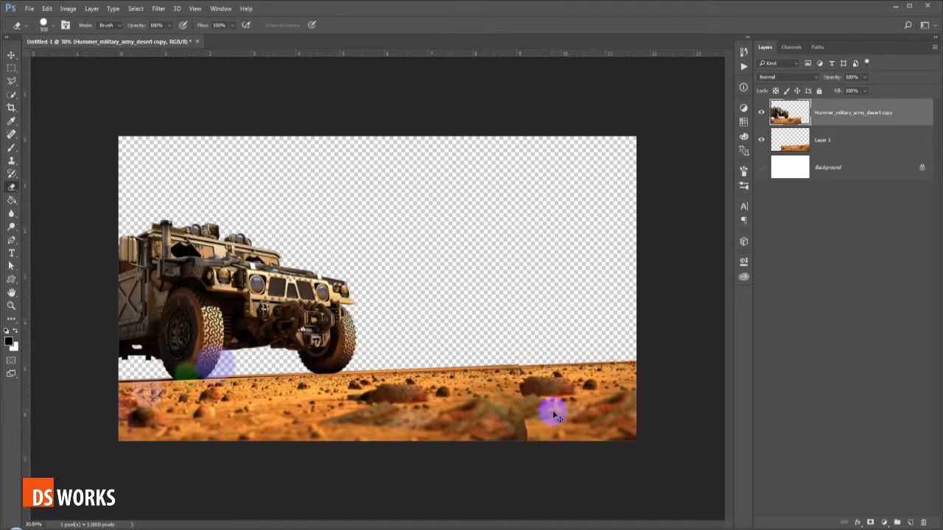
right_click(556, 372)
double_click(569, 147)
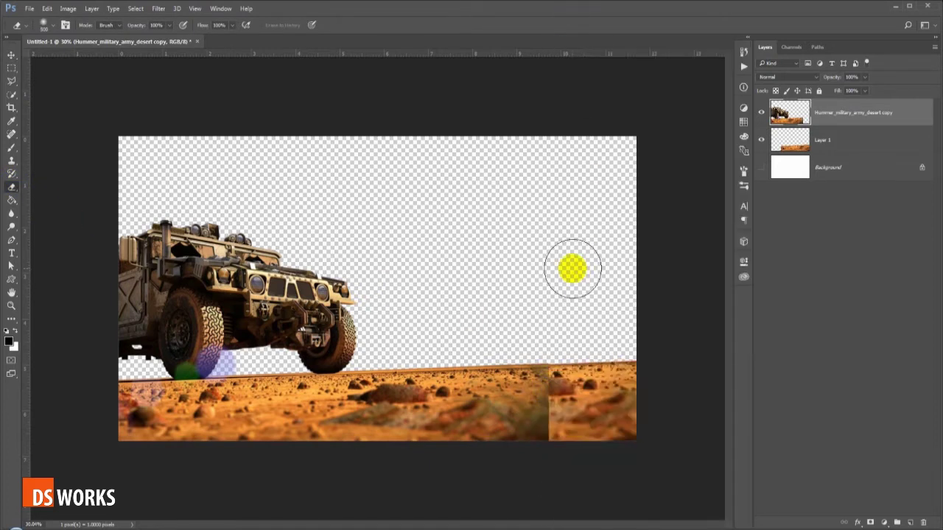
Merge the Hummer layer with the ground copy and spot-heal the remaining seam.
key(v)
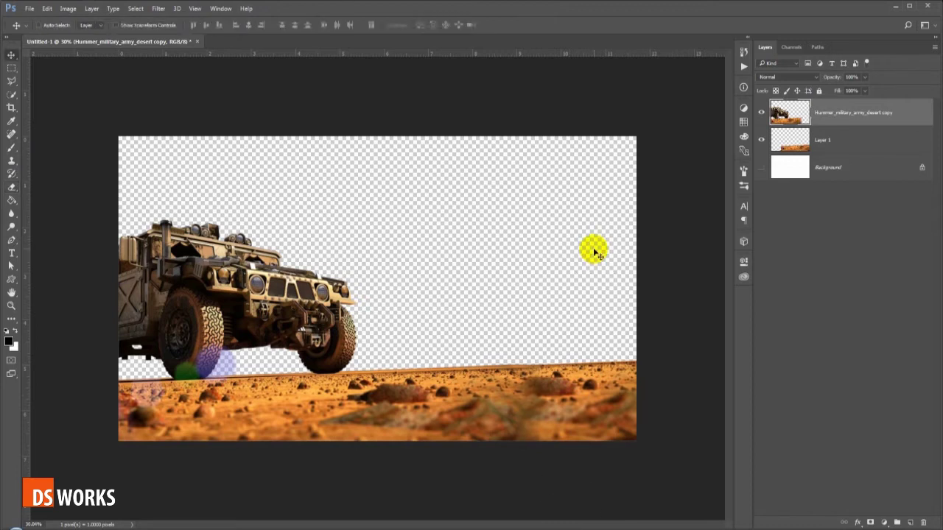
key(ctrl+e)
key(j)
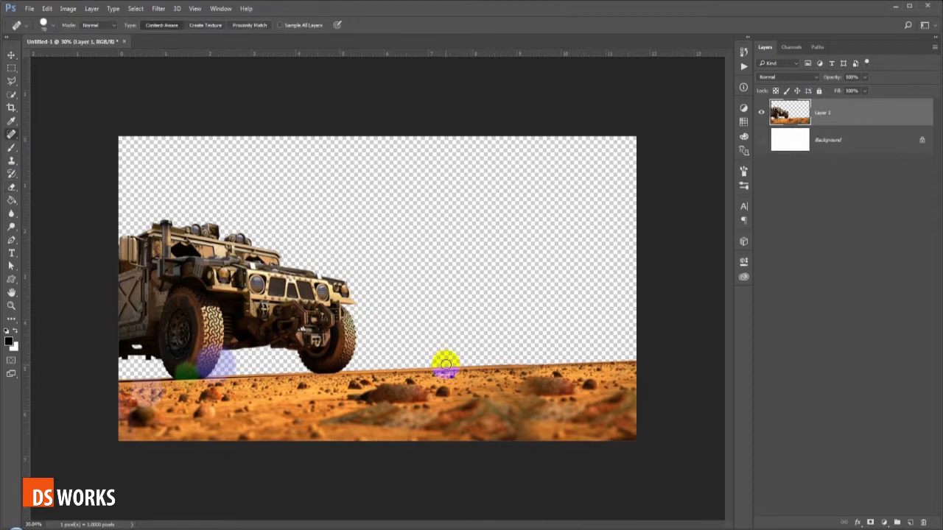
drag(497, 410, 598, 430)
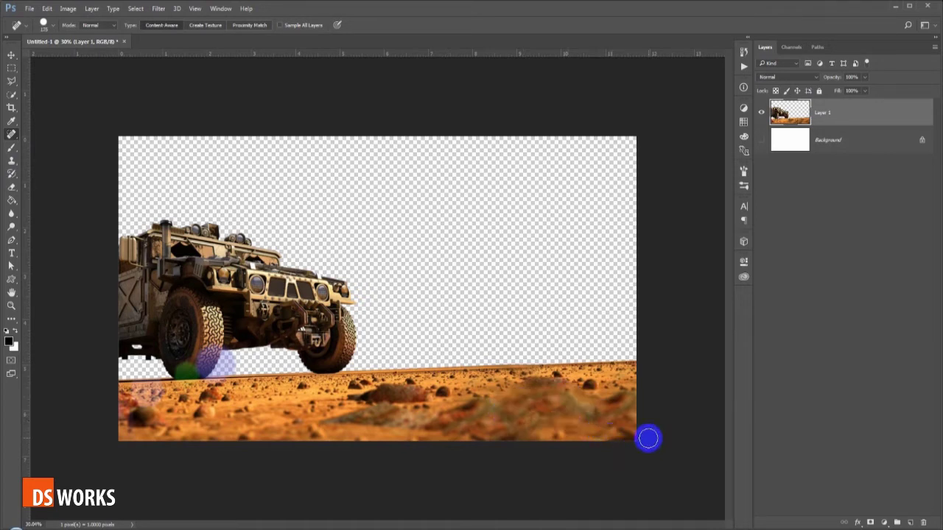
Place the DSC07052 seated man photo and scale him to about 60% on the Hummer's hood.
drag(137, 515, 329, 320)
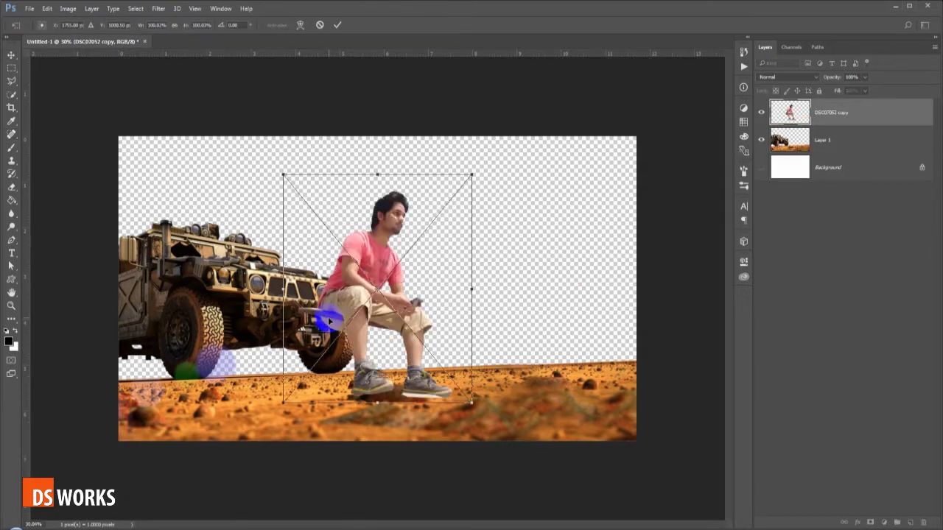
drag(414, 261, 414, 203)
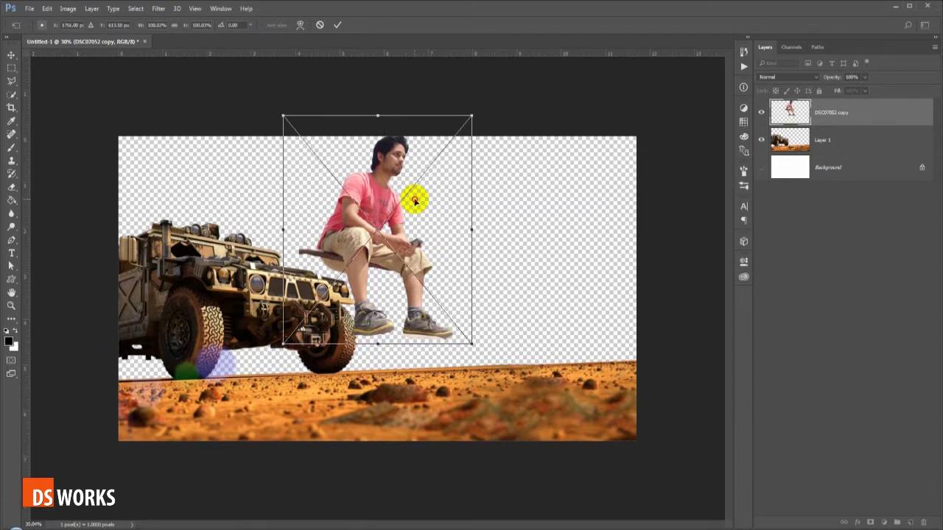
key(Return)
drag(396, 235, 313, 240)
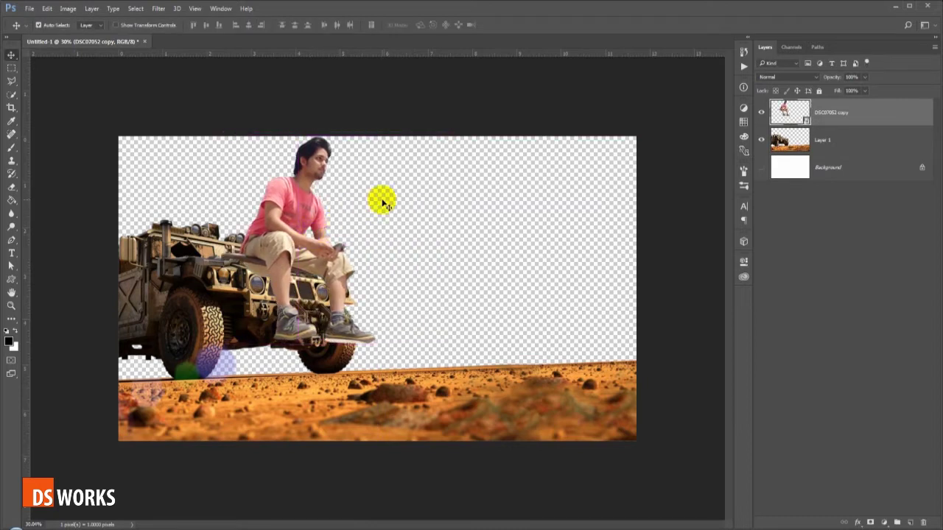
key(ctrl+t)
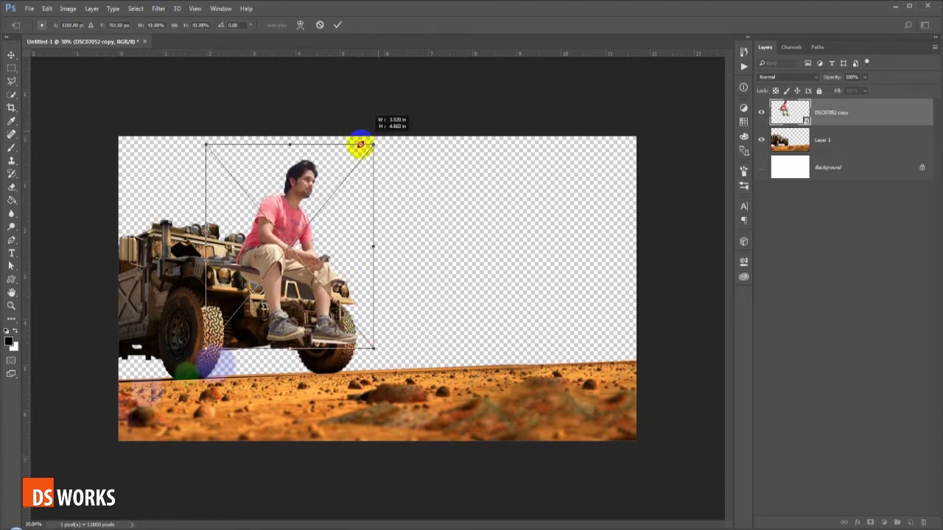
drag(395, 121, 319, 212)
drag(296, 256, 320, 222)
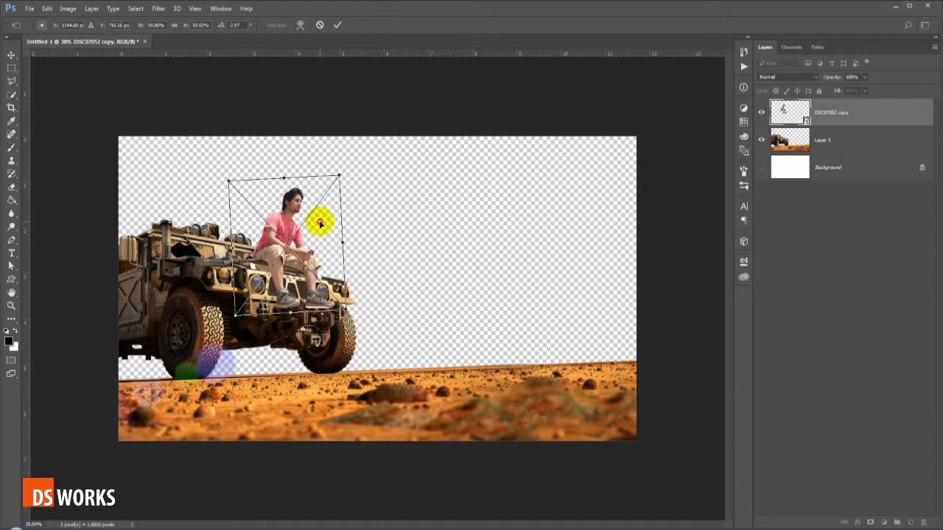
key(Return)
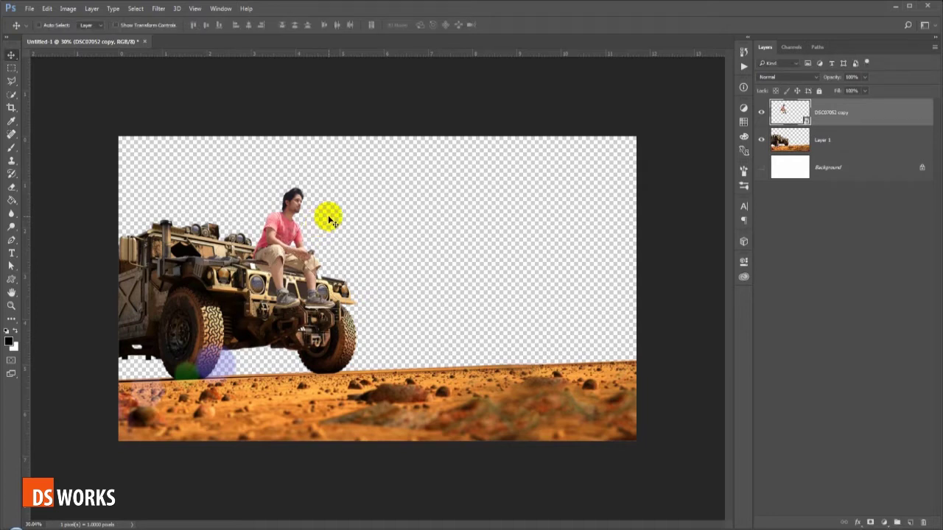
Nudge the man into place, rasterize his layer and add a white layer mask.
scroll(219, 196, up, 2)
scroll(220, 195, up, 2)
scroll(184, 221, up, 2)
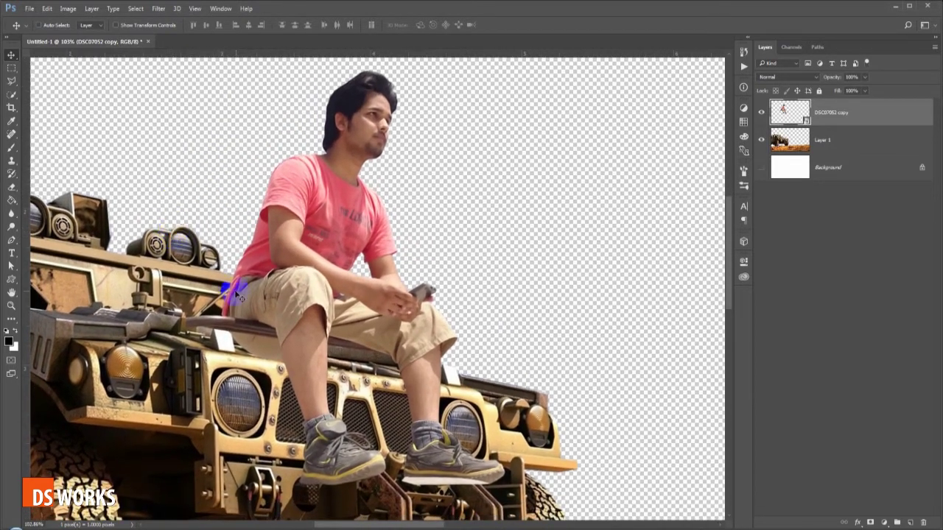
mouse_move(228, 282)
mouse_down()
mouse_move(286, 287)
mouse_move(288, 308)
mouse_up()
scroll(289, 308, up, 1)
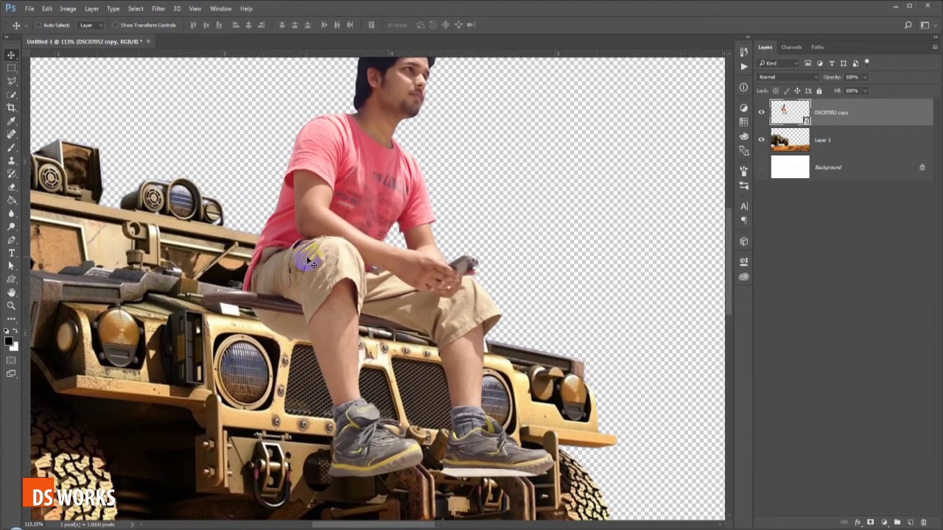
right_click(837, 120)
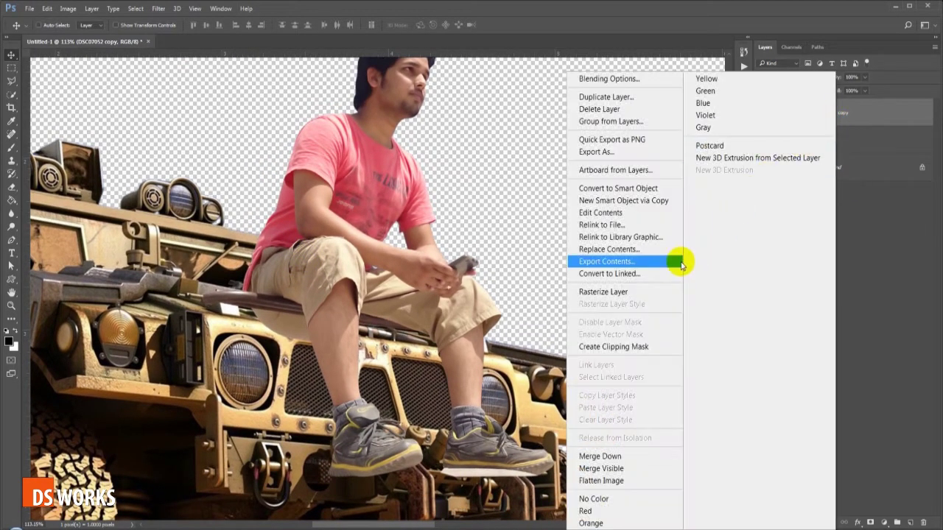
click(649, 291)
click(870, 522)
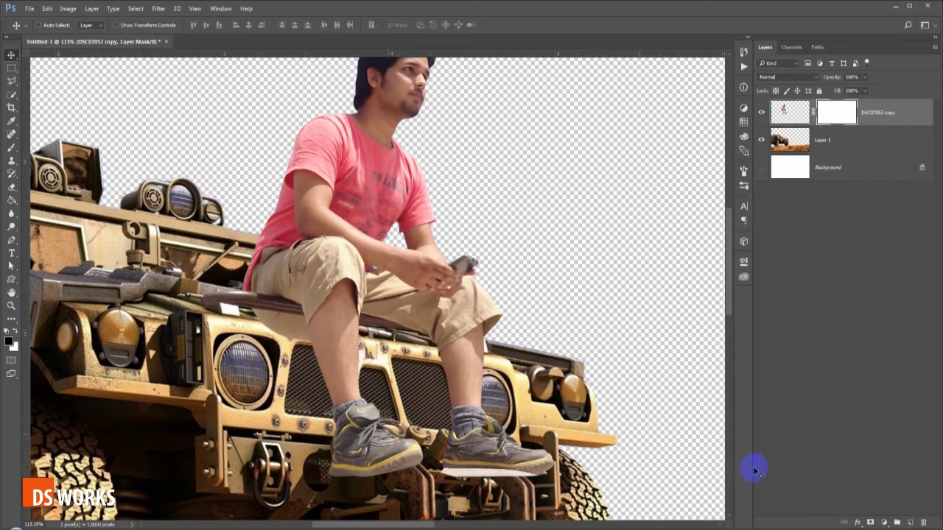
Lasso the leftover photo area around the man's legs over the grille and fill it black in the mask.
scroll(353, 389, up, 2)
key(l)
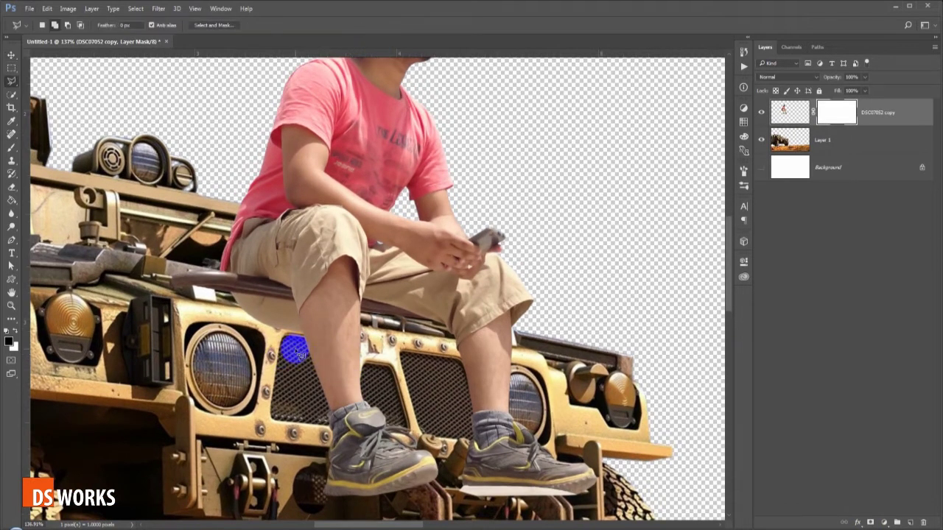
scroll(302, 366, up, 1)
scroll(332, 364, up, 1)
key(v)
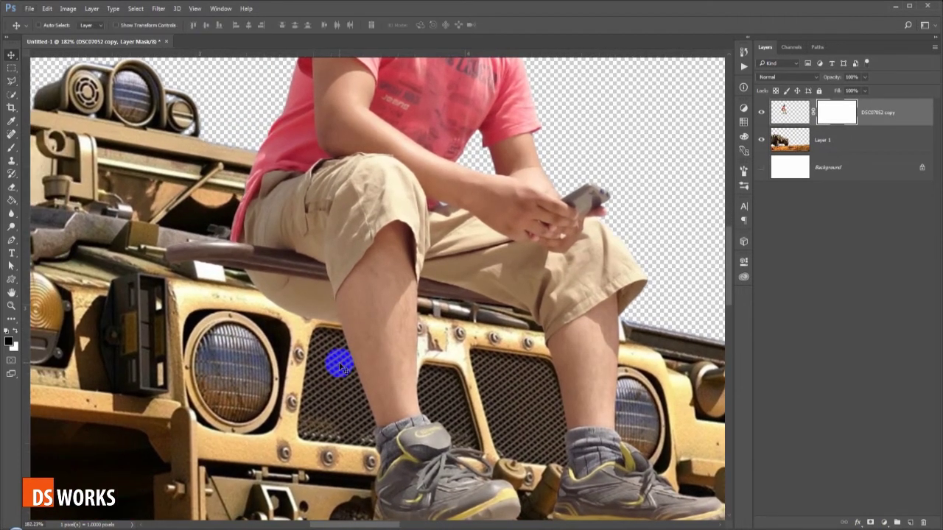
key(l)
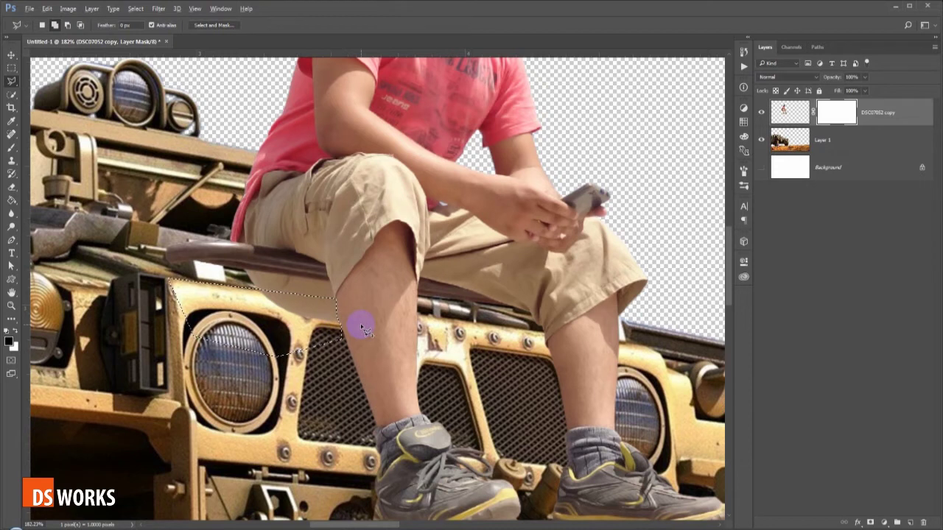
key(alt+BackSpace)
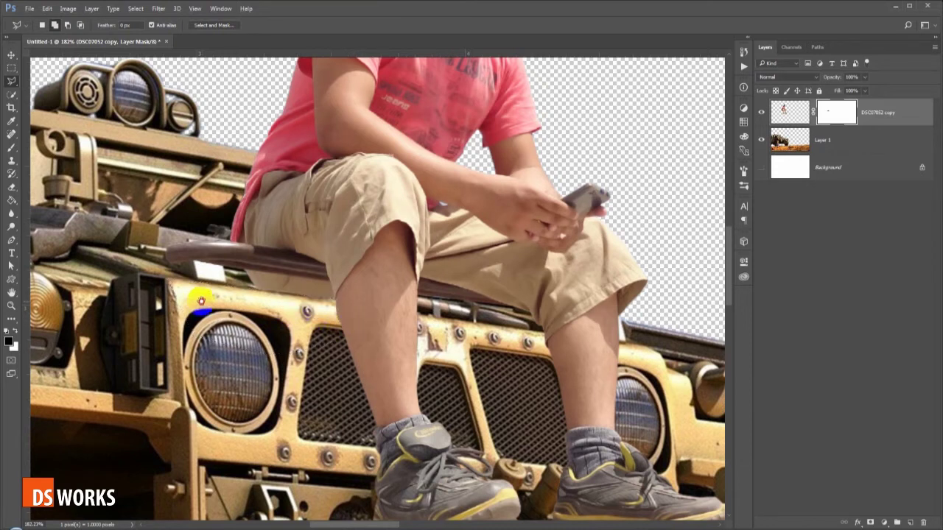
Outline the hood bracket near the headlight, hide it in the mask, then deselect.
scroll(201, 302, up, 1)
scroll(240, 284, up, 1)
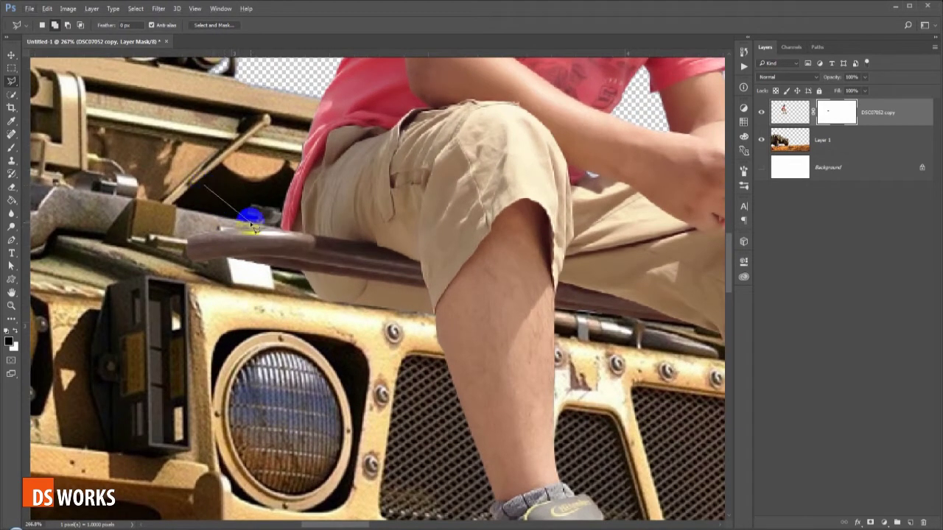
click(272, 289)
click(154, 281)
double_click(137, 196)
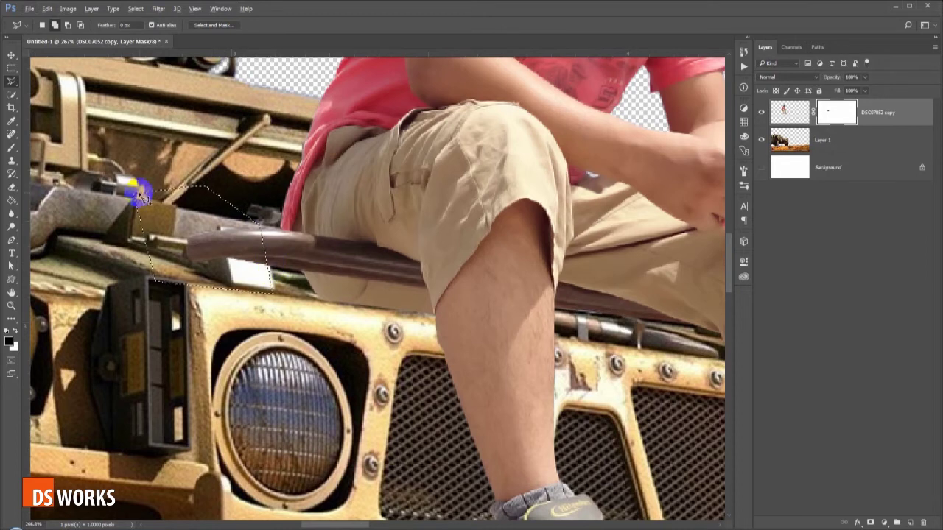
key(alt+BackSpace)
key(ctrl+d)
Zoom back out to the legs and switch to the Polygonal Lasso for further masking.
key(v)
scroll(144, 197, down, 2)
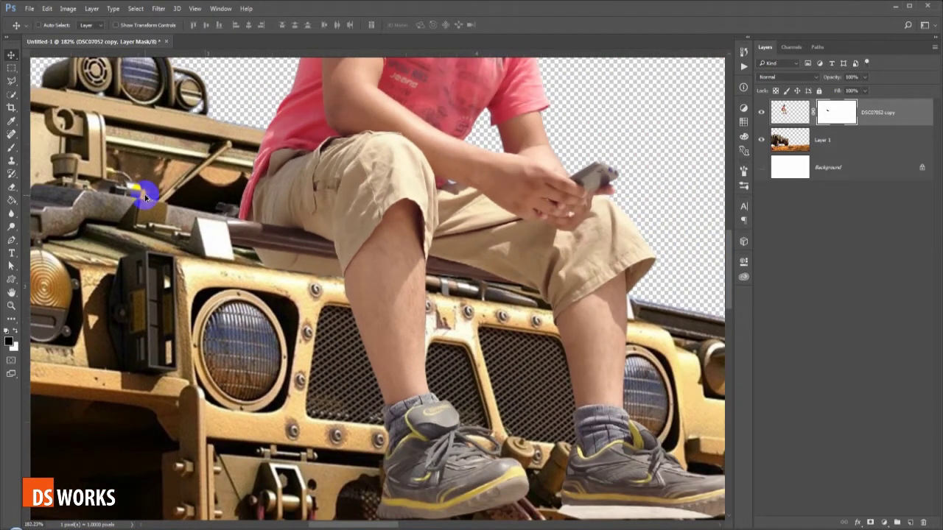
scroll(145, 198, down, 2)
scroll(145, 198, down, 2)
scroll(146, 197, down, 2)
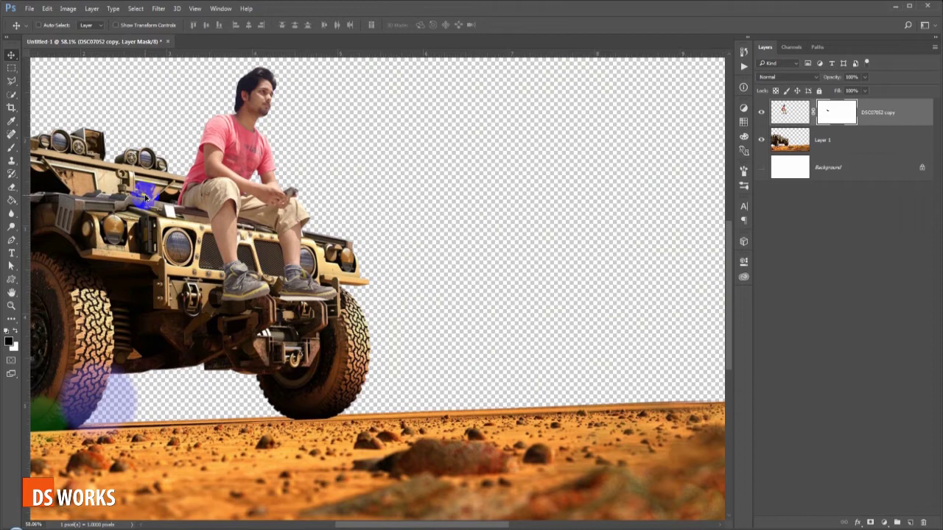
key(l)
scroll(442, 432, up, 2)
scroll(453, 395, up, 2)
scroll(494, 404, up, 1)
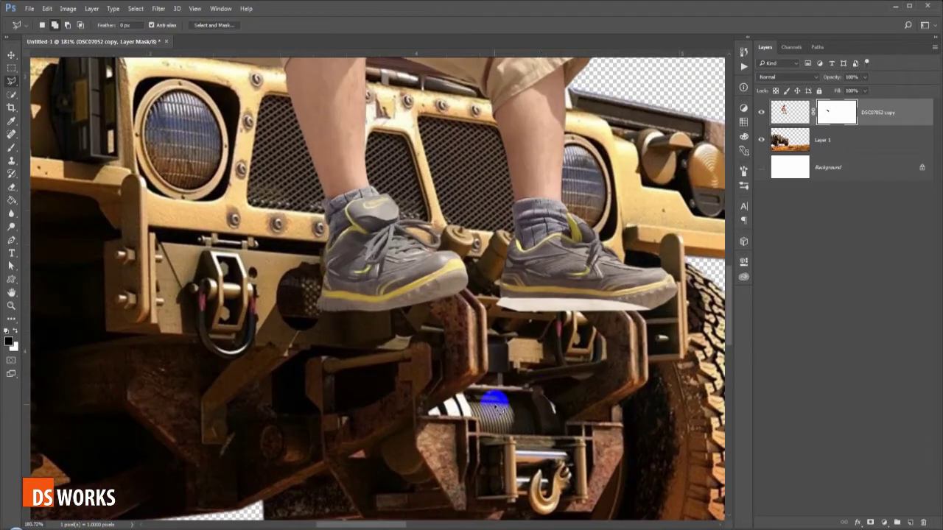
scroll(574, 375, up, 1)
scroll(562, 358, up, 1)
scroll(562, 358, up, 1)
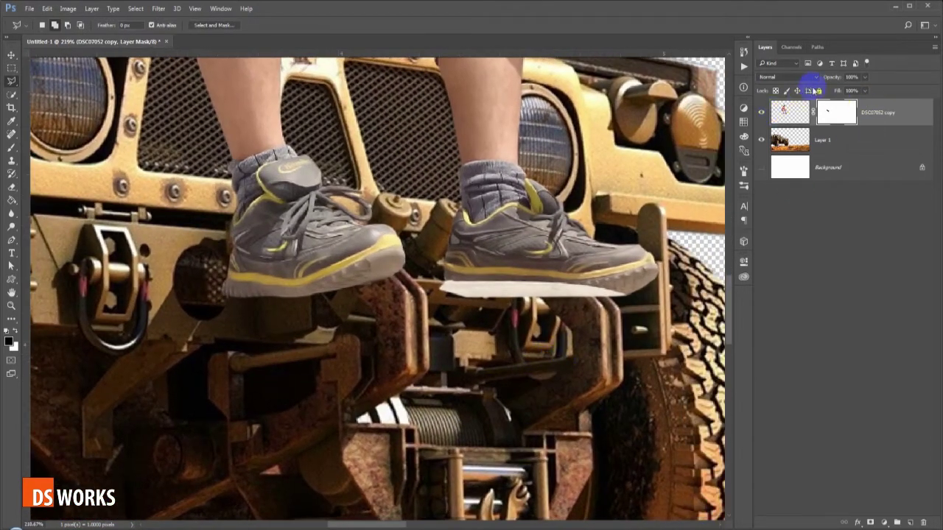
Lower the boy layer's opacity and outline the left bumper bracket.
mouse_move(835, 80)
mouse_down()
mouse_move(769, 79)
mouse_move(786, 80)
mouse_move(777, 82)
mouse_up()
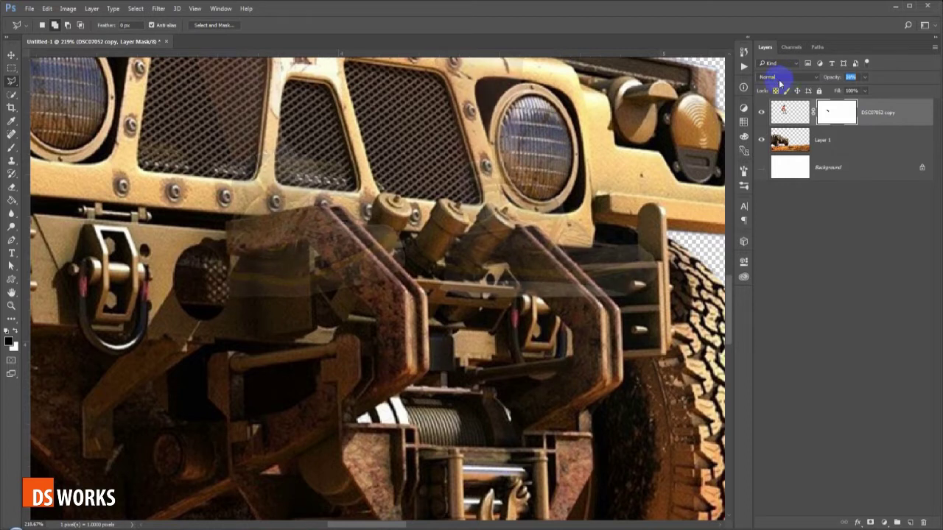
scroll(435, 194, up, 1)
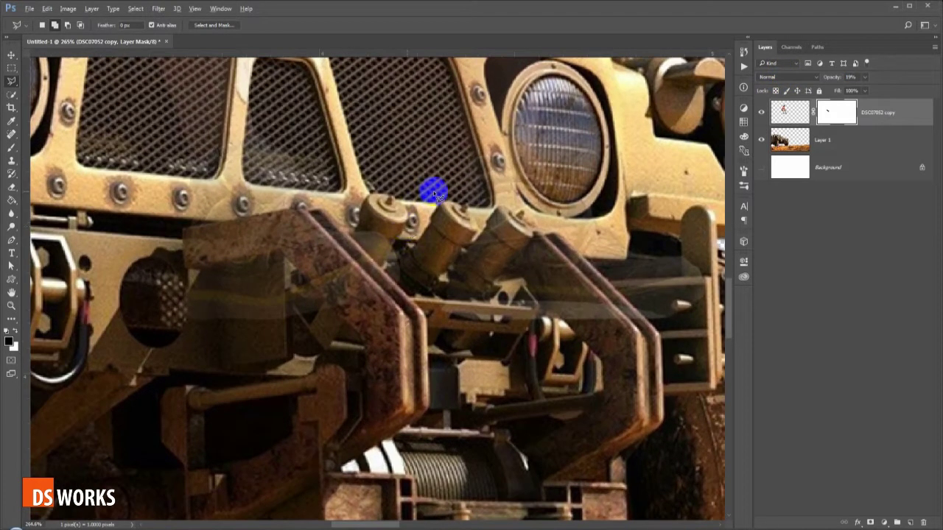
click(130, 297)
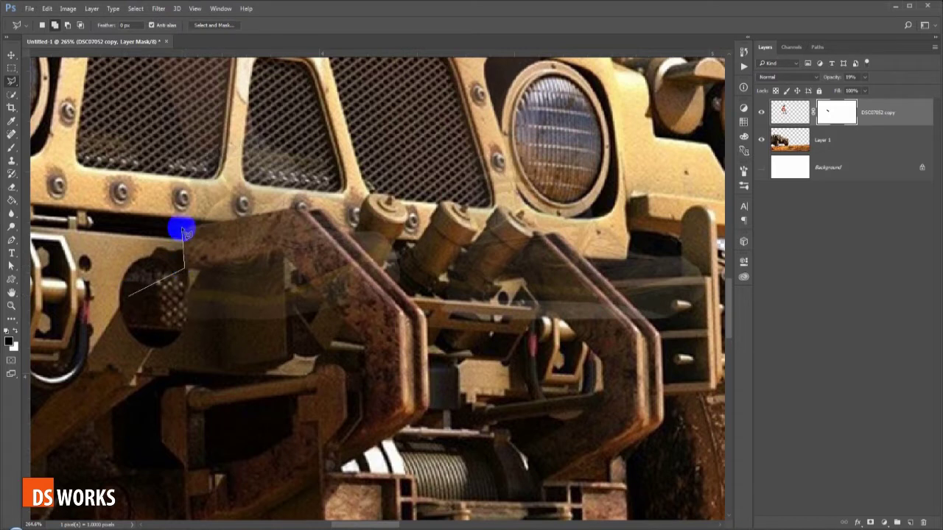
click(327, 213)
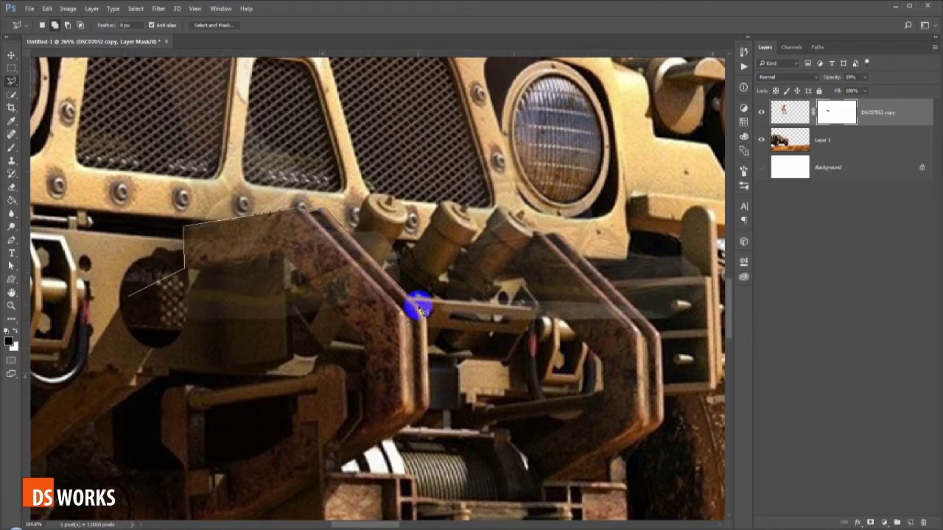
click(419, 330)
click(289, 418)
double_click(130, 383)
Set the boy layer opacity to 36% and add the right bumper bracket to the outline.
click(831, 79)
drag(831, 80, 818, 81)
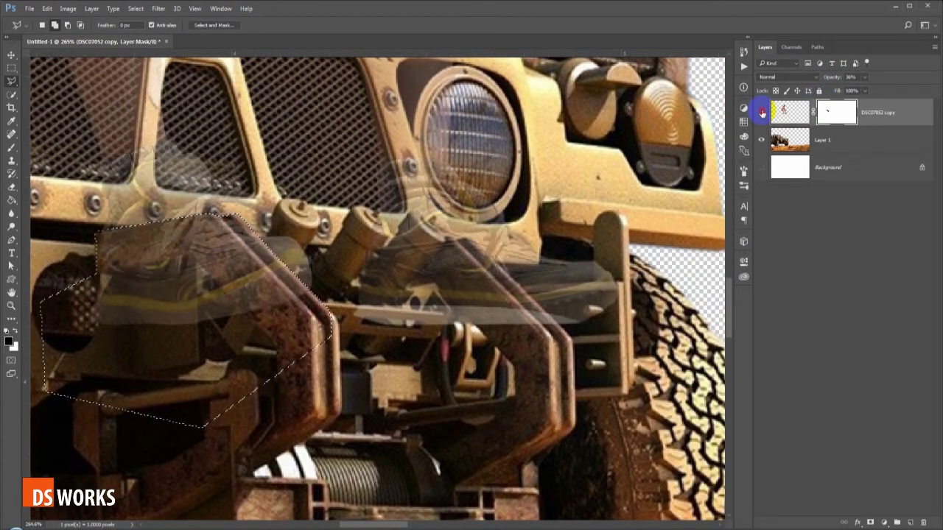
click(763, 112)
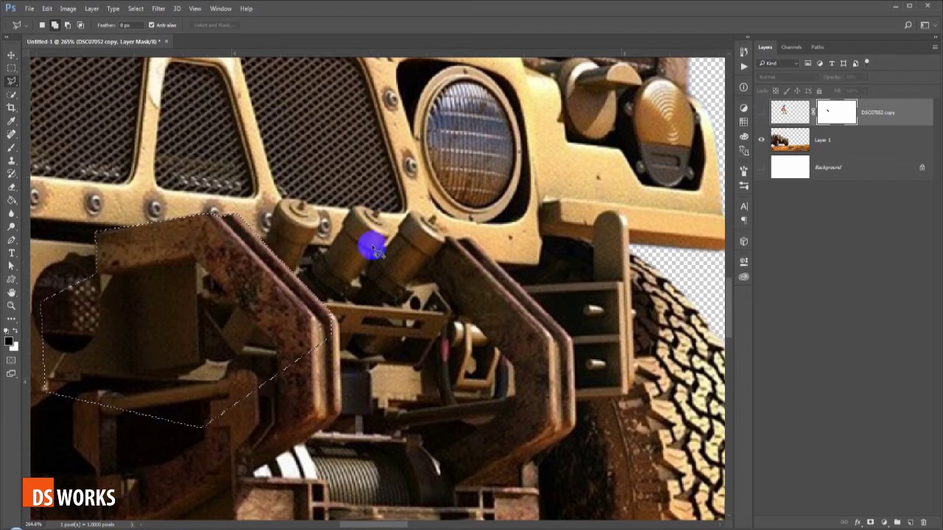
click(361, 276)
click(415, 213)
click(467, 236)
click(563, 337)
click(500, 423)
click(376, 399)
double_click(356, 322)
Feather the bracket selection slightly, fill it black in the mask and deselect.
scroll(379, 211, up, 3)
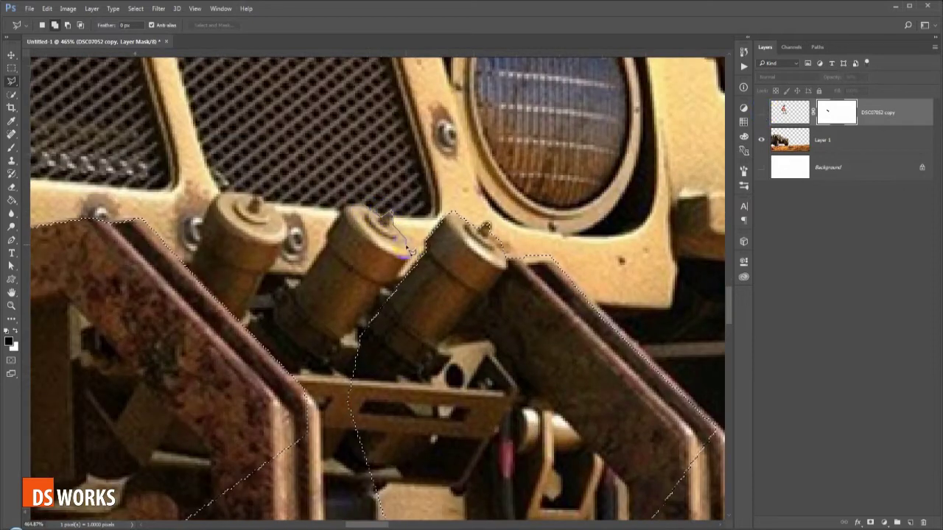
scroll(376, 285, down, 3)
key(alt+space)
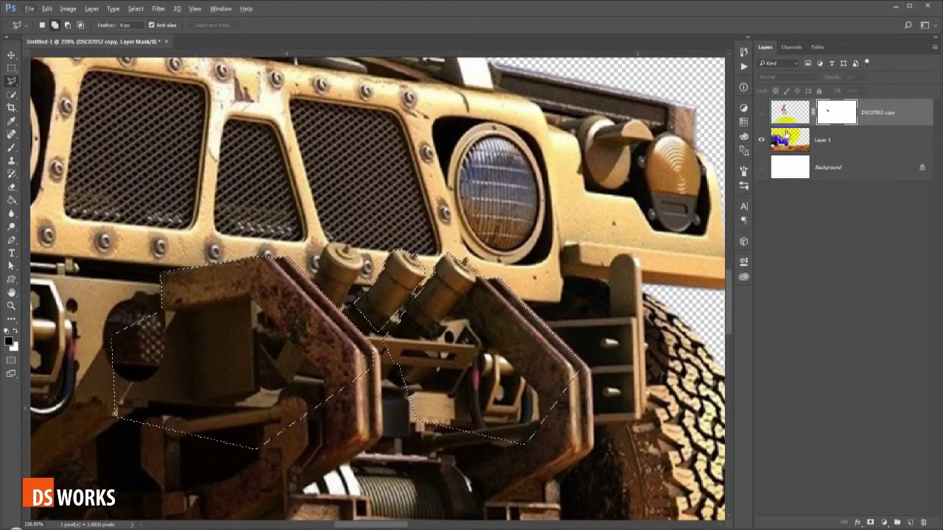
right_click(509, 230)
click(525, 265)
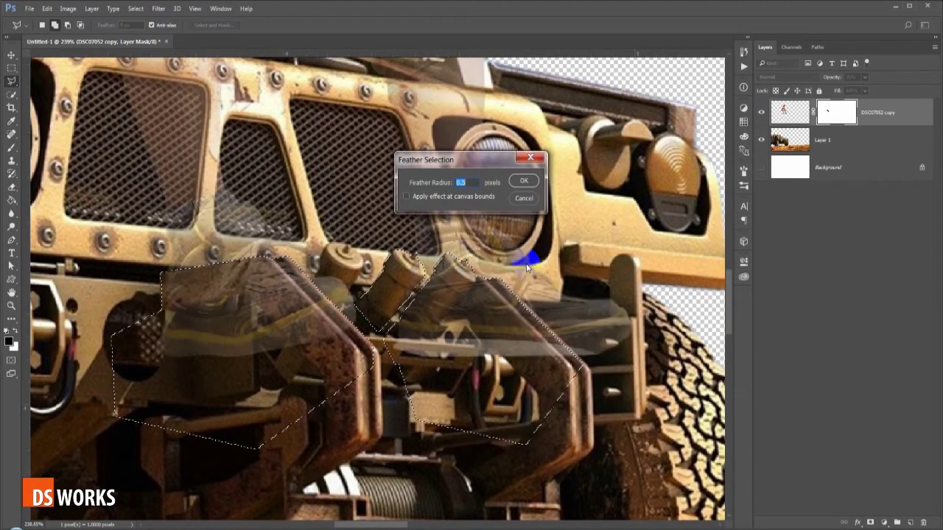
click(523, 180)
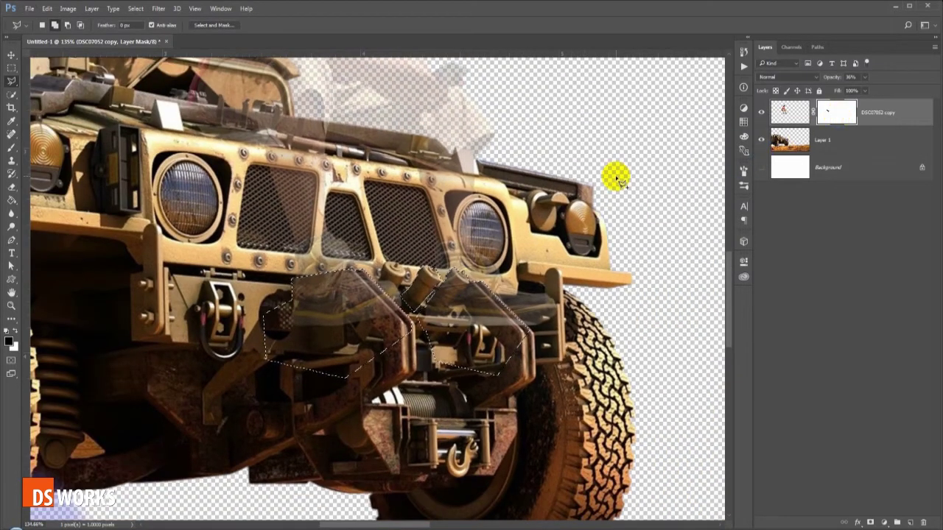
key(ctrl+BackSpace)
key(ctrl+d)
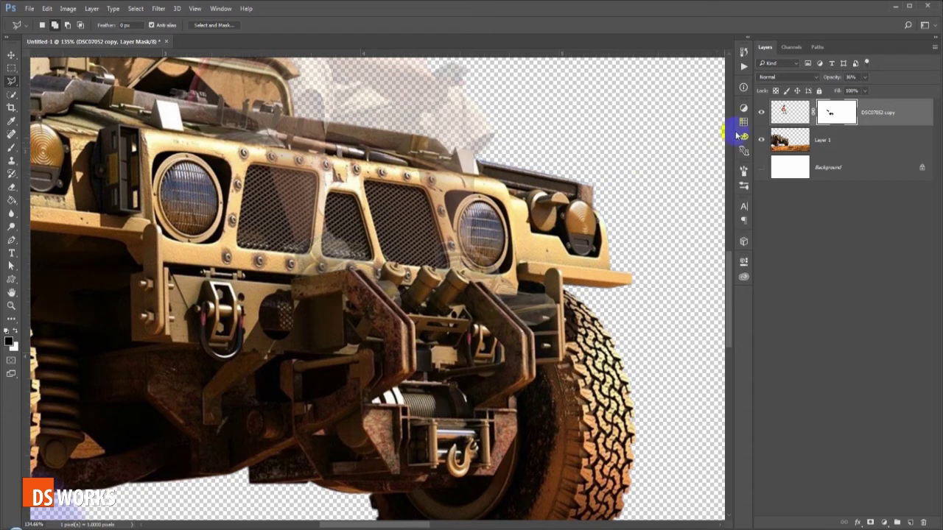
Restore the boy layer to 100% opacity and zoom in on the shoes.
drag(829, 79, 930, 68)
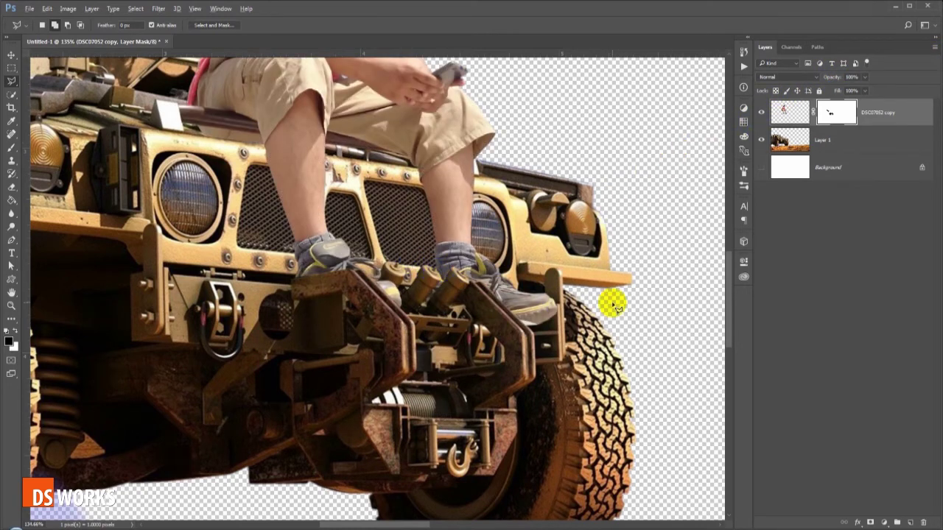
scroll(613, 304, up, 2)
scroll(613, 305, up, 1)
scroll(612, 305, up, 2)
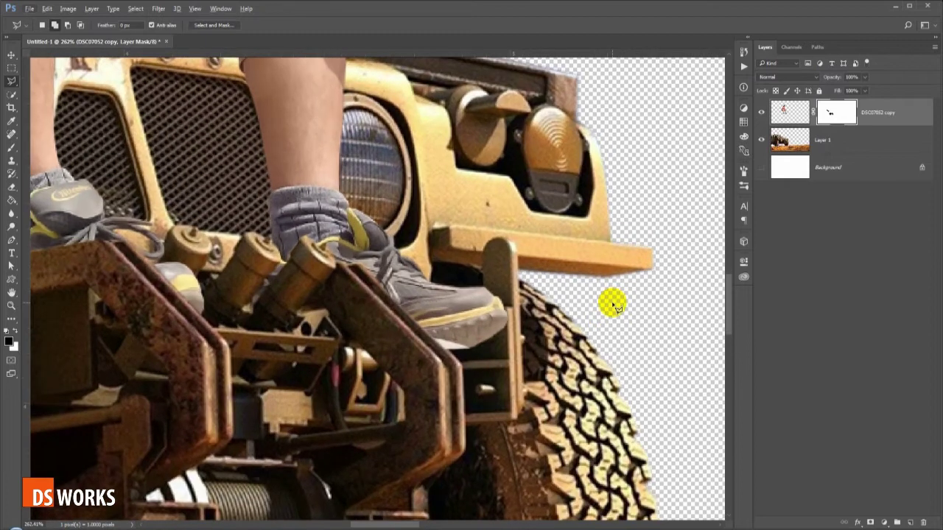
scroll(472, 357, up, 3)
Clone-stamp the right sneaker's sole bottom edge on the boy layer's pixels with a 15 px brush.
scroll(483, 359, up, 3)
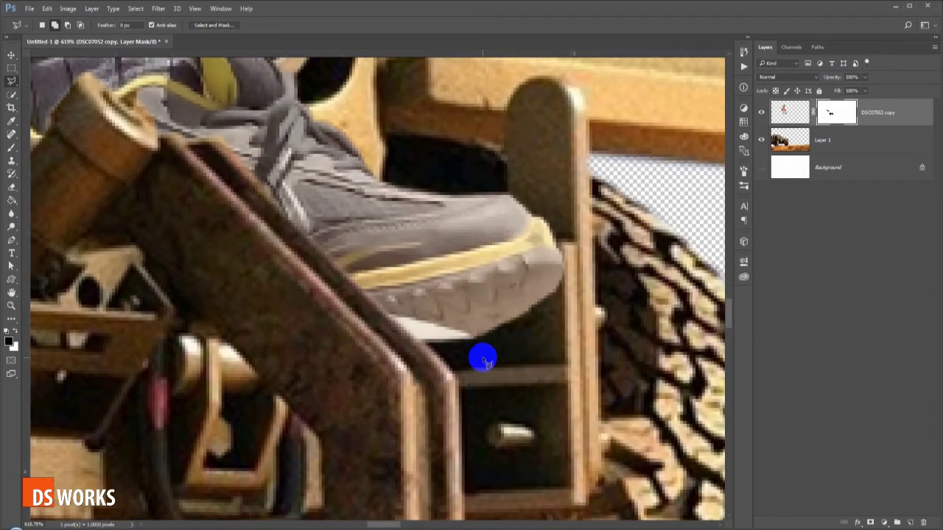
click(789, 112)
scroll(552, 288, up, 1)
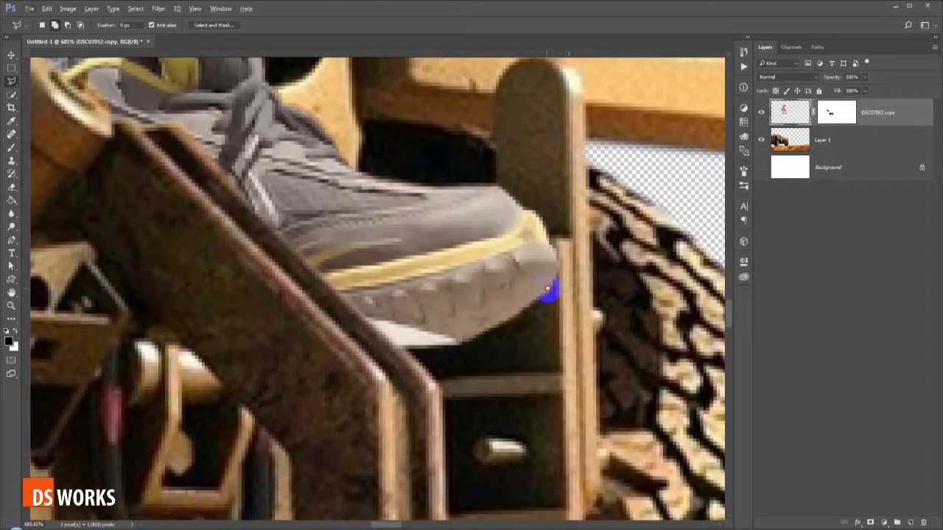
scroll(519, 282, up, 1)
click(11, 161)
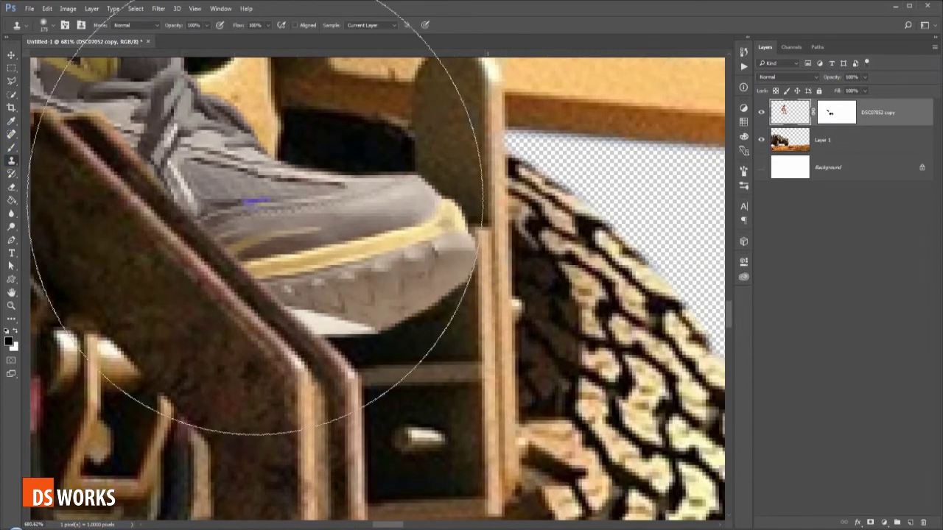
key(bracketleft)
key(bracketleft)
key(bracketleft)
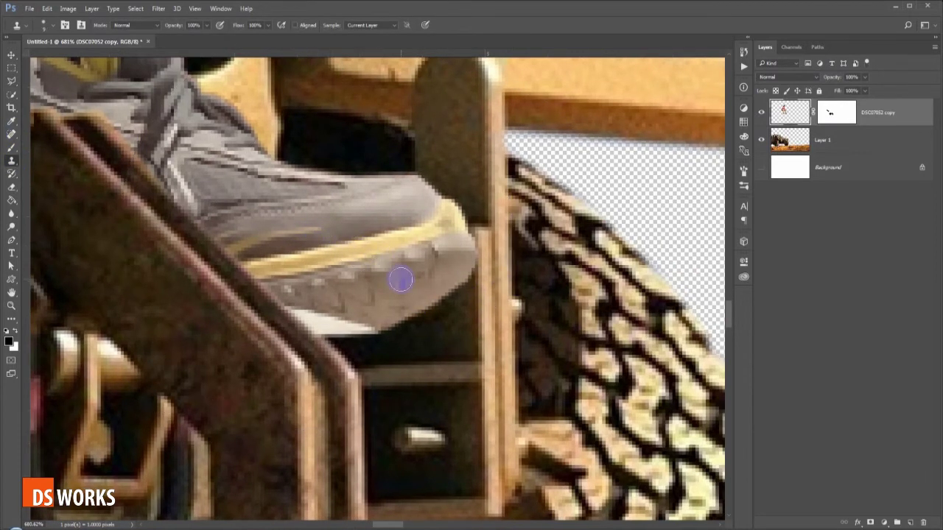
mouse_move(372, 328)
mouse_down()
mouse_move(327, 319)
mouse_move(358, 330)
mouse_up()
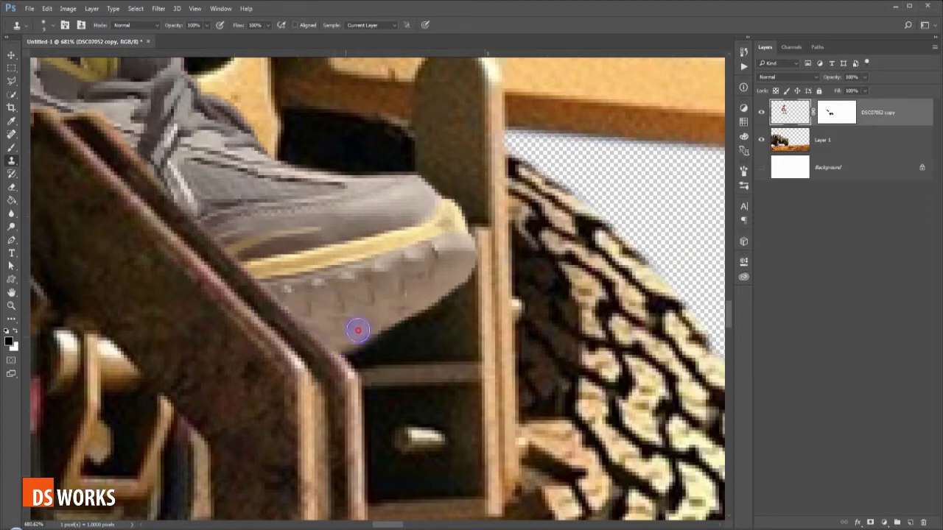
scroll(453, 299, down, 3)
scroll(490, 290, down, 2)
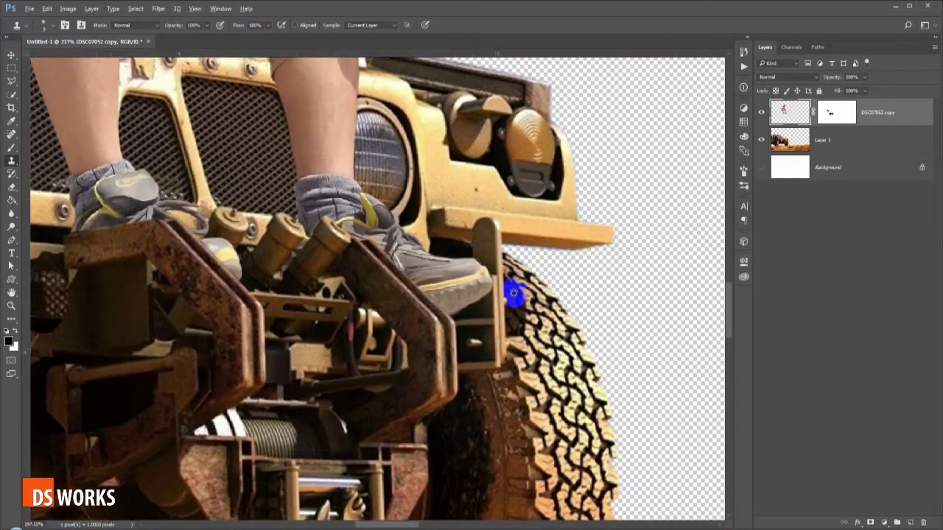
scroll(512, 290, down, 2)
scroll(513, 294, down, 2)
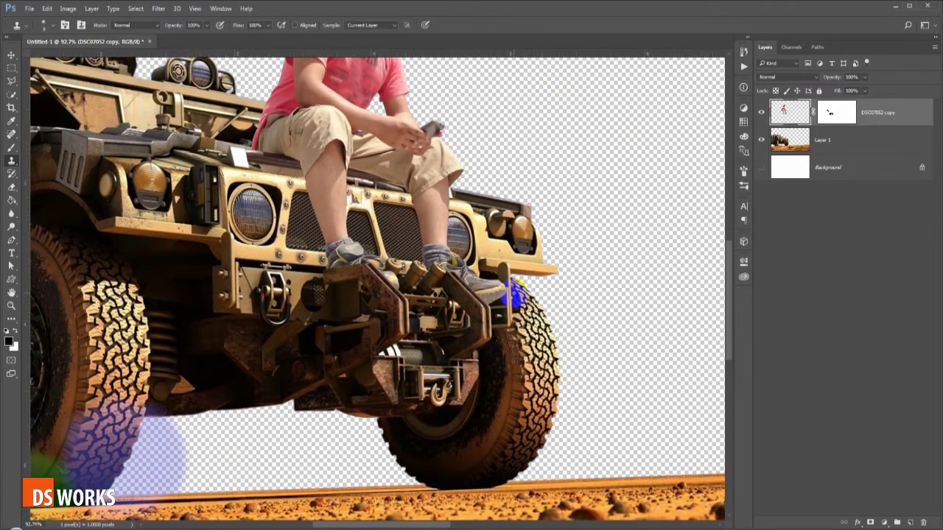
key(v)
scroll(558, 284, down, 2)
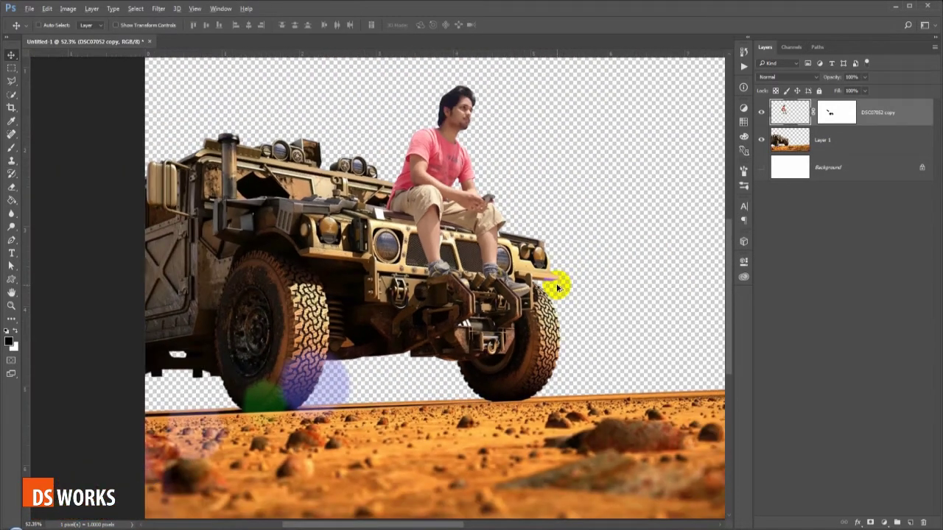
Add a Levels 1 adjustment clipped to the man-and-Hummer layer, with midtones 0.63 and white input 235.
scroll(558, 287, down, 1)
scroll(557, 287, down, 1)
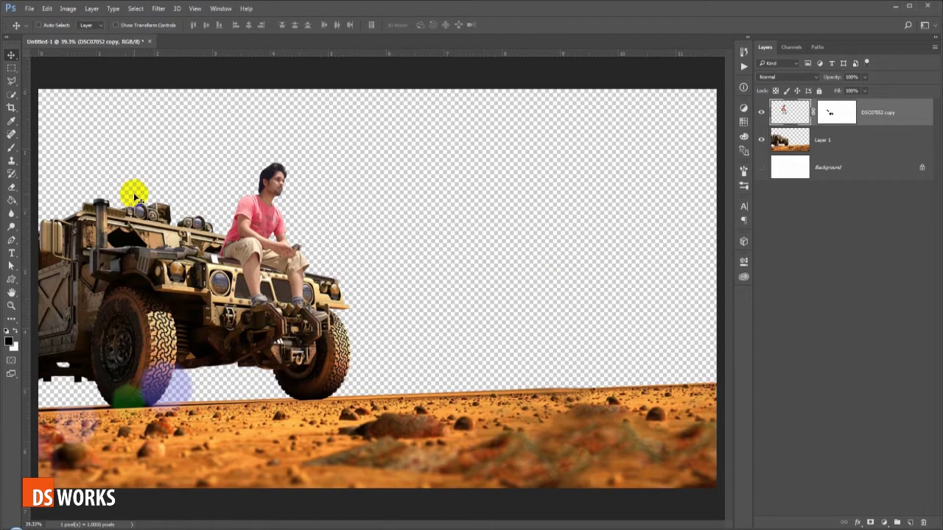
click(786, 115)
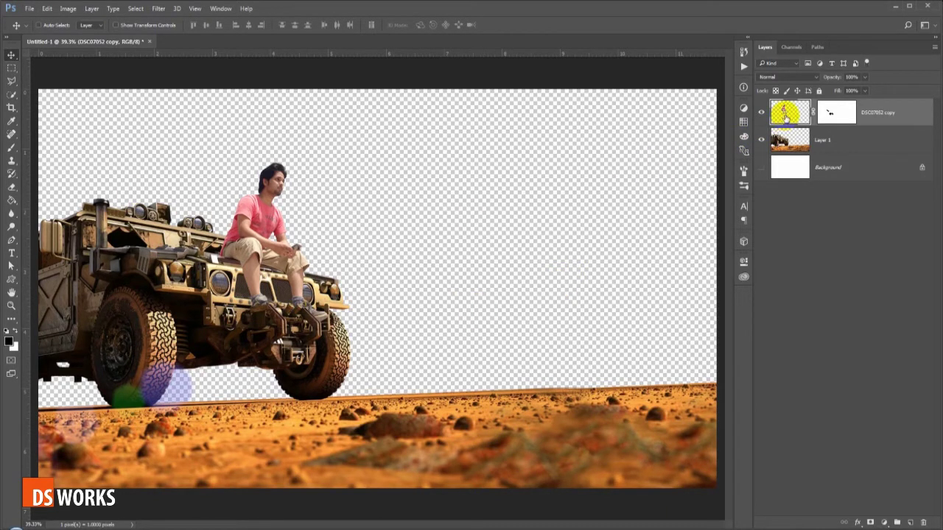
click(884, 522)
click(834, 336)
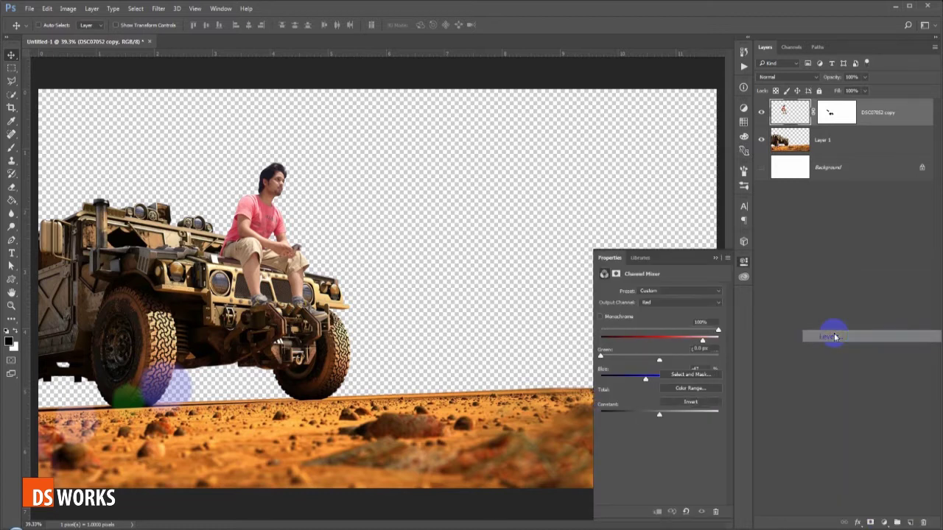
drag(720, 384, 644, 394)
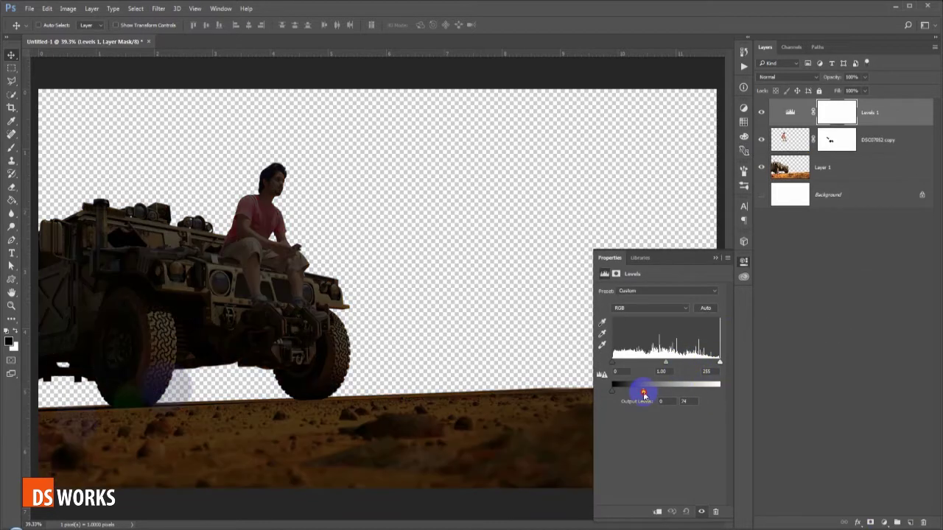
right_click(880, 112)
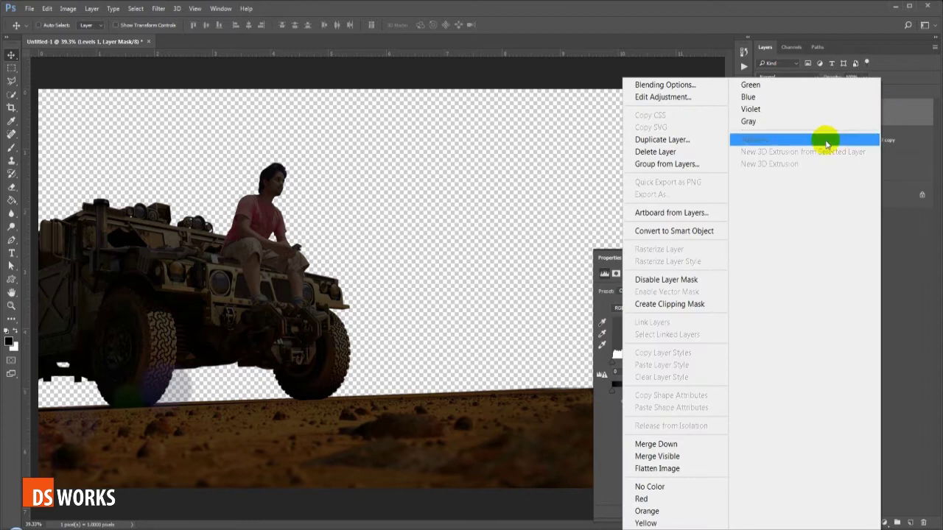
click(692, 304)
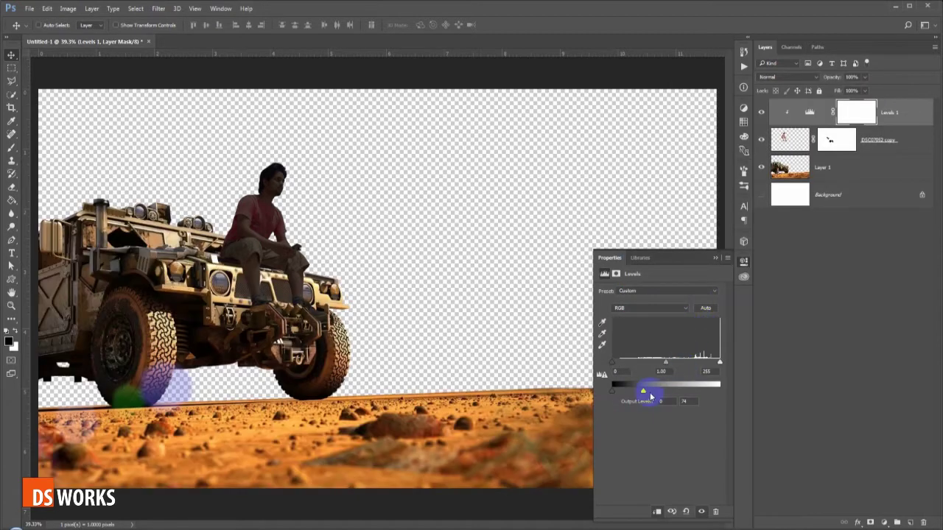
drag(644, 394, 720, 389)
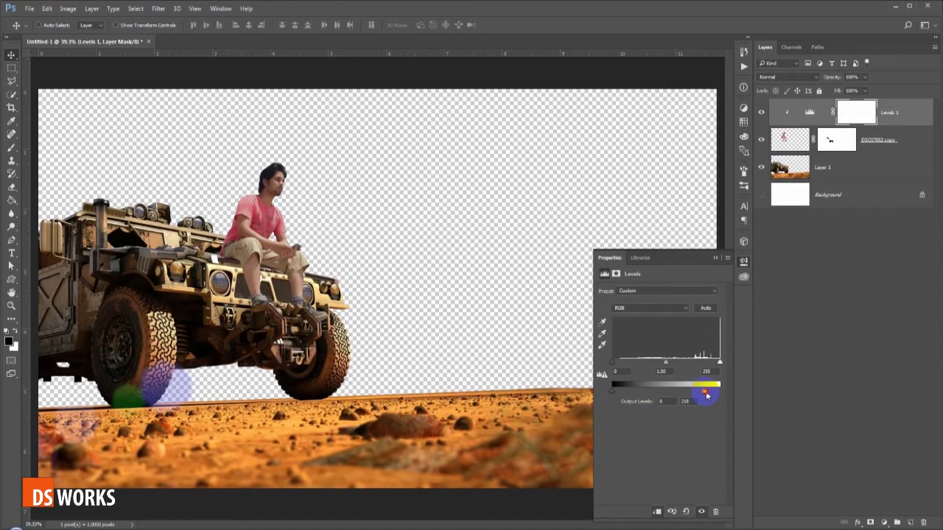
mouse_move(667, 363)
mouse_down()
mouse_move(688, 362)
mouse_move(678, 366)
mouse_up()
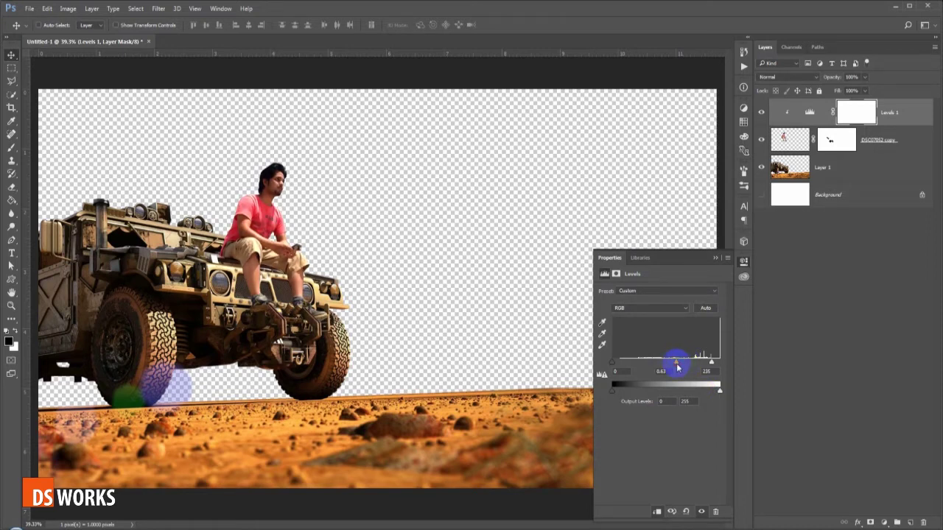
click(718, 260)
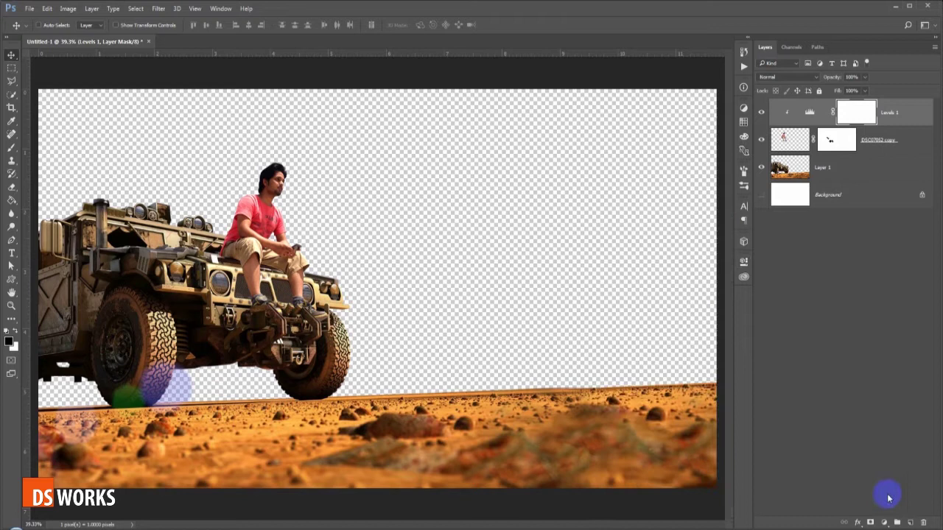
click(884, 523)
Add a clipped Levels 2 with output white at 162 and invert its mask to black.
click(831, 339)
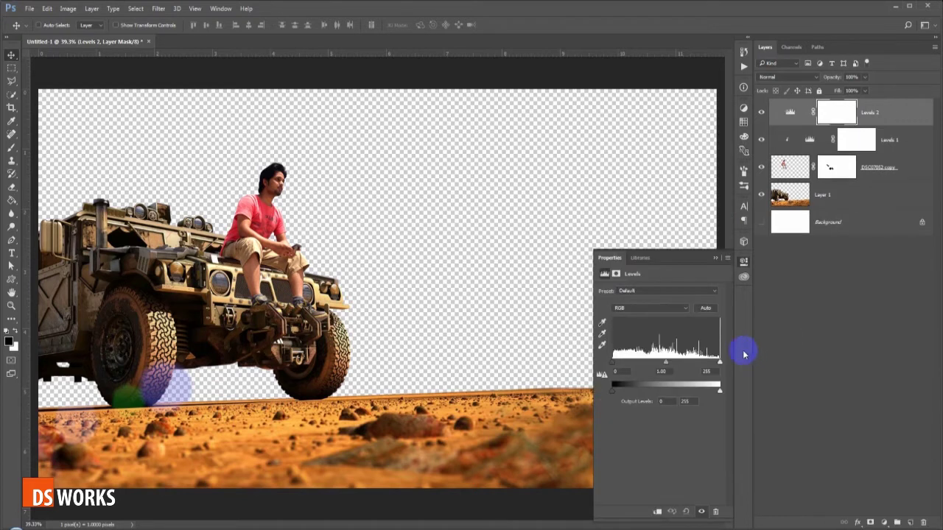
drag(718, 390, 672, 395)
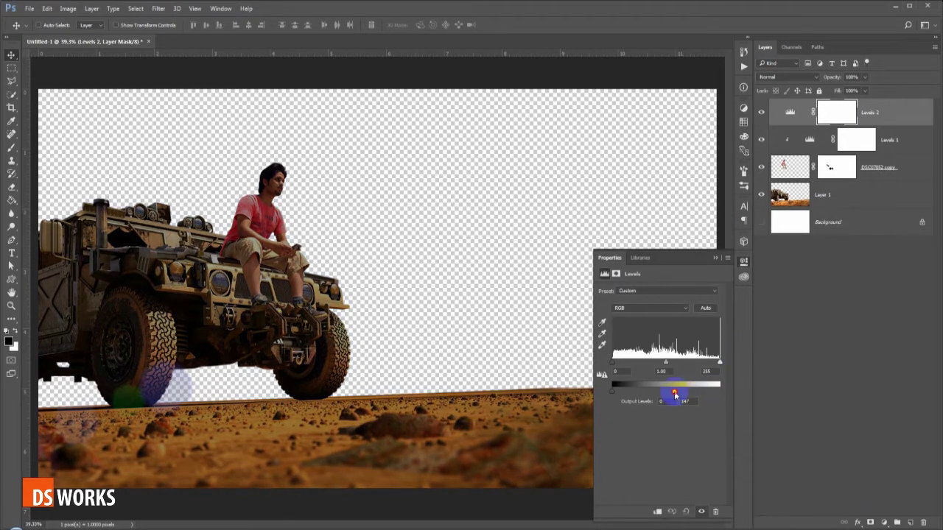
right_click(873, 112)
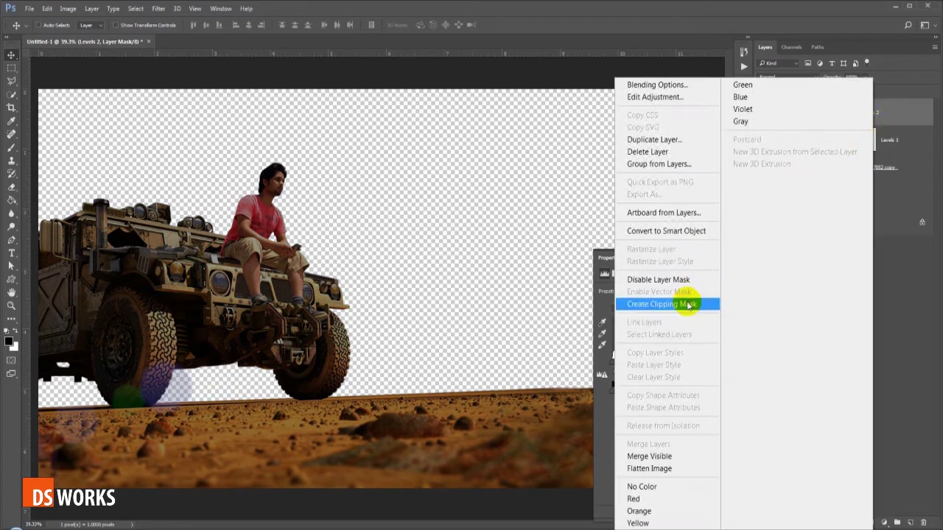
click(686, 302)
drag(675, 394, 685, 394)
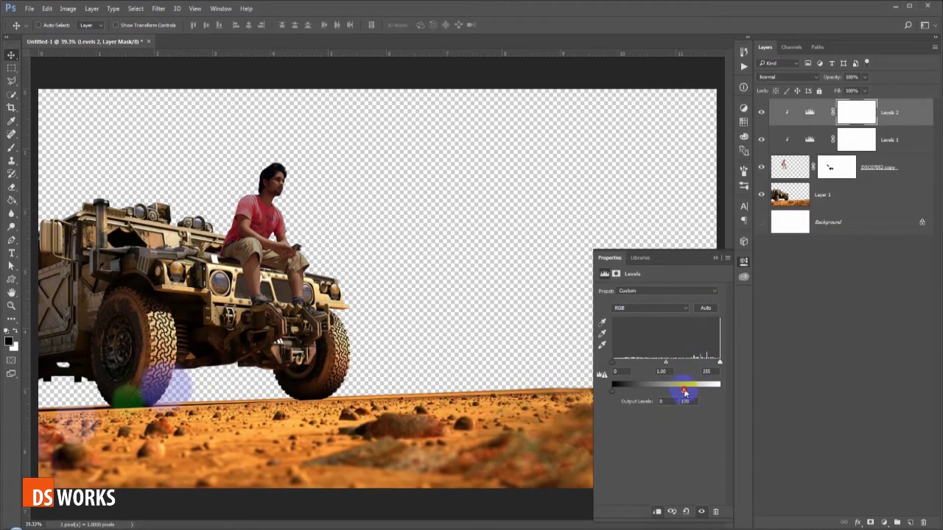
click(715, 258)
scroll(251, 184, up, 5)
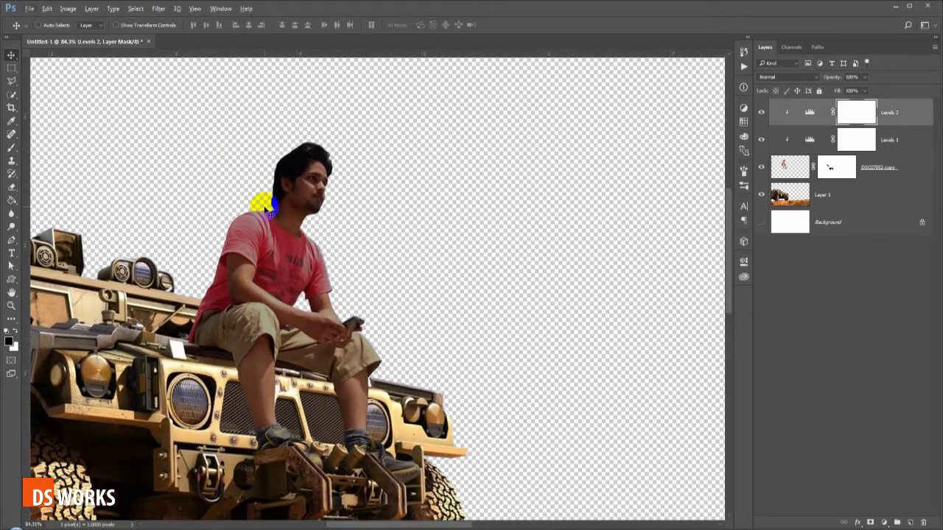
scroll(259, 204, up, 1)
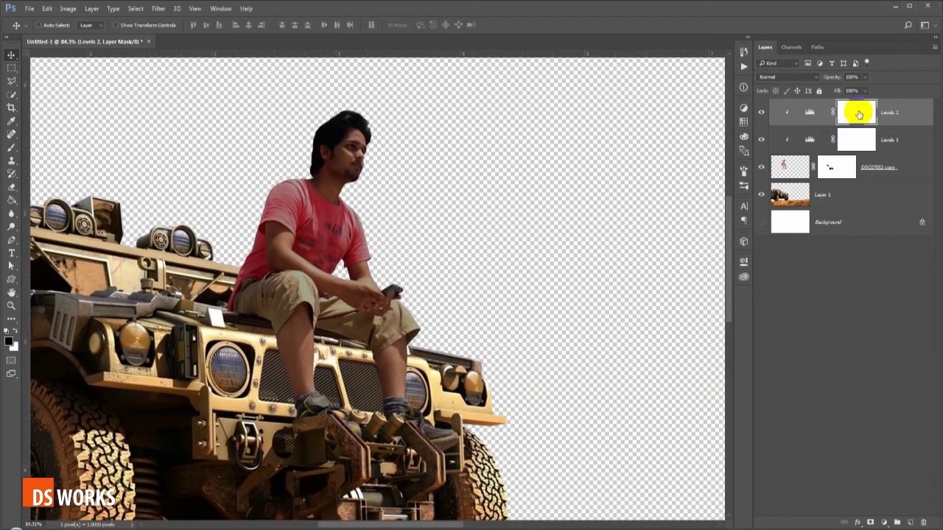
key(ctrl+i)
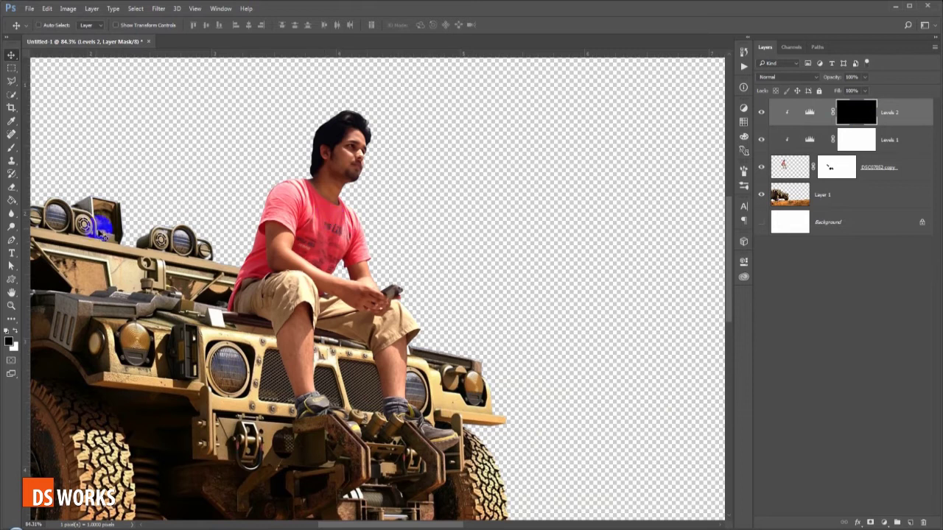
Switch to the Brush tool and set its opacity to 22%.
right_click(12, 152)
click(70, 138)
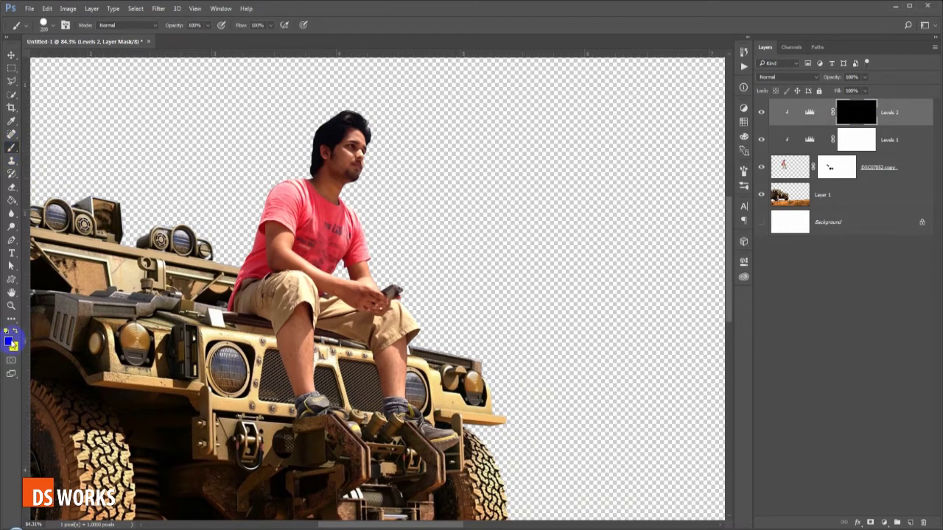
drag(170, 26, 147, 28)
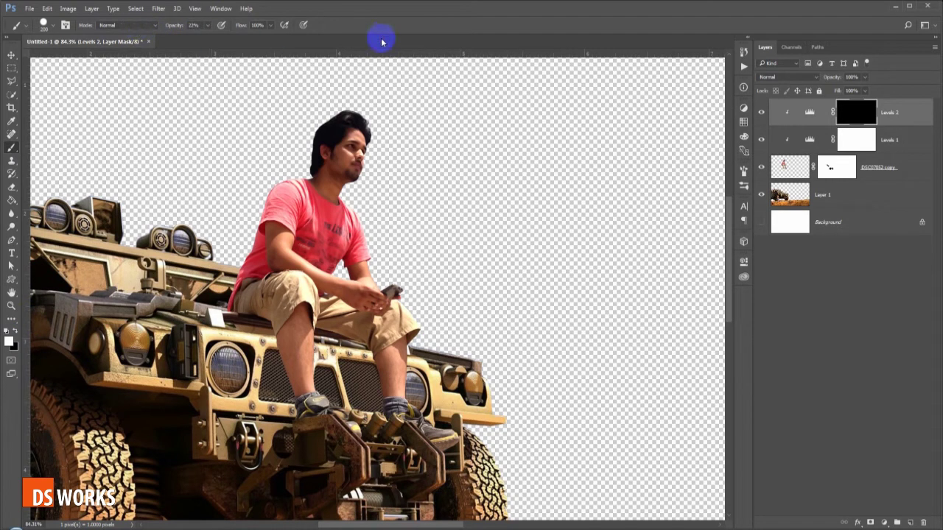
click(324, 131)
Paint white on the Levels 2 mask over the man's head and neck, briefly inverting the mask to preview.
scroll(311, 169, up, 2)
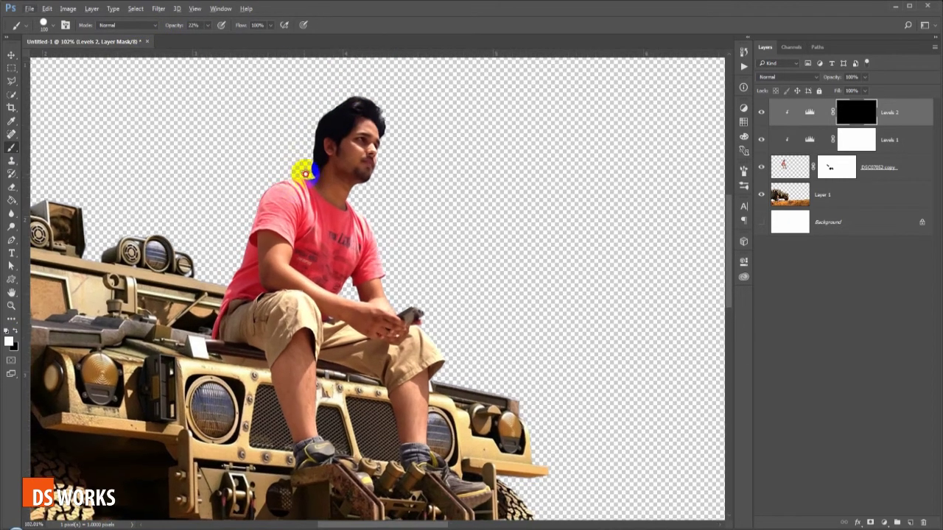
scroll(312, 158, up, 2)
mouse_move(343, 112)
mouse_down()
mouse_move(313, 151)
mouse_move(390, 171)
mouse_up()
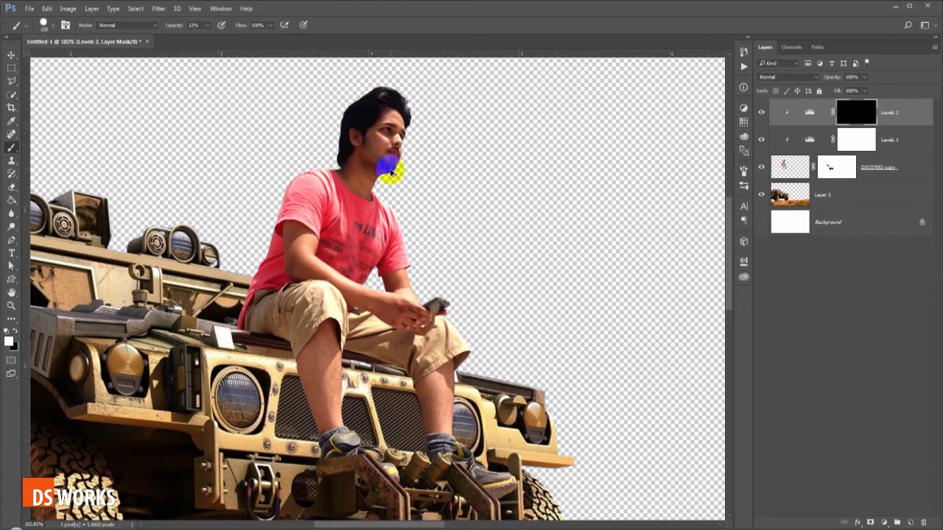
key(ctrl+i)
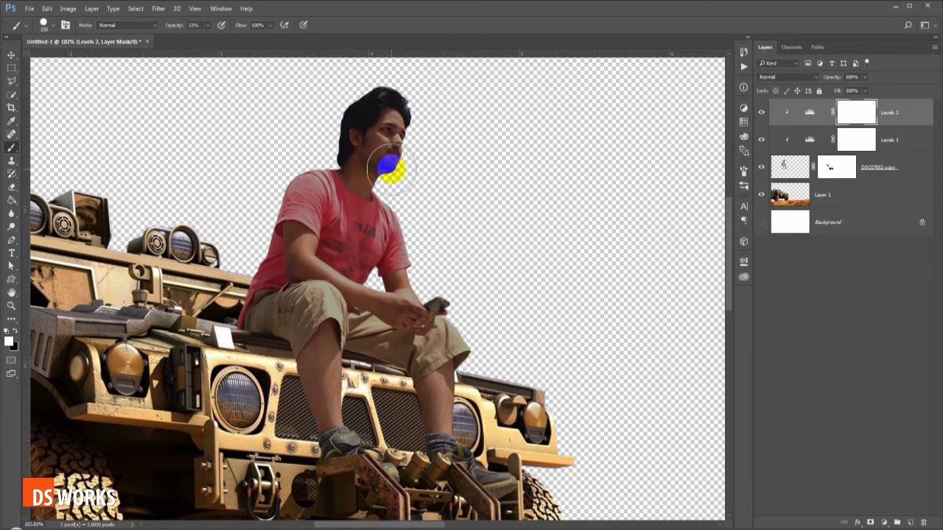
key(ctrl+i)
Paint soft shading down the man's left hair, shoulder and legs with a size-70 brush, then fit the image.
right_click(391, 169)
key(Return)
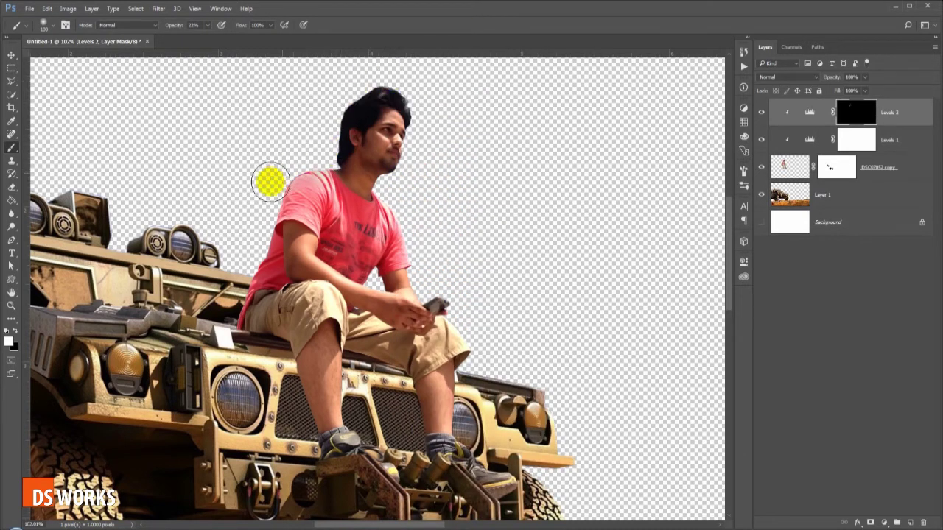
drag(329, 151, 254, 247)
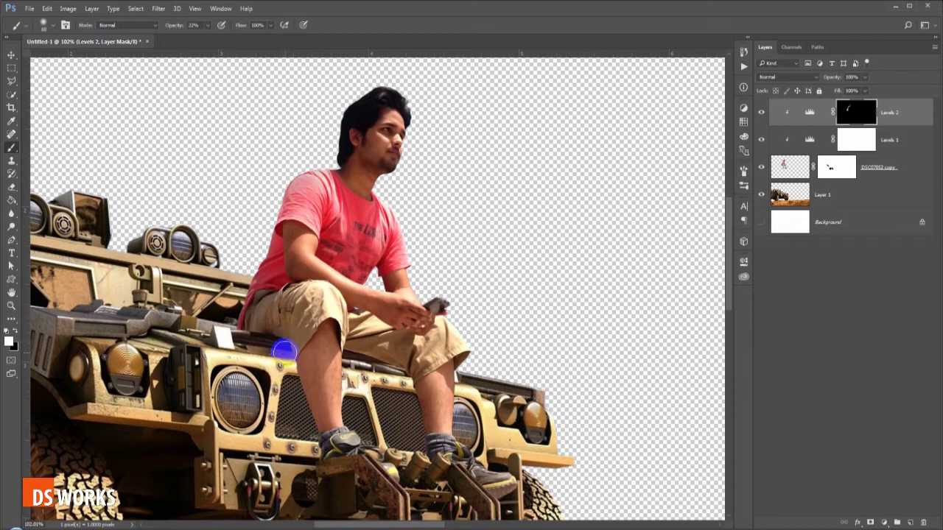
key(bracketright)
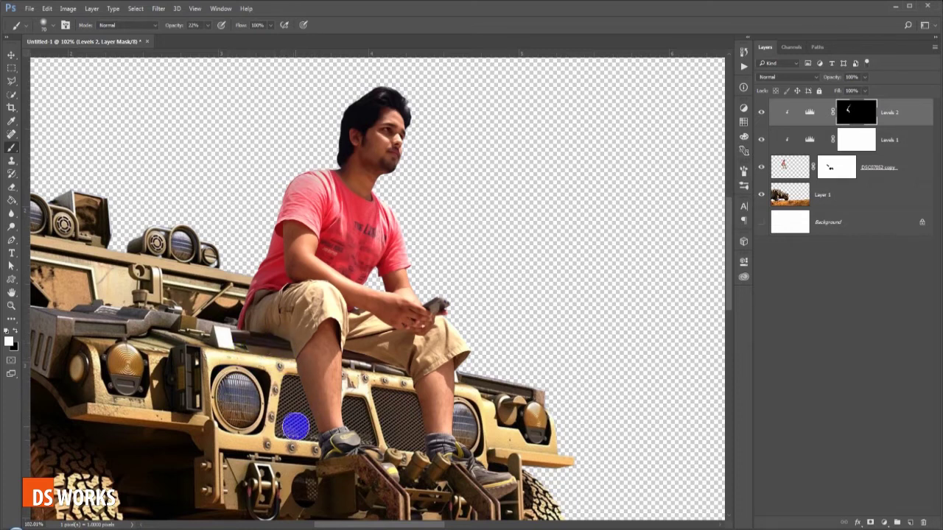
drag(296, 423, 254, 349)
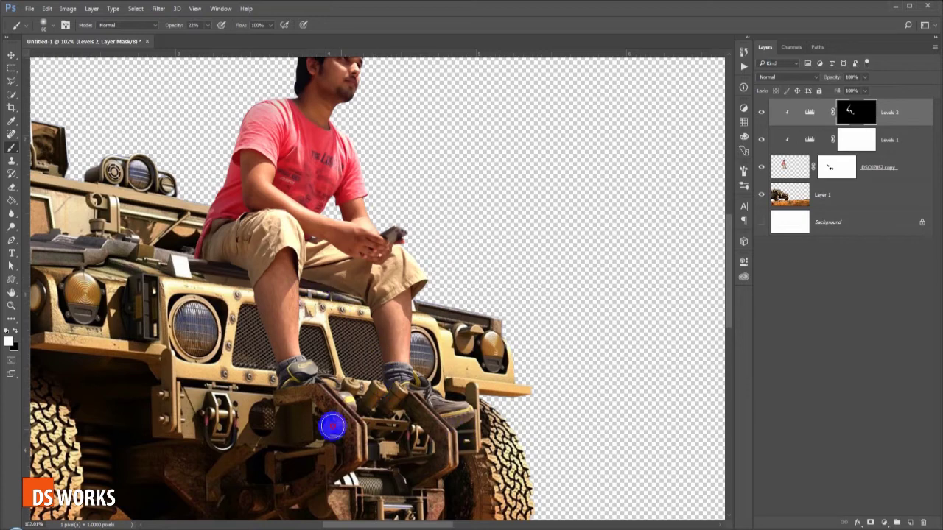
key(ctrl+0)
click(885, 522)
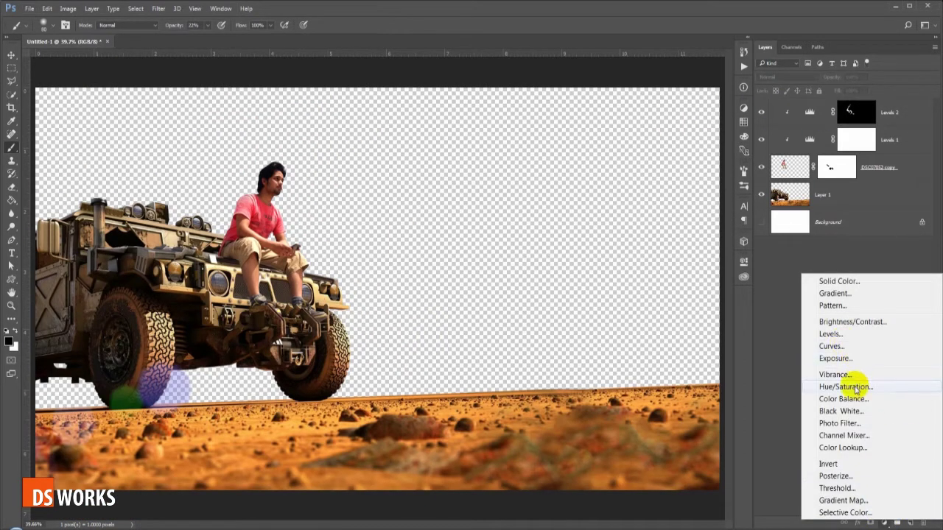
Add a Hue/Saturation 1 layer clipped to the man-and-Hummer layer with Saturation dragged lower.
click(849, 387)
right_click(904, 120)
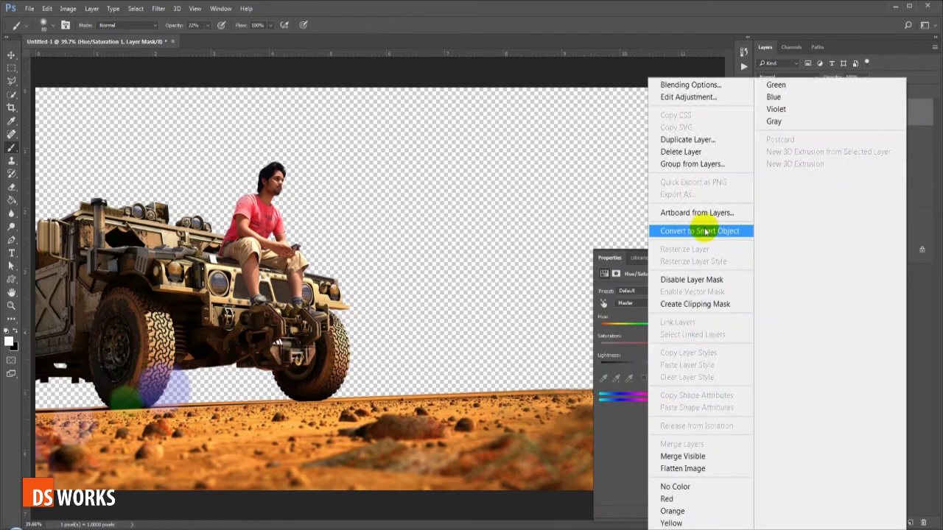
click(703, 304)
drag(660, 344, 632, 348)
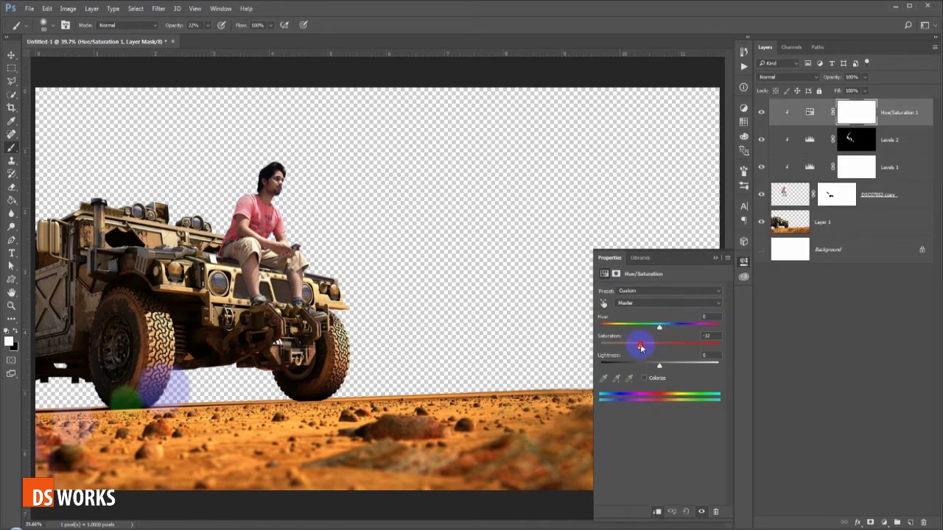
click(716, 257)
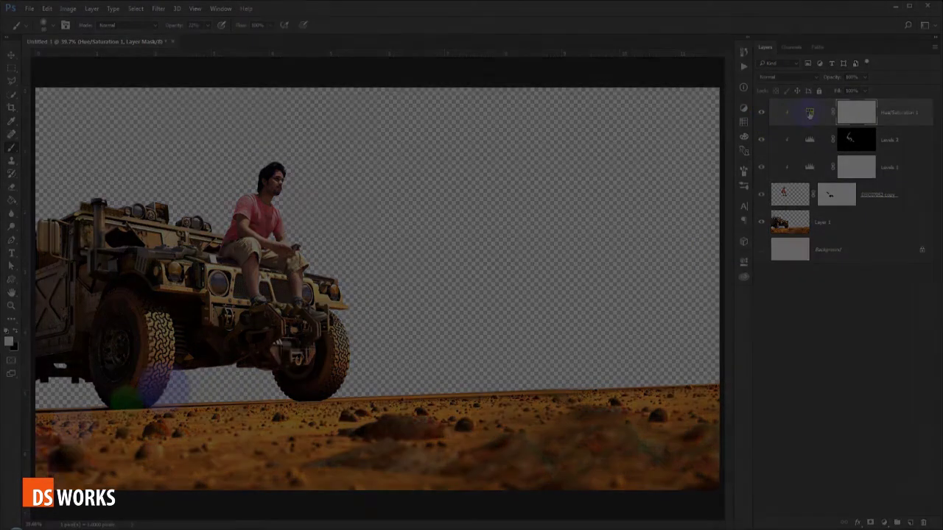
Add a new empty layer above Layer 1.
scroll(176, 254, up, 4)
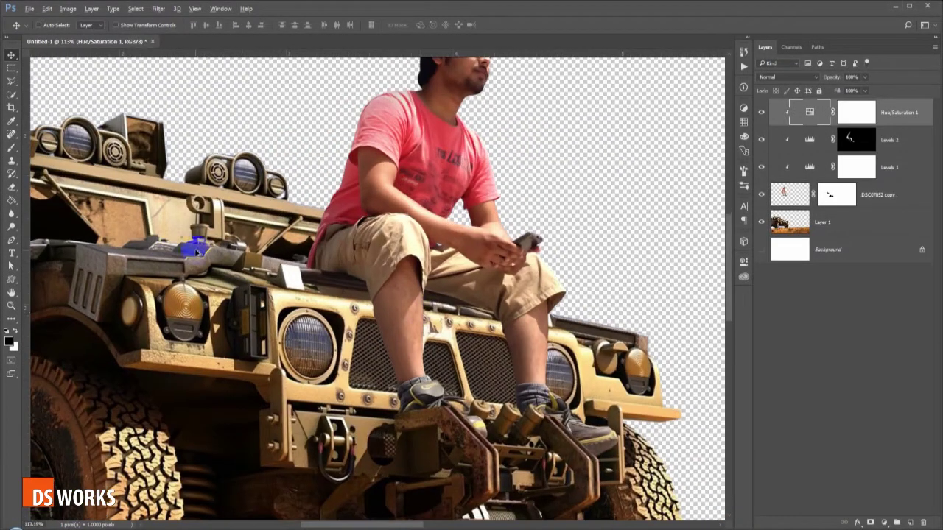
scroll(383, 288, up, 2)
drag(372, 261, 315, 194)
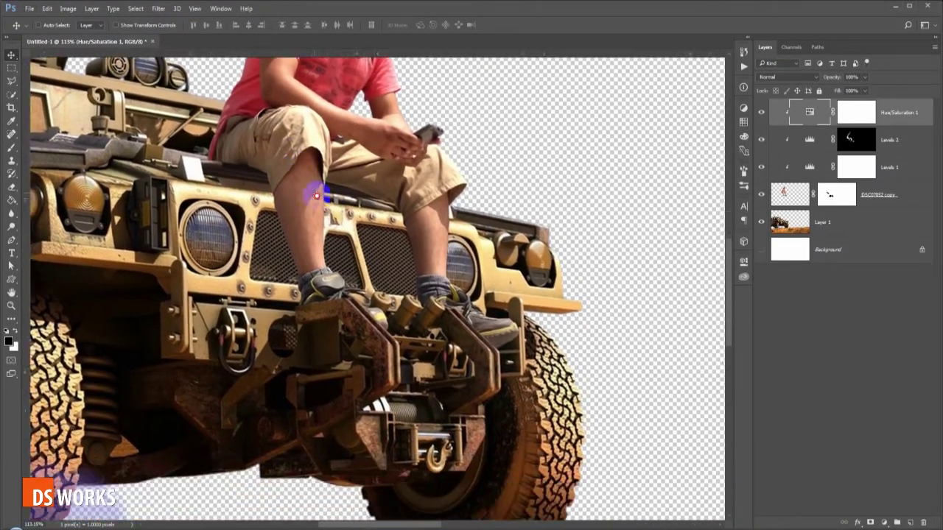
click(859, 227)
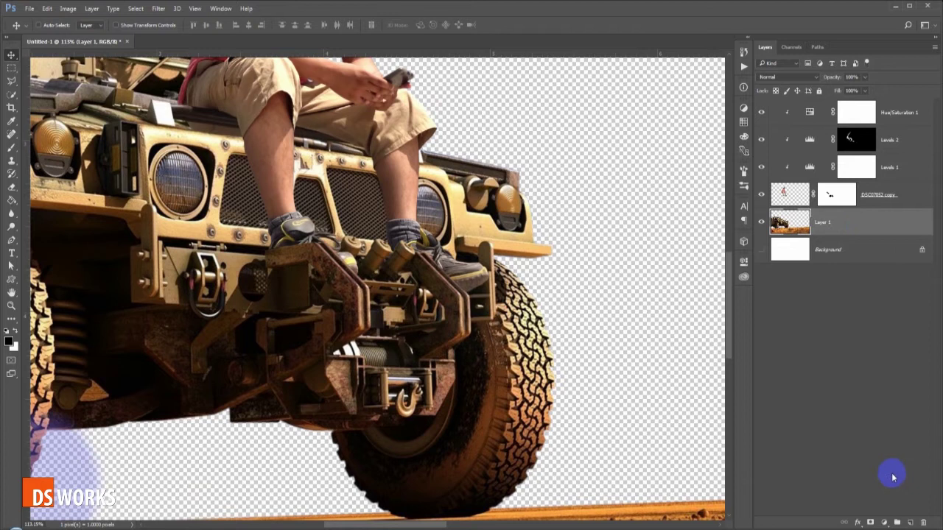
click(909, 523)
Lasso the gap between the man's legs, fill it black, and start a 5.8-pixel Gaussian Blur.
drag(368, 205, 347, 258)
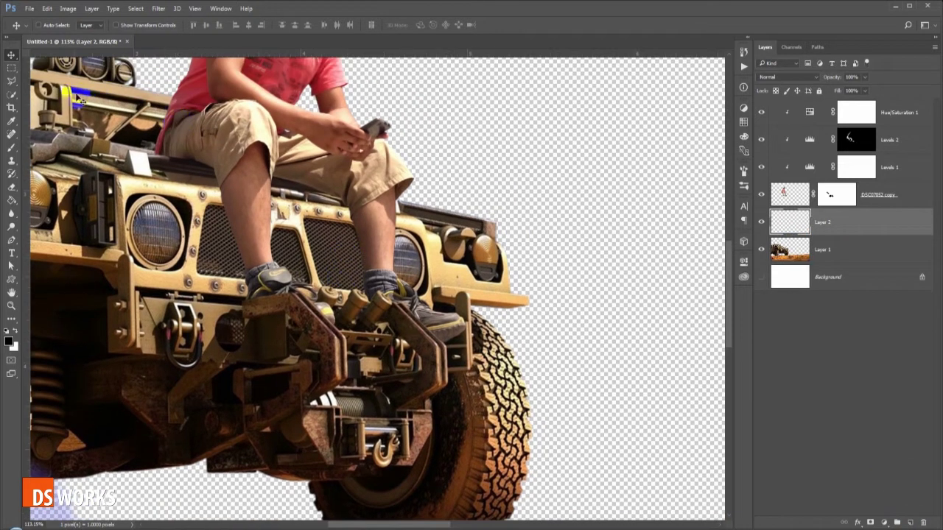
click(11, 82)
mouse_move(160, 172)
mouse_down()
mouse_move(210, 190)
mouse_move(217, 285)
mouse_move(294, 210)
mouse_move(326, 217)
mouse_move(343, 287)
mouse_move(369, 295)
mouse_move(347, 191)
mouse_up()
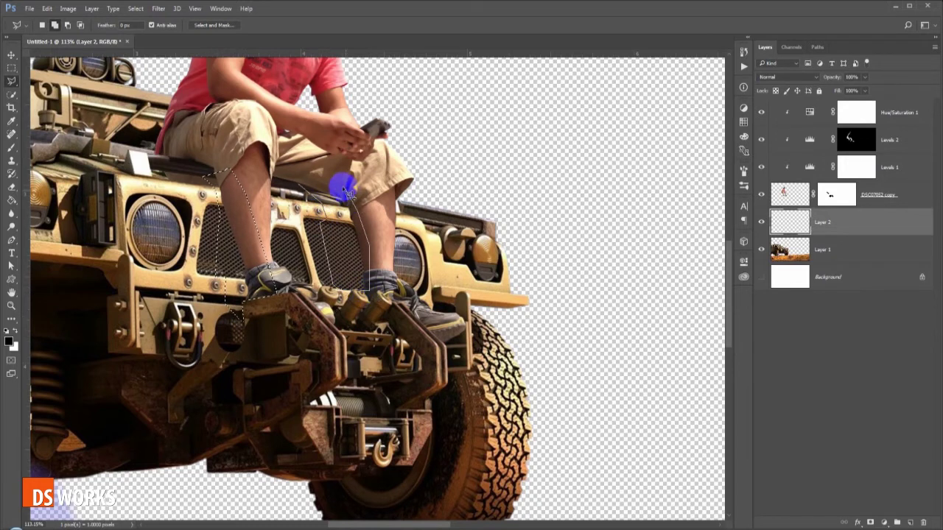
scroll(335, 187, down, 3)
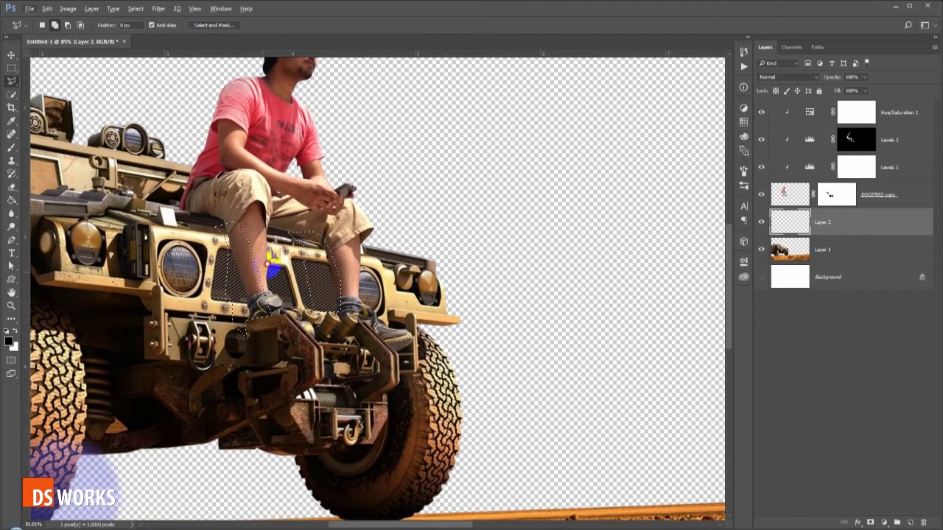
key(alt+BackSpace)
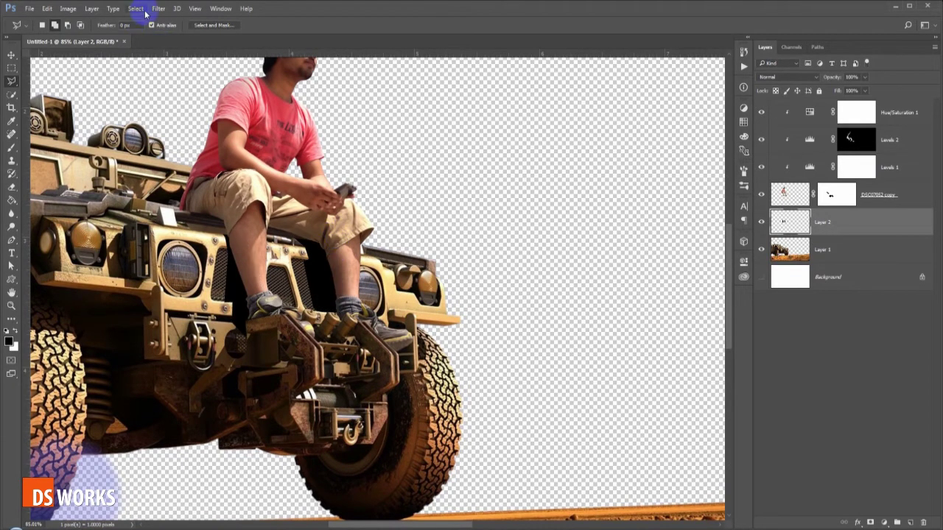
click(157, 8)
click(347, 209)
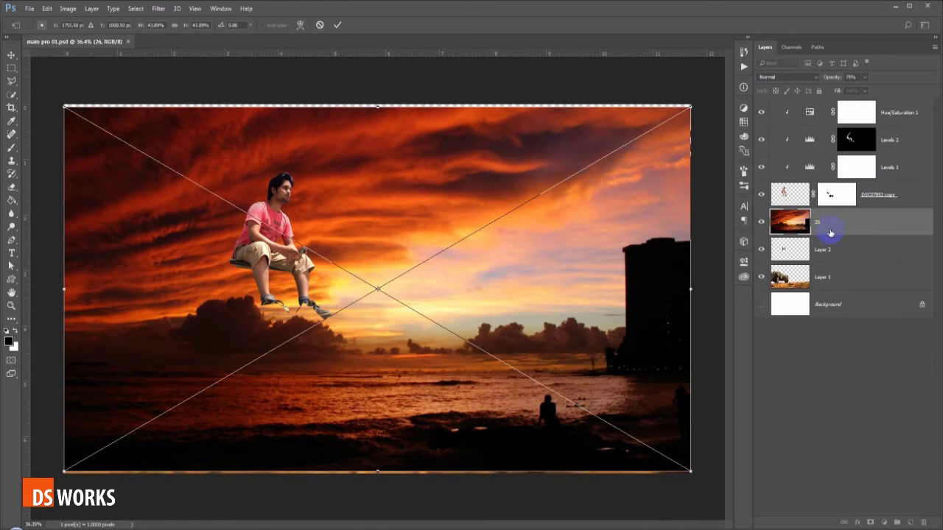
Place sky layer 26 below Layer 1 and scale it up with Ctrl+T to fill the background.
key(Return)
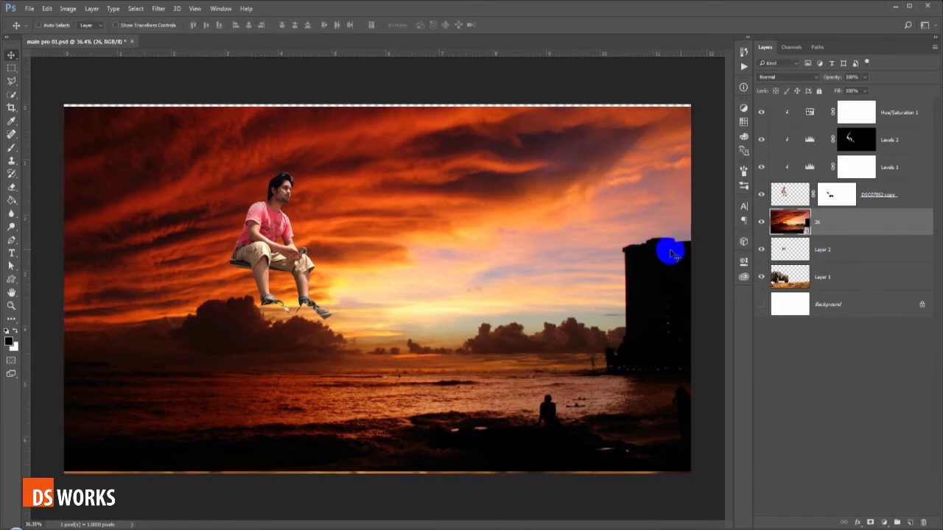
drag(847, 223, 851, 281)
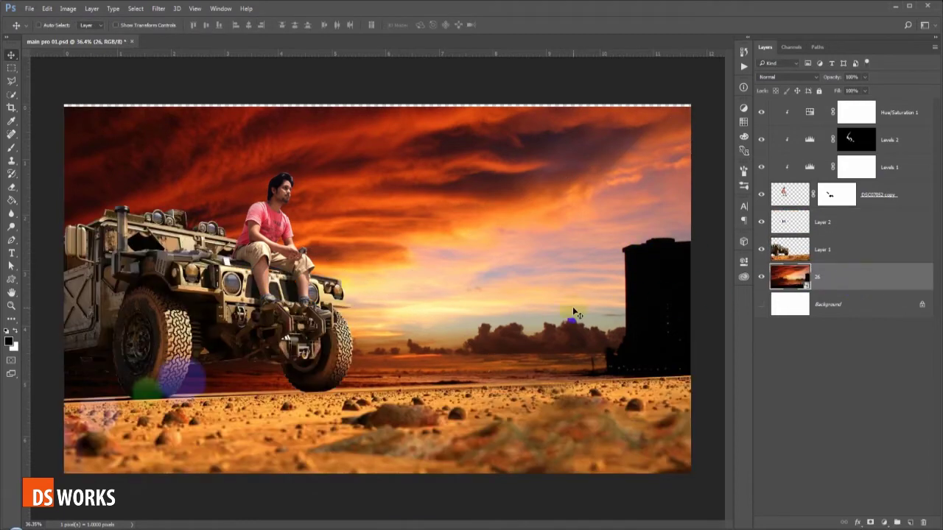
scroll(573, 306, down, 5)
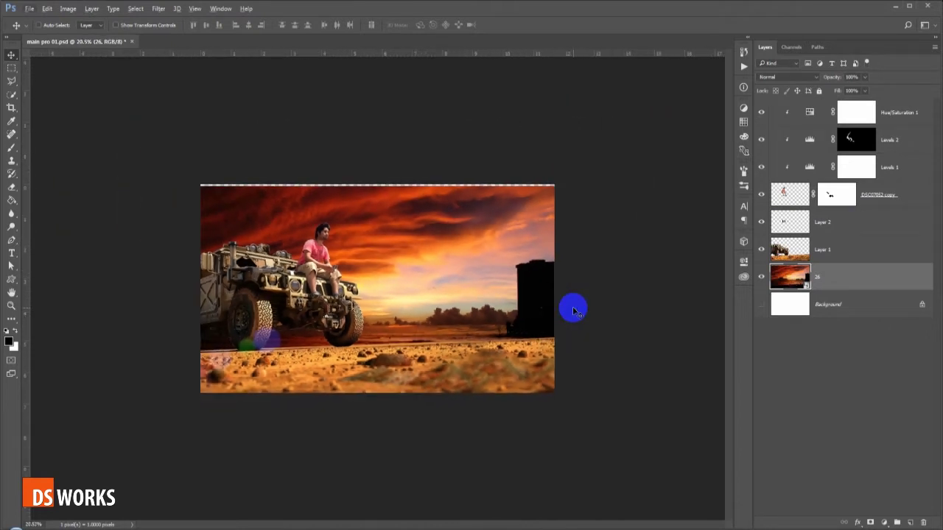
key(ctrl+t)
drag(554, 185, 607, 168)
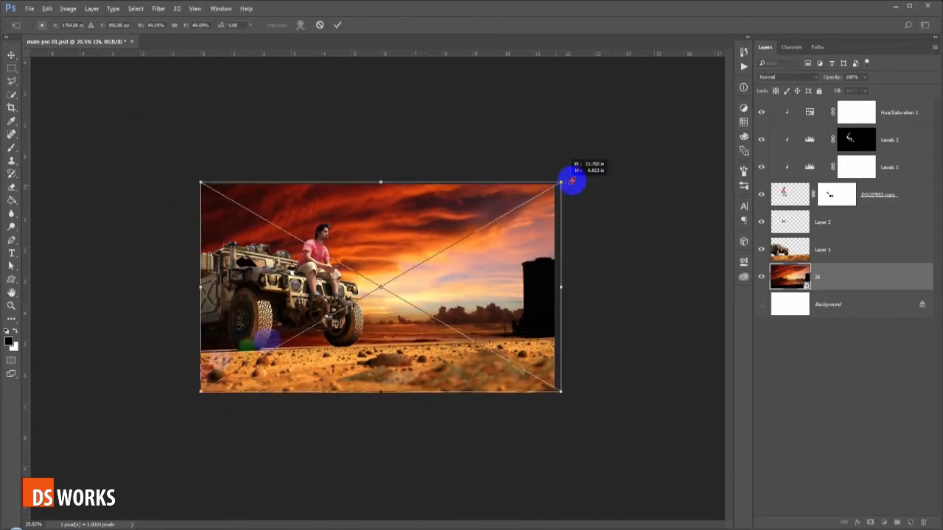
key(Return)
key(ctrl+0)
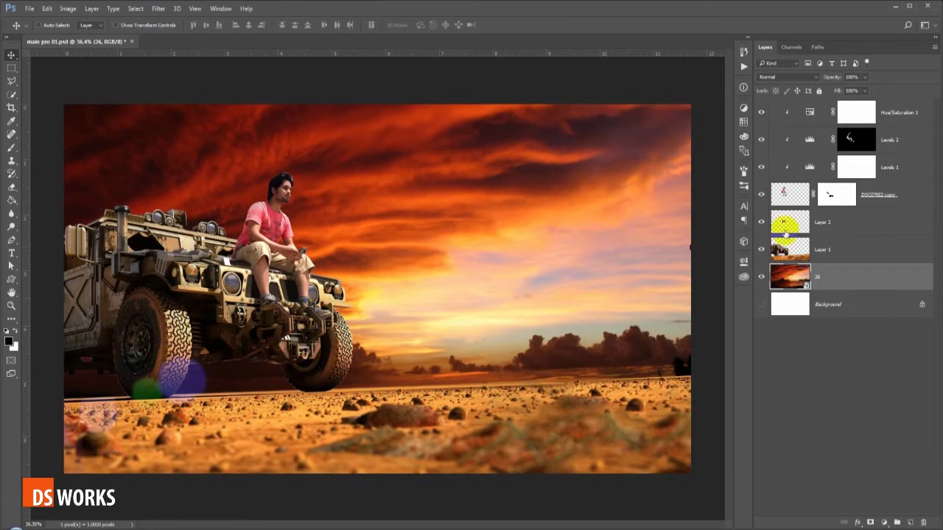
Add a clipped Color Balance 1 layer shifted toward red (+18), and nudge the sky lower.
click(909, 117)
click(884, 522)
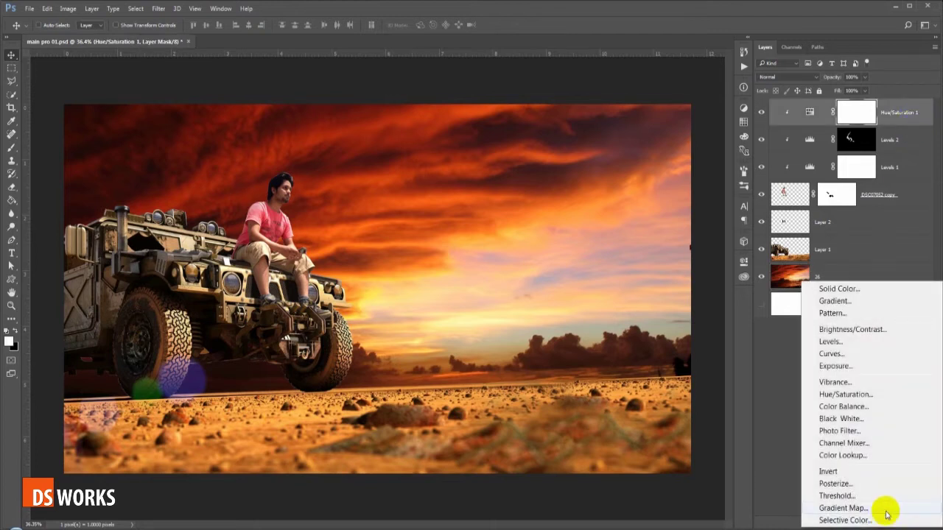
click(852, 407)
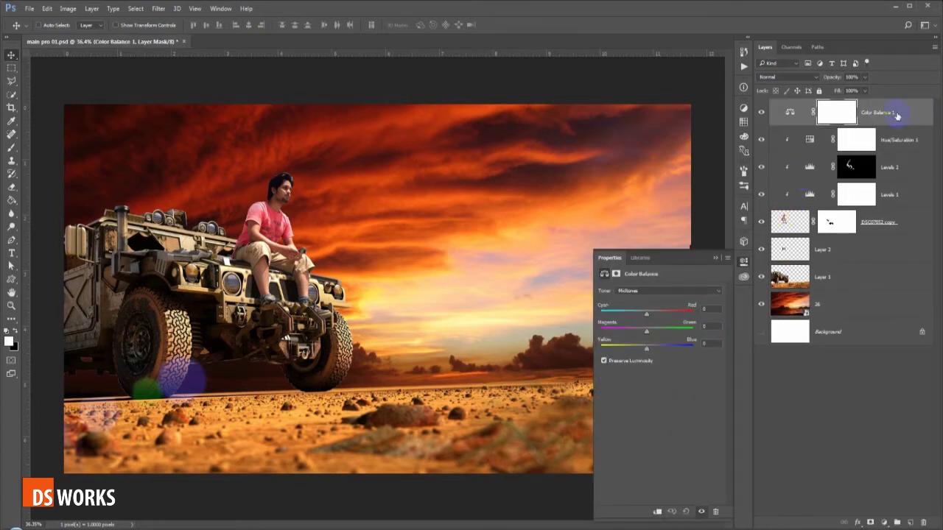
right_click(899, 115)
click(720, 305)
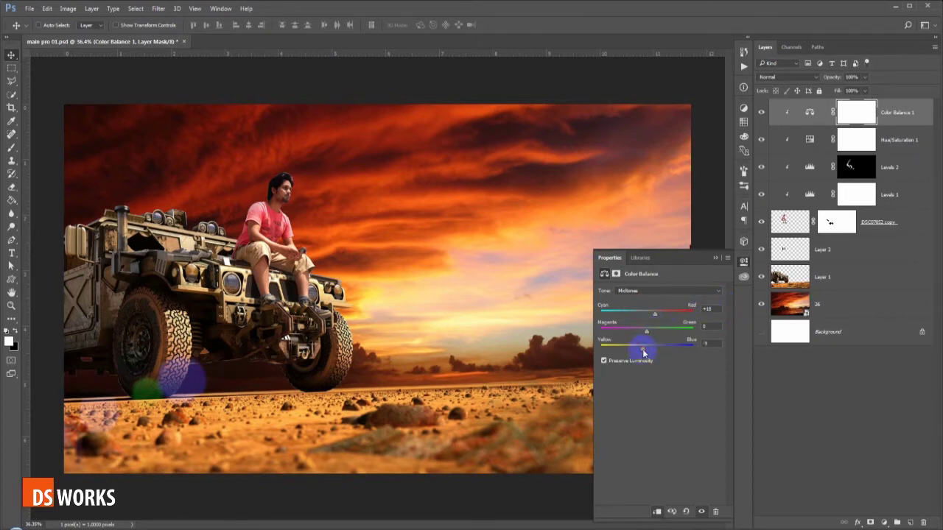
click(726, 251)
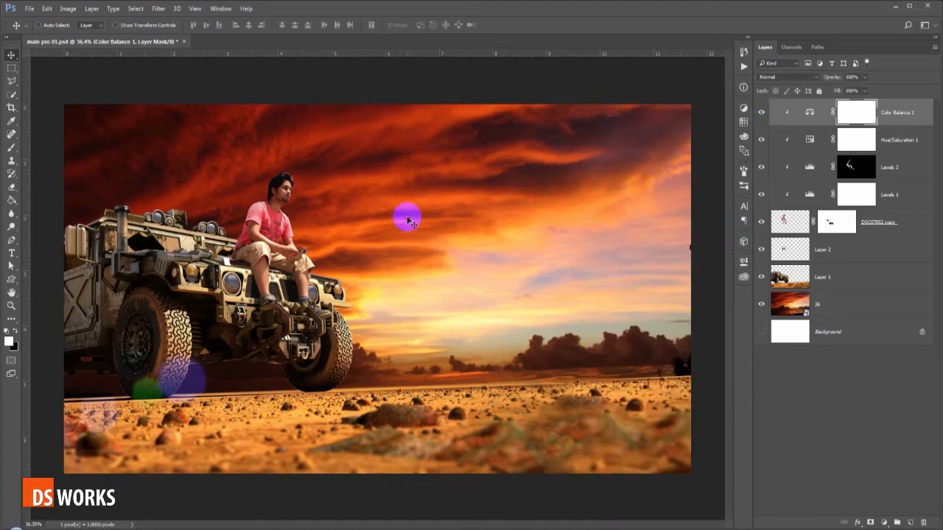
drag(407, 221, 428, 280)
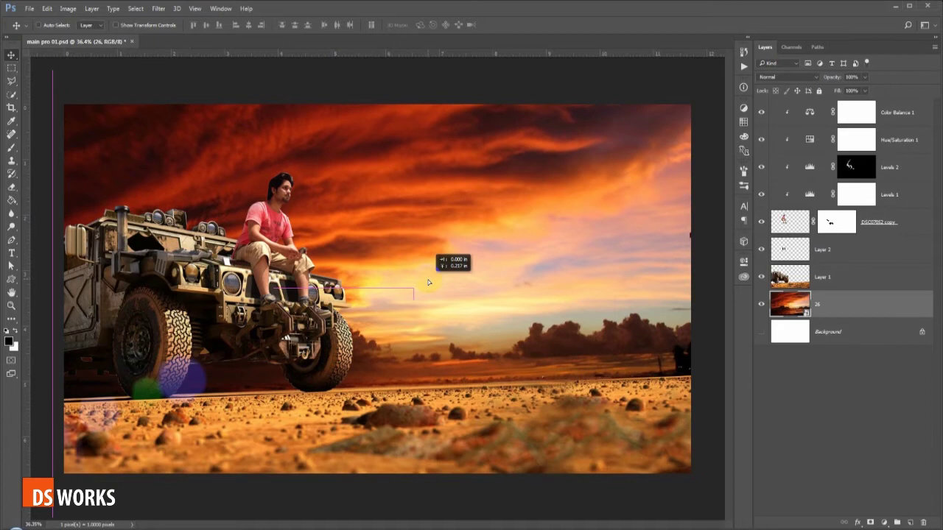
Scale sky layer 26 beyond the canvas and shift it down, then select Color Balance 1 through Layer 1.
scroll(428, 282, down, 3)
key(ctrl+t)
drag(599, 171, 680, 114)
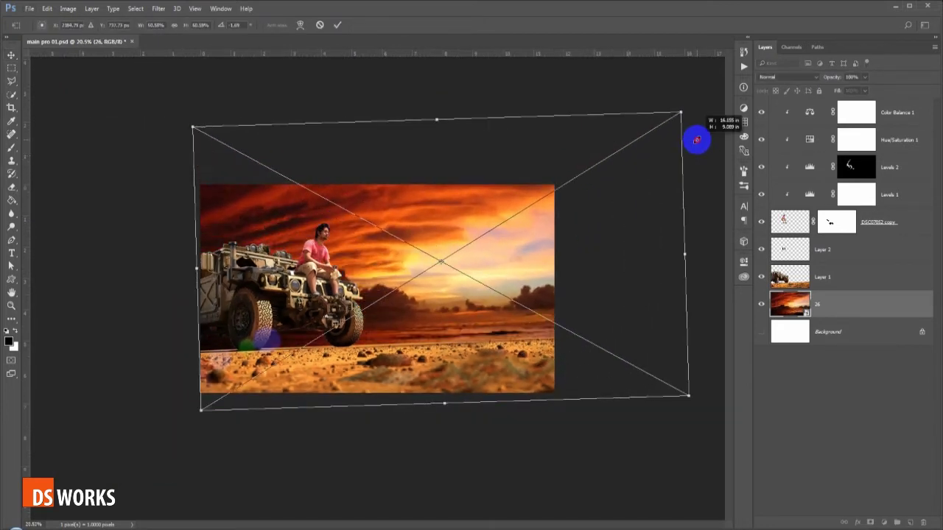
drag(558, 231, 558, 248)
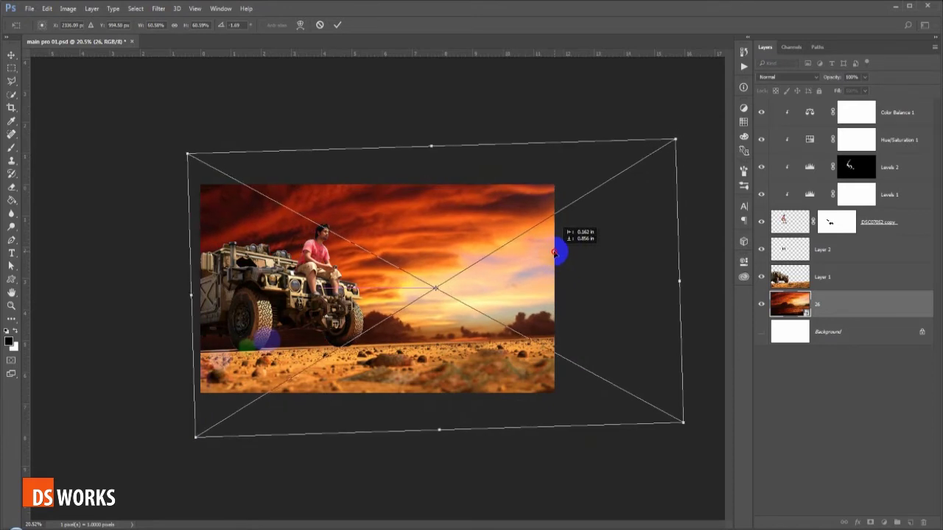
key(Return)
key(ctrl+0)
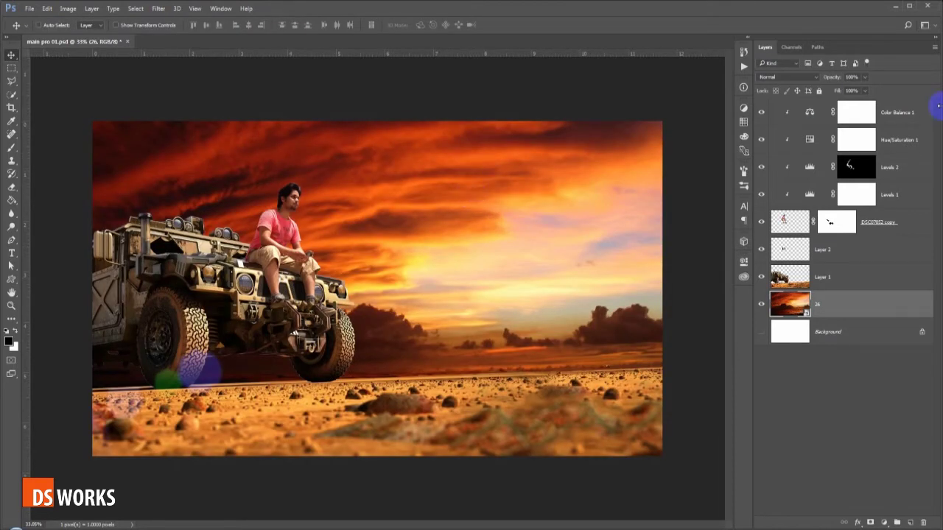
click(914, 114)
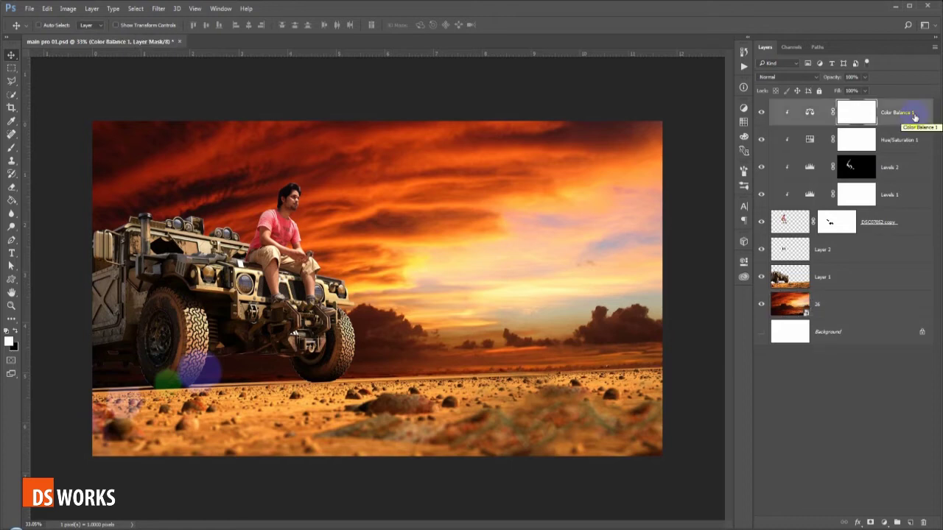
shift+click(850, 283)
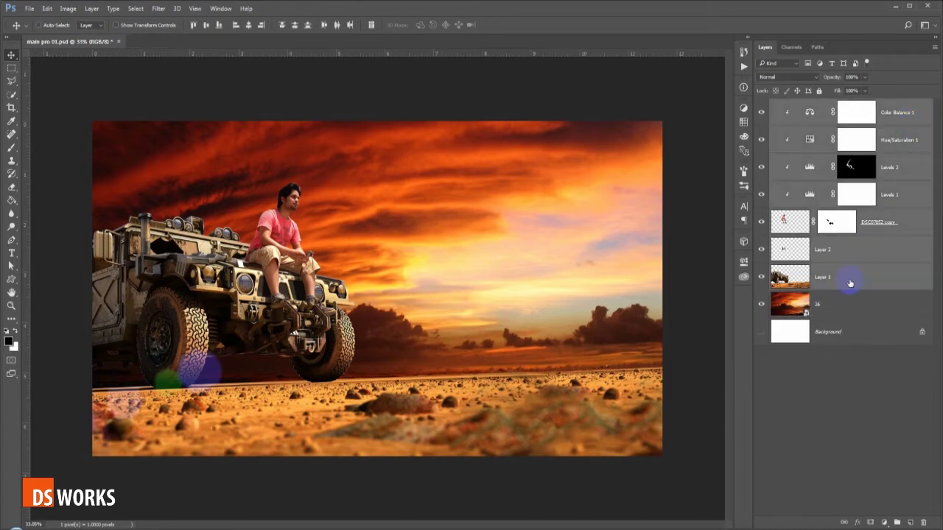
Group the selected layers into Group 1 and add a Levels layer raising Red output black.
key(ctrl+g)
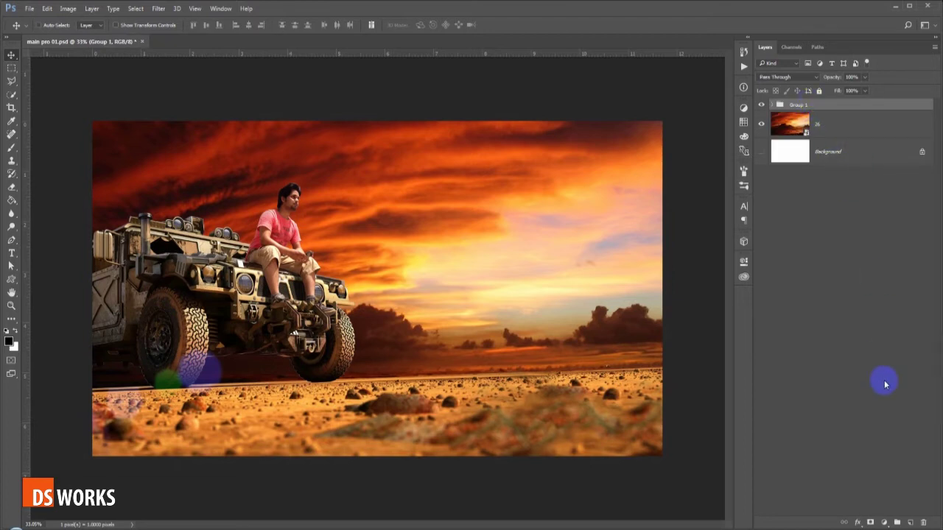
click(885, 525)
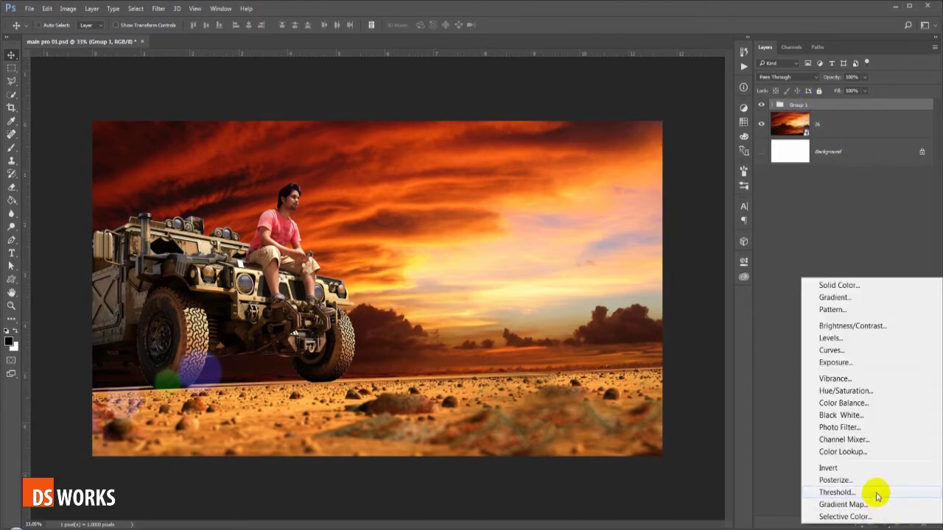
click(831, 338)
click(652, 308)
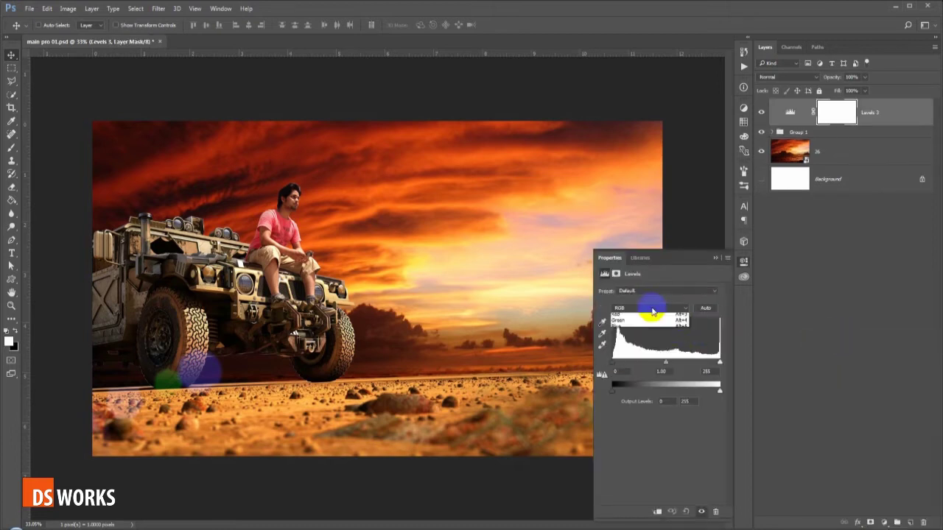
click(651, 324)
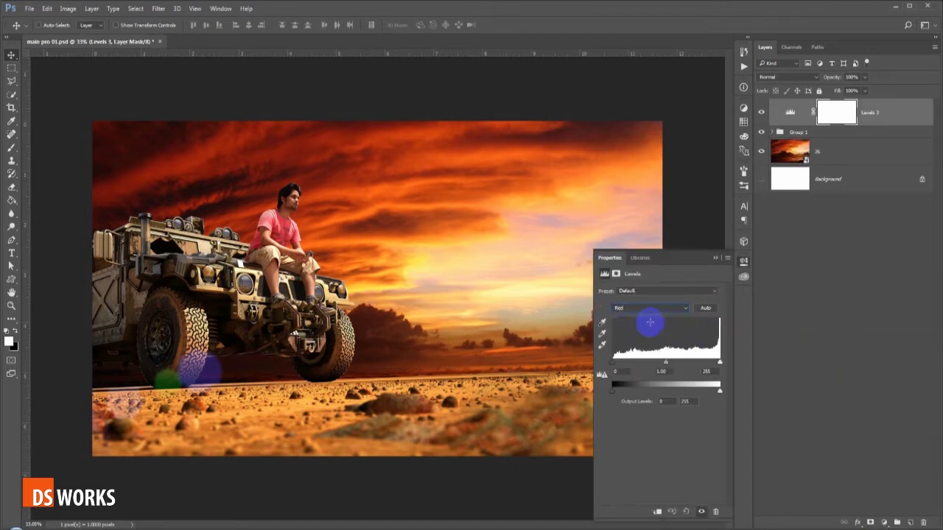
drag(611, 395, 632, 395)
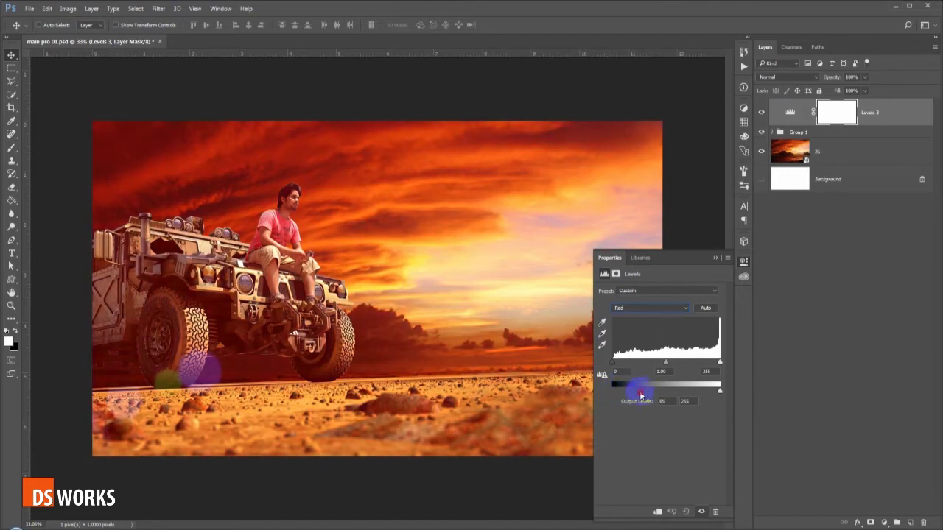
Set Blue output white to 226, clip Levels 3 to Group 1, and lift Red output black to 26.
click(650, 308)
click(648, 336)
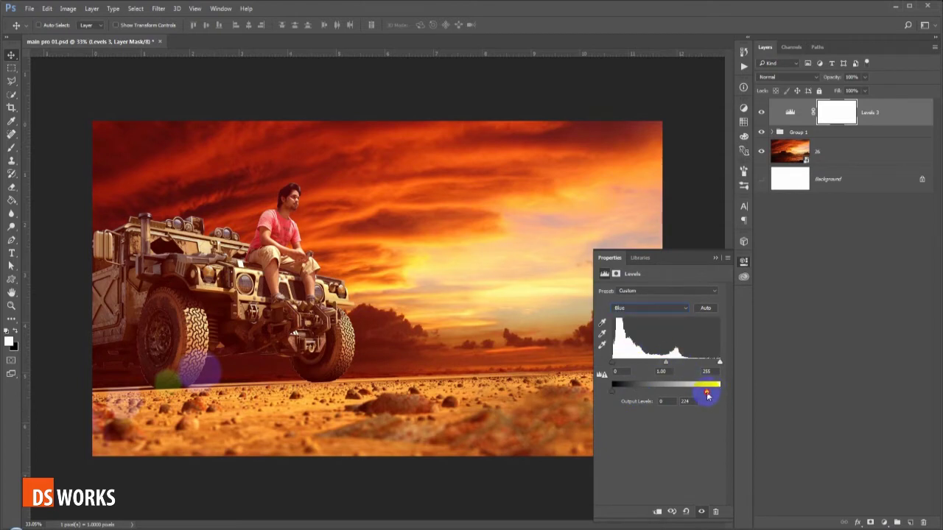
right_click(884, 117)
click(702, 297)
click(648, 308)
click(640, 324)
drag(612, 390, 625, 387)
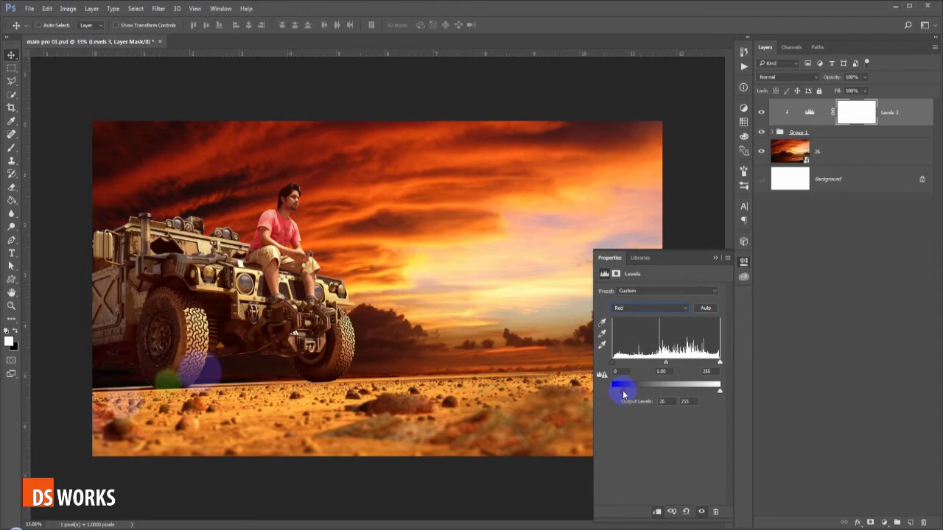
click(714, 258)
click(830, 159)
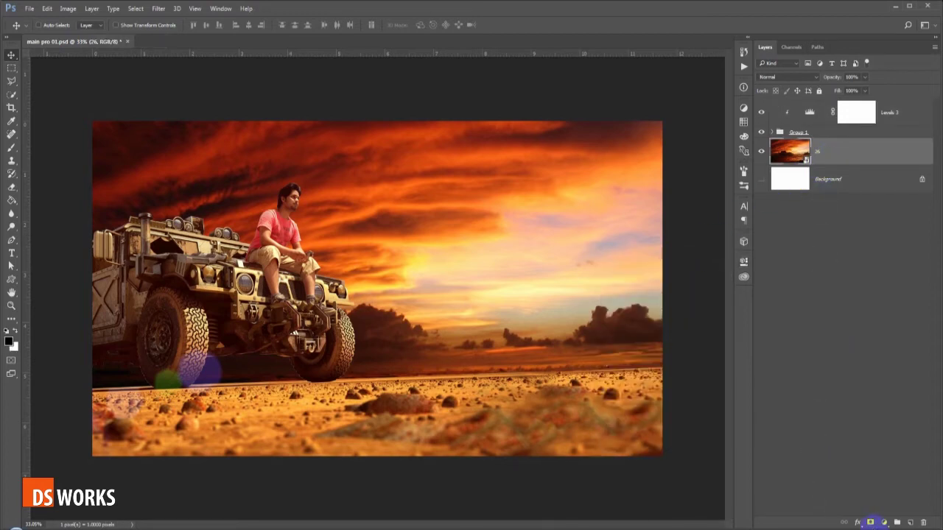
Add a Levels layer with output black at 14 for RGB and 34 for Red.
click(883, 523)
click(847, 340)
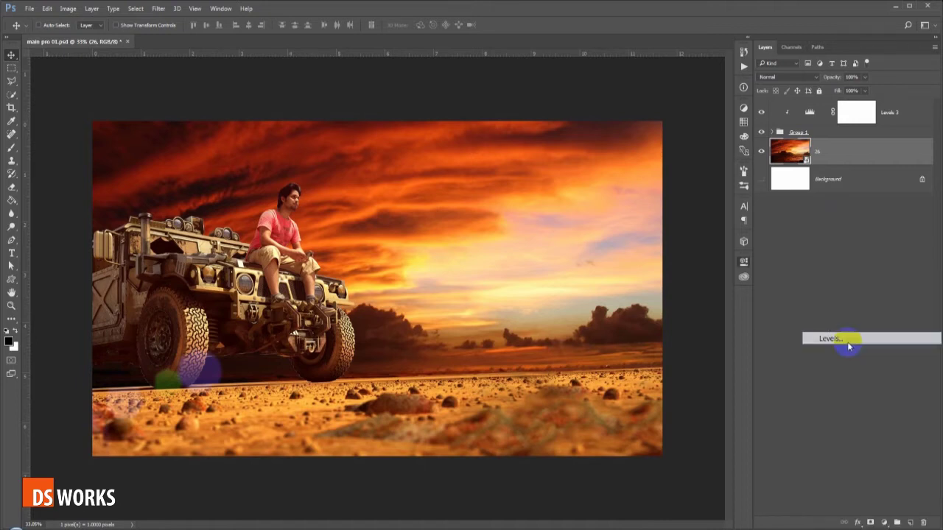
drag(614, 396, 618, 395)
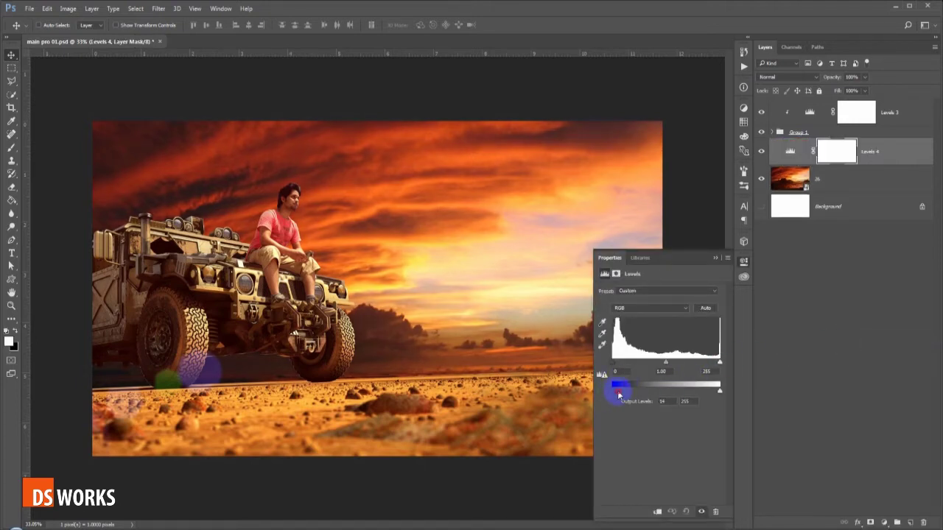
click(642, 308)
click(645, 318)
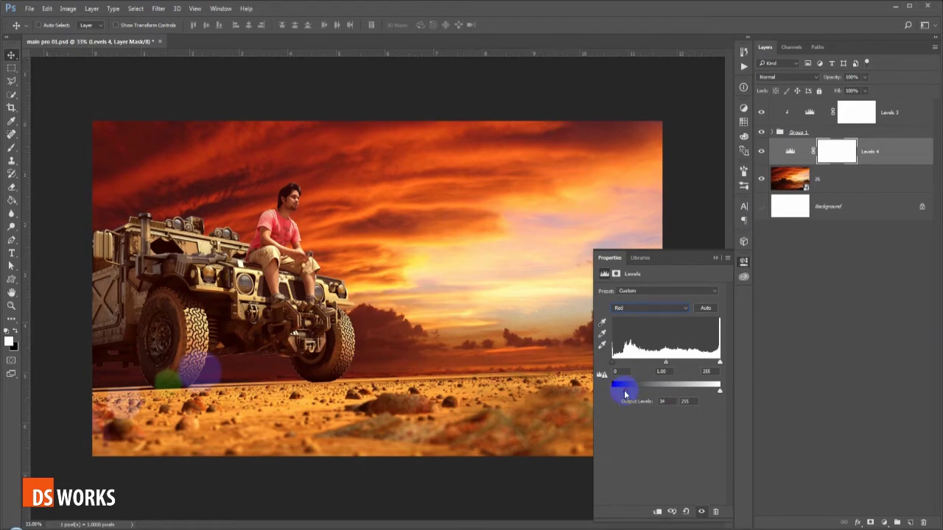
click(715, 258)
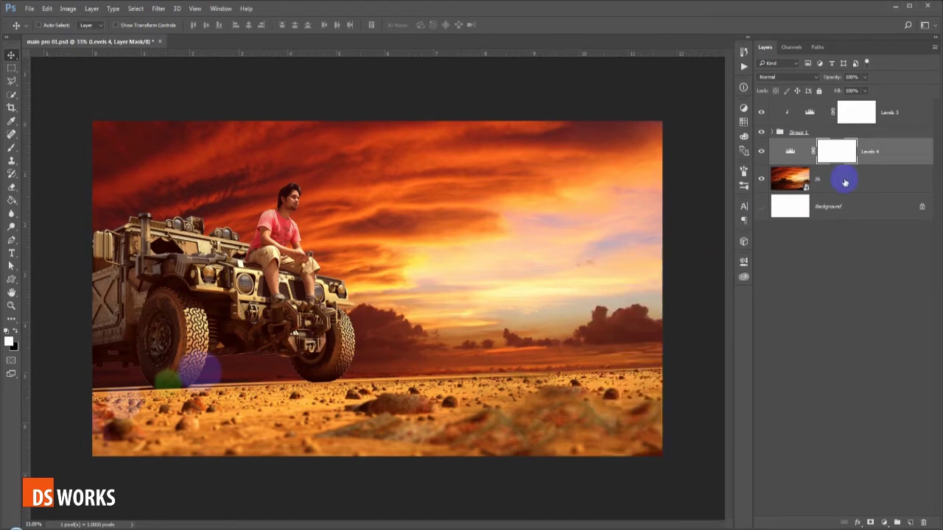
Reframe the view on the whole Hummer and add a new empty layer above Levels 4.
click(845, 182)
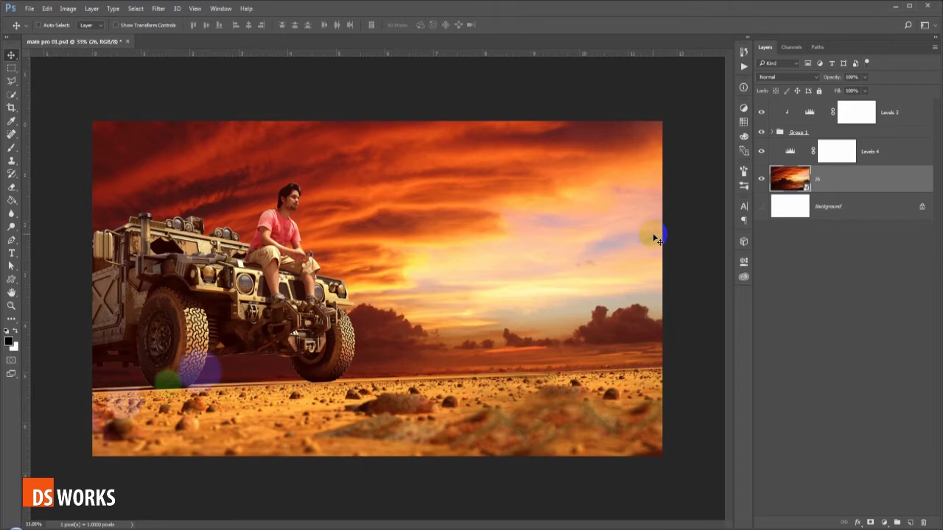
scroll(104, 140, up, 5)
scroll(118, 170, up, 3)
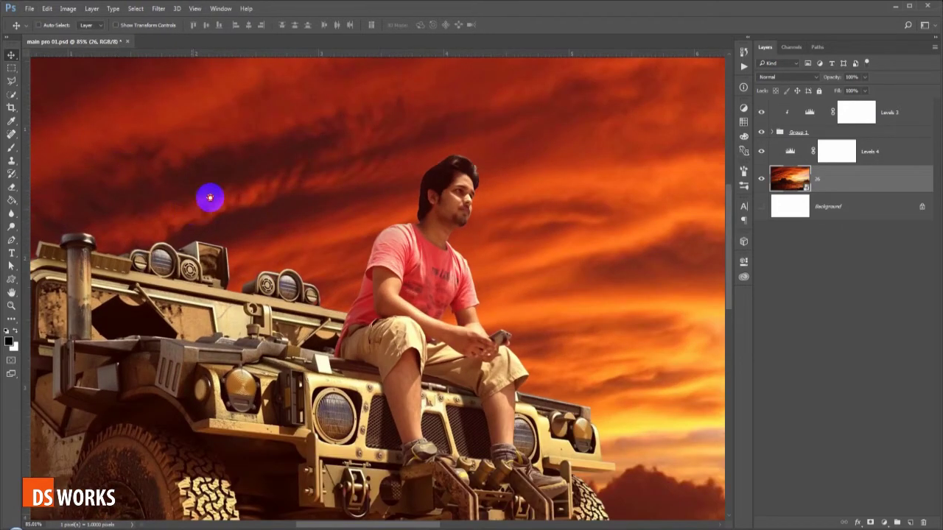
drag(211, 196, 344, 101)
scroll(335, 118, down, 3)
drag(416, 151, 314, 154)
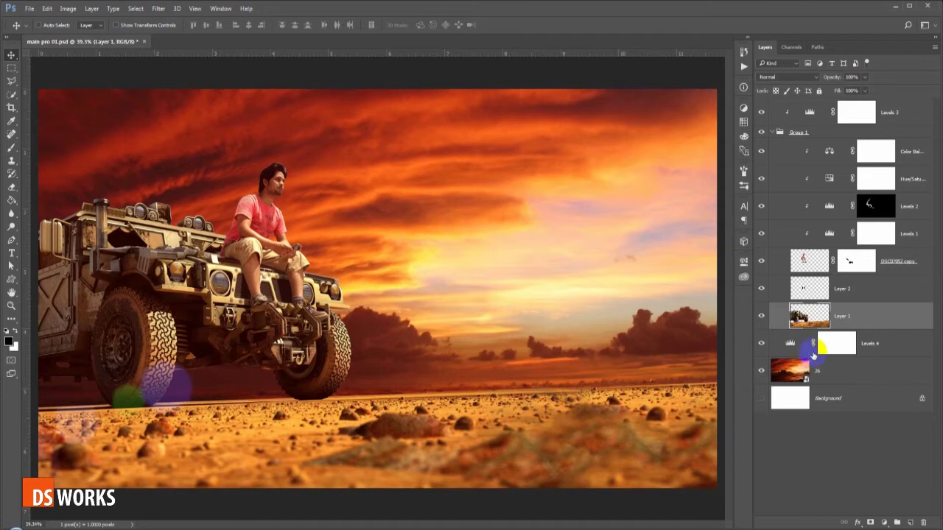
click(892, 351)
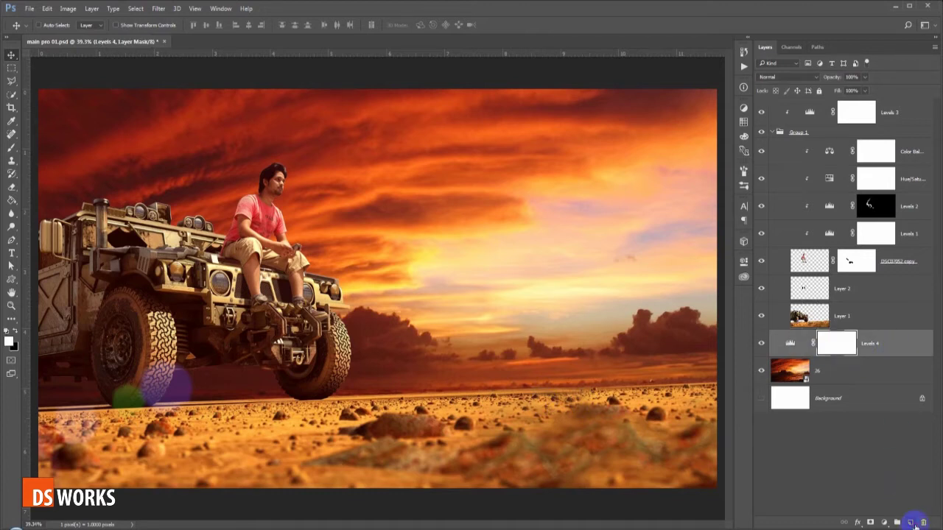
click(911, 523)
Fill the new layer black, render Clouds, and scale it to about 129%, nudged slightly up.
scroll(498, 382, down, 2)
key(alt+BackSpace)
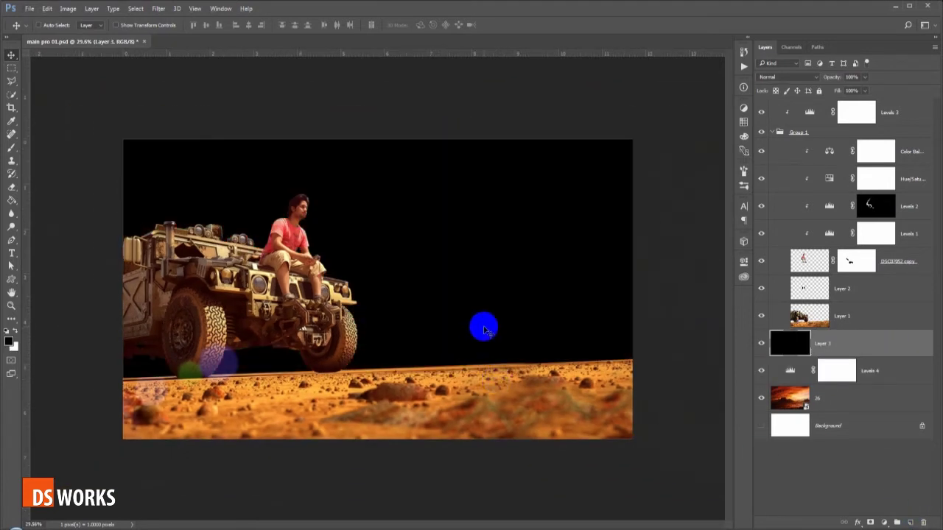
click(159, 8)
mouse_move(172, 234)
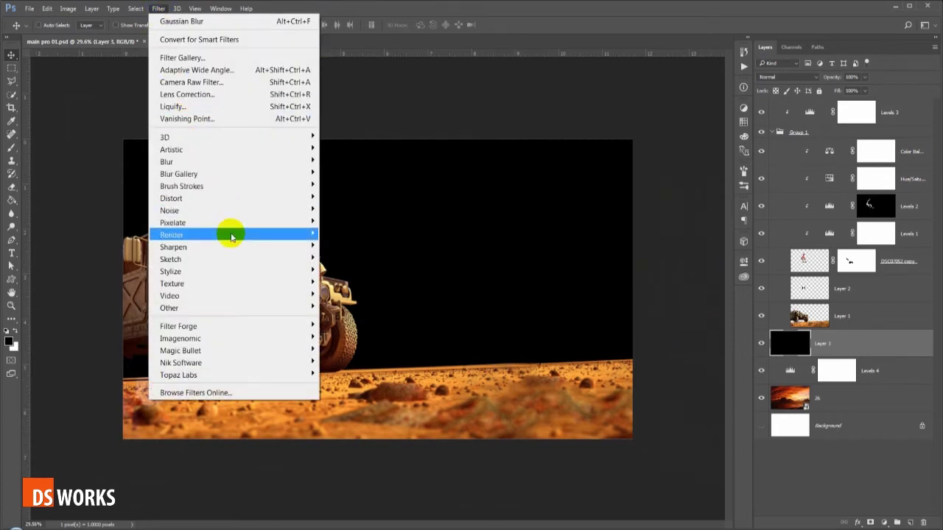
click(376, 277)
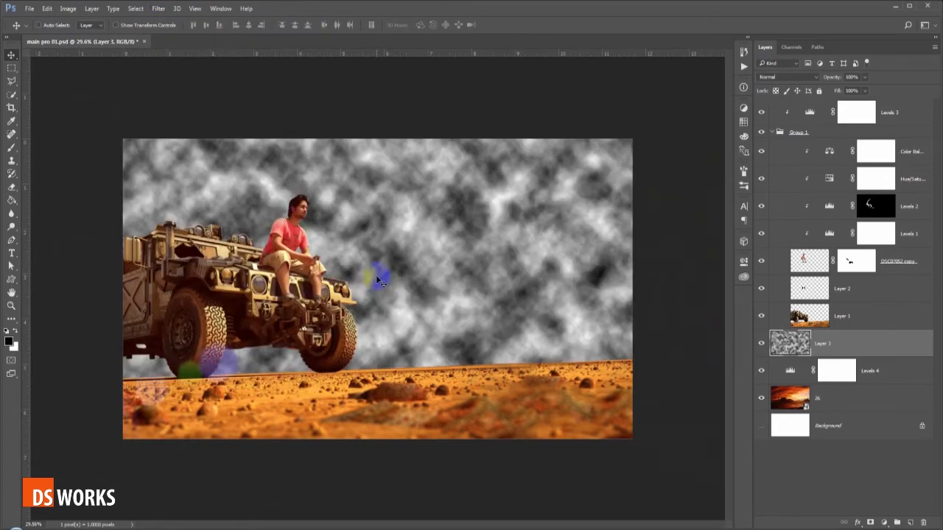
key(ctrl+t)
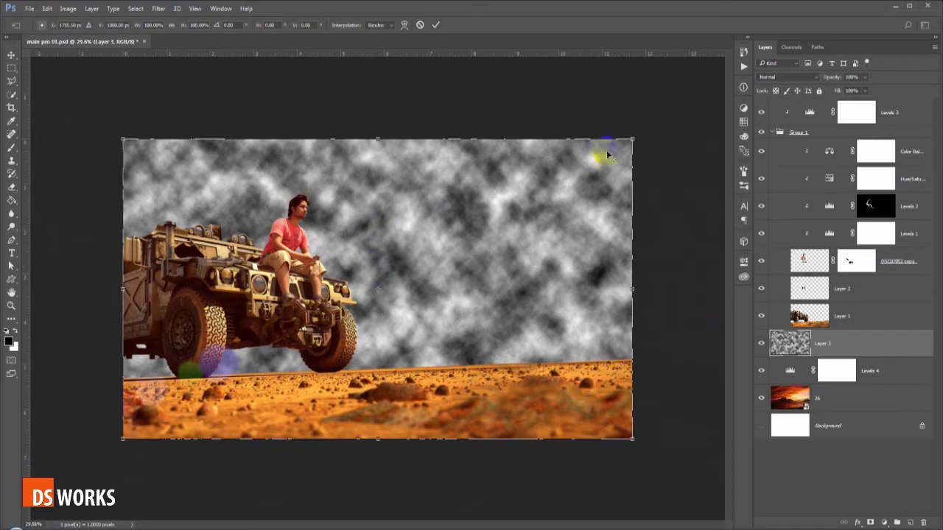
drag(632, 139, 707, 98)
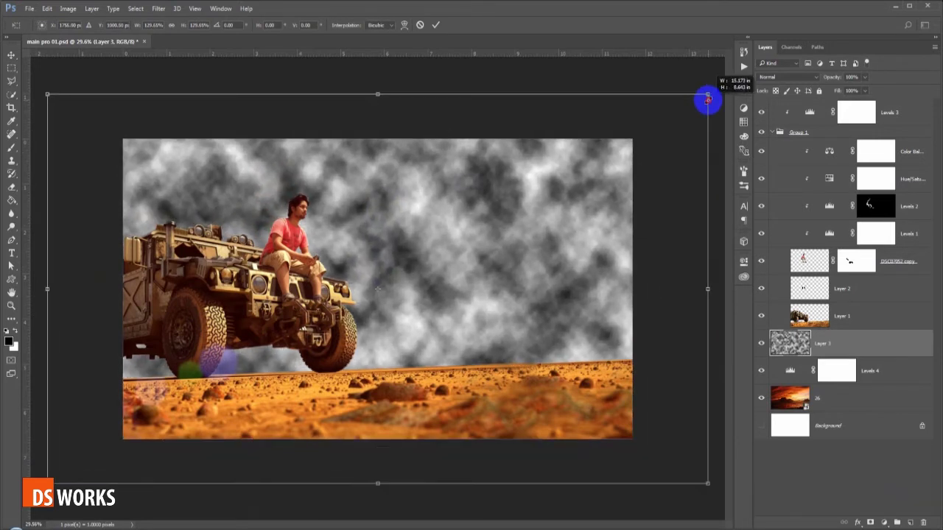
drag(554, 181, 556, 172)
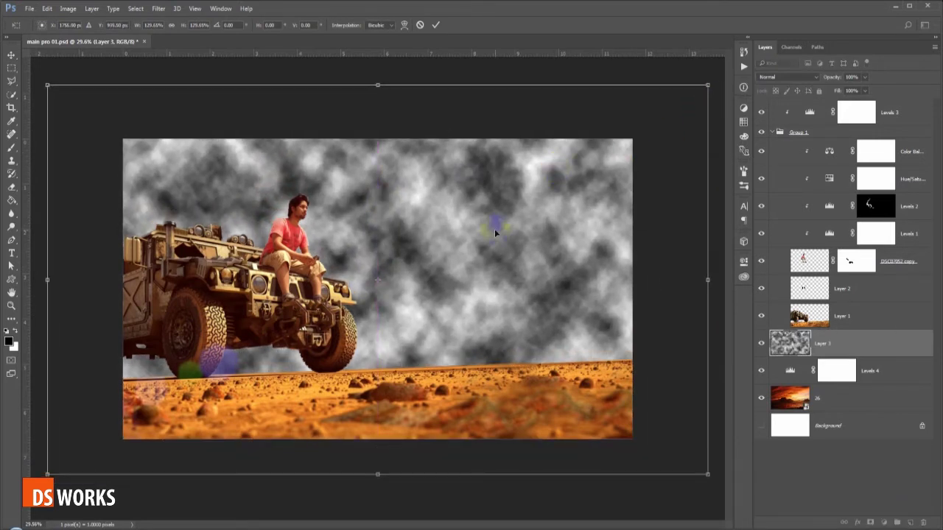
key(Return)
Apply a horizontal Motion Blur to the clouds, angle 0, distance 565.
click(158, 8)
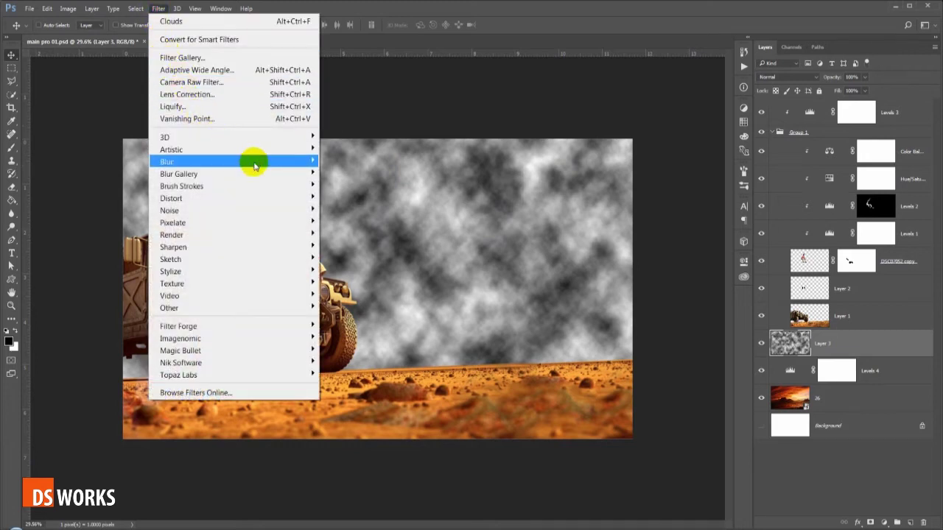
mouse_move(234, 161)
click(365, 234)
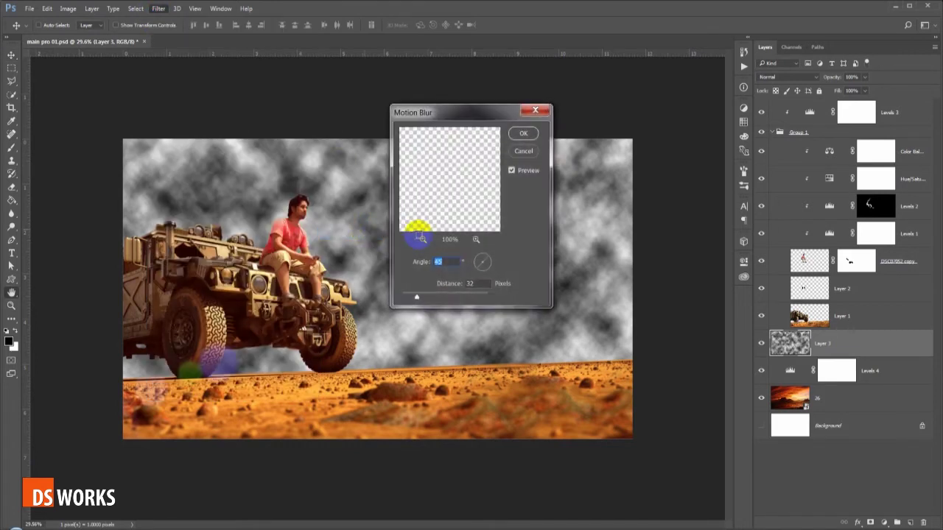
click(431, 296)
drag(445, 298, 460, 296)
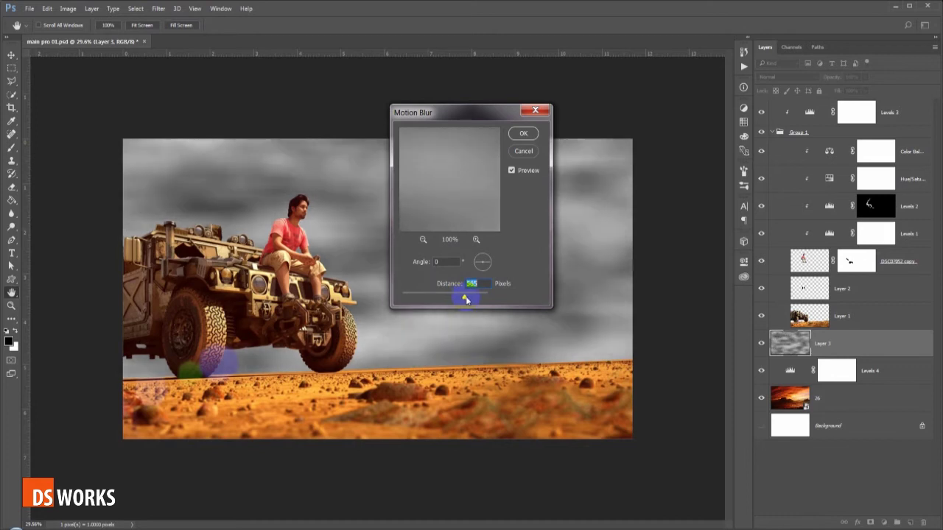
click(520, 135)
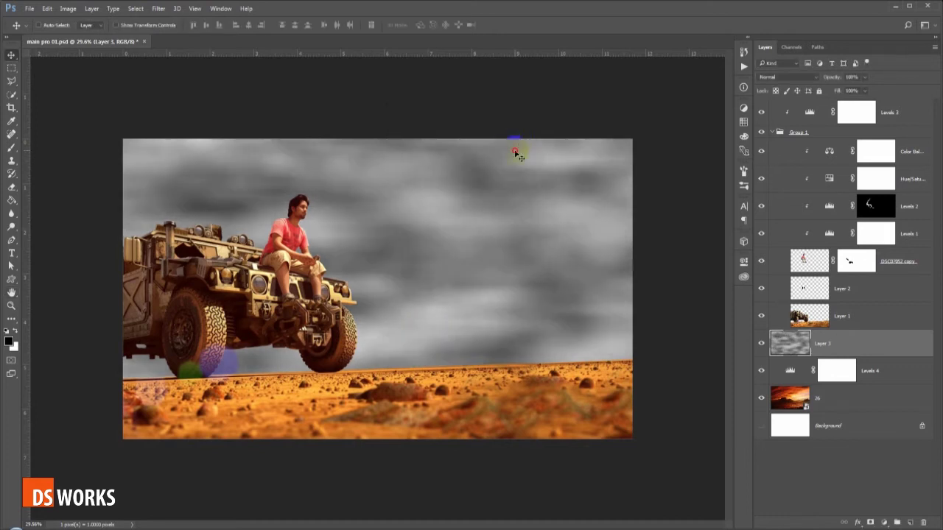
Switch cloud Layer 3 to Distort and pull its corners into a rough perspective shape.
key(ctrl+minus)
key(ctrl+t)
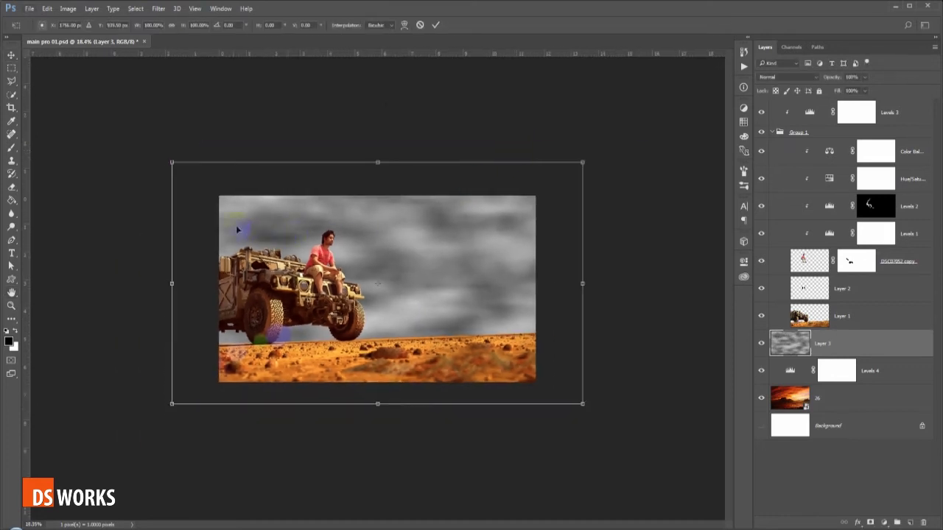
right_click(241, 231)
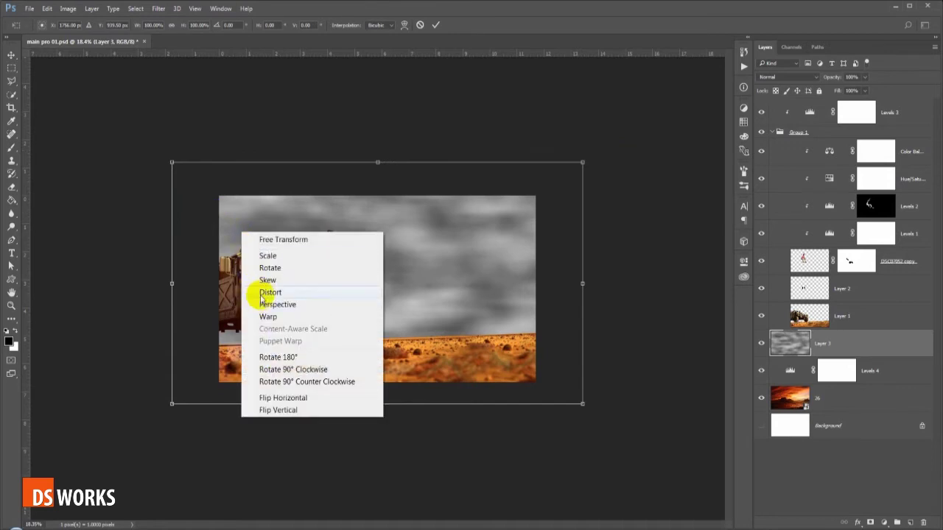
click(264, 293)
drag(171, 404, 179, 381)
drag(172, 164, 179, 185)
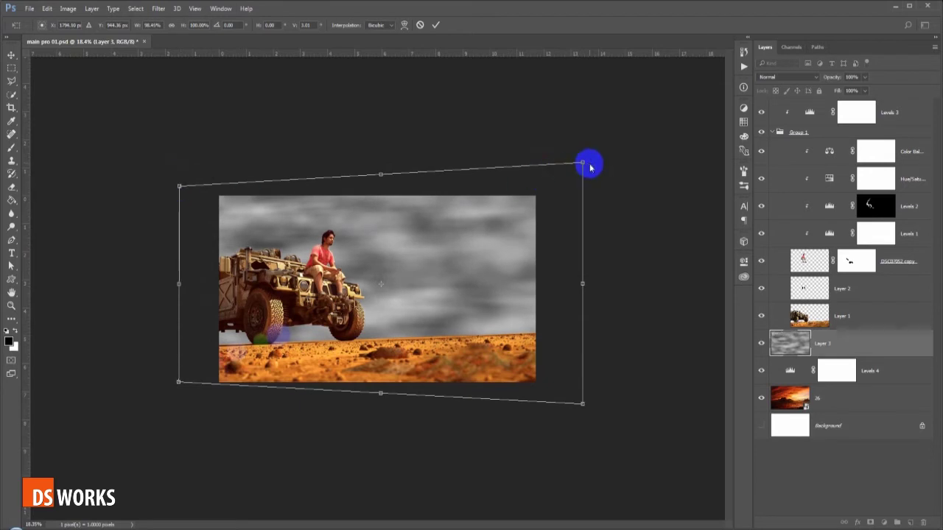
drag(582, 162, 600, 112)
drag(582, 403, 601, 462)
Refine the corners so the right side stands much taller than the left, and commit the distortion.
drag(600, 288, 602, 238)
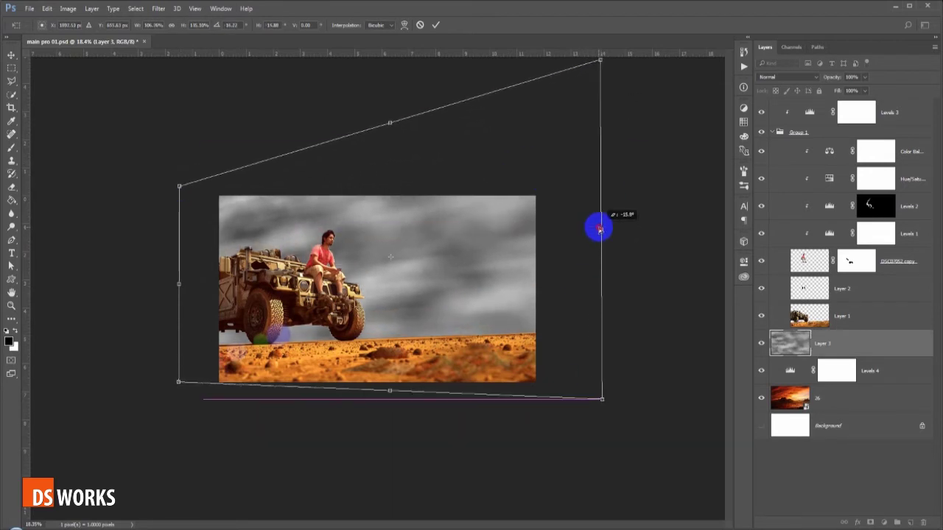
drag(602, 411, 608, 396)
drag(179, 185, 193, 197)
drag(184, 379, 185, 385)
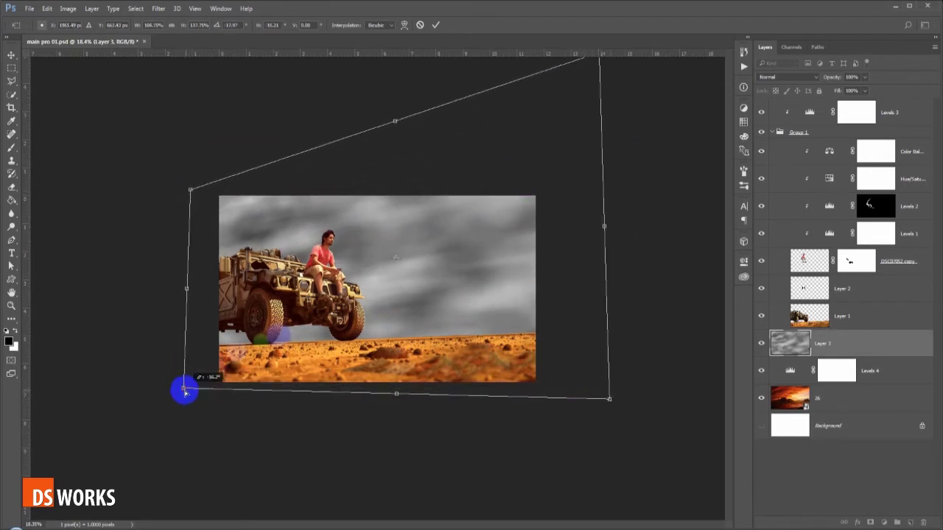
double_click(218, 237)
key(ctrl+plus)
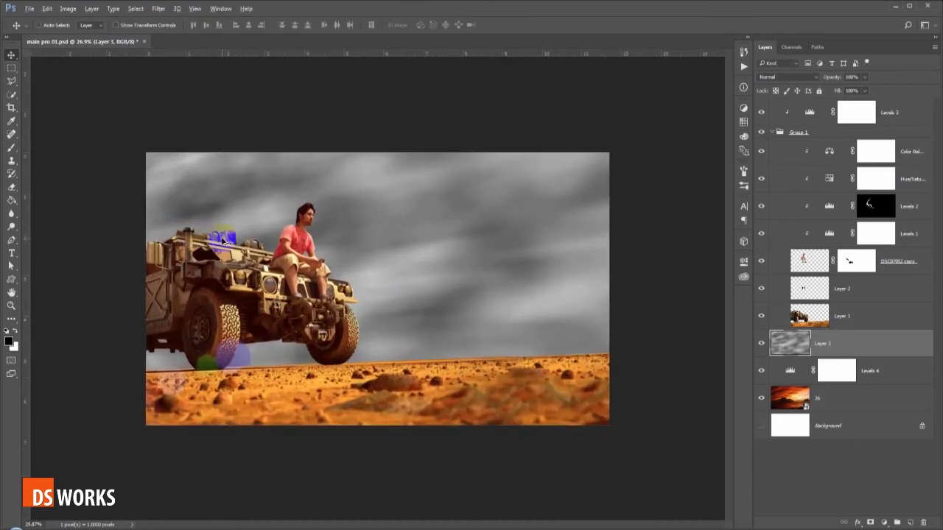
Switch cloud Layer 3 to Dissolve blending and bring up Hue/Saturation.
key(ctrl+plus)
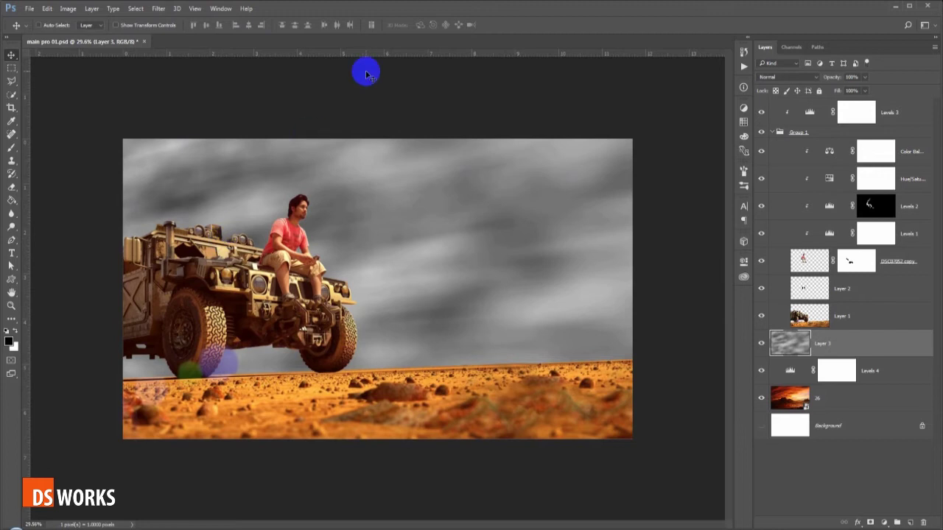
scroll(789, 78, down, 3)
scroll(787, 78, up, 1)
key(Up)
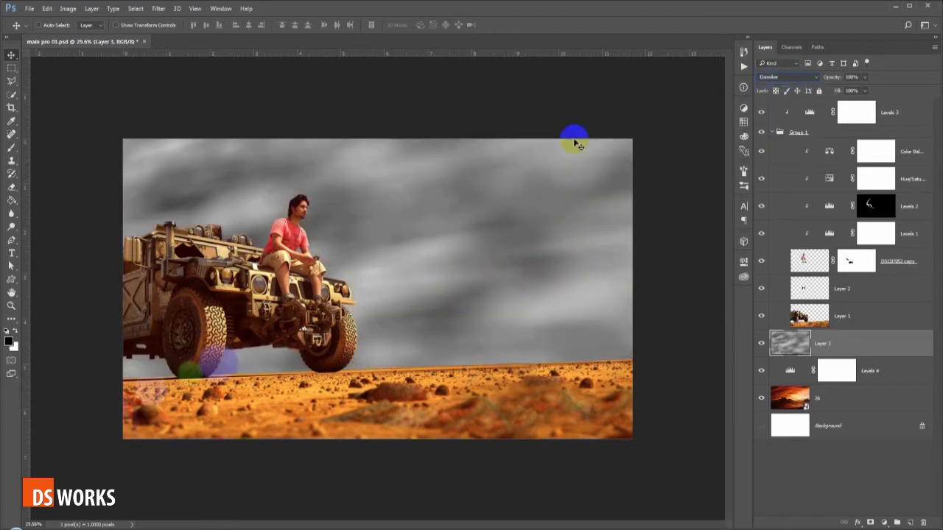
key(ctrl+u)
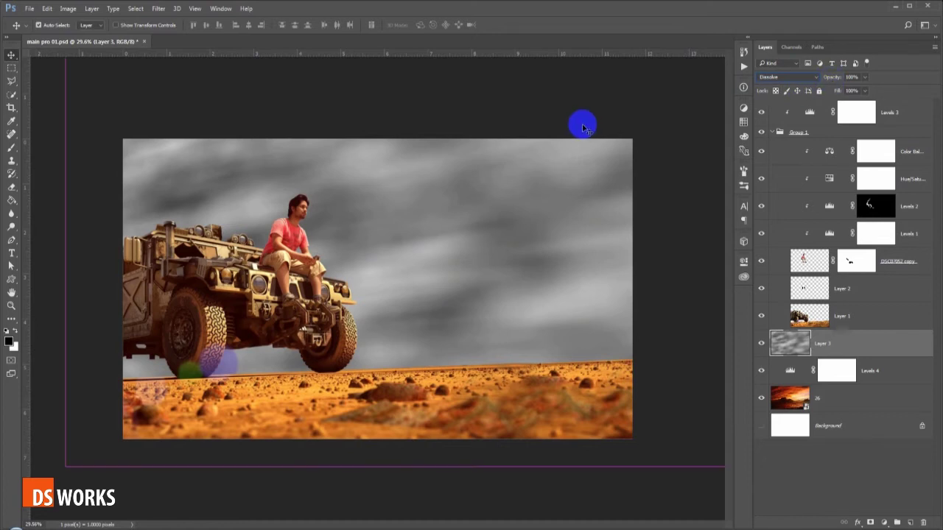
Colorize the clouds orange at saturation 77, then lower Layer 3's opacity to 14%.
click(641, 234)
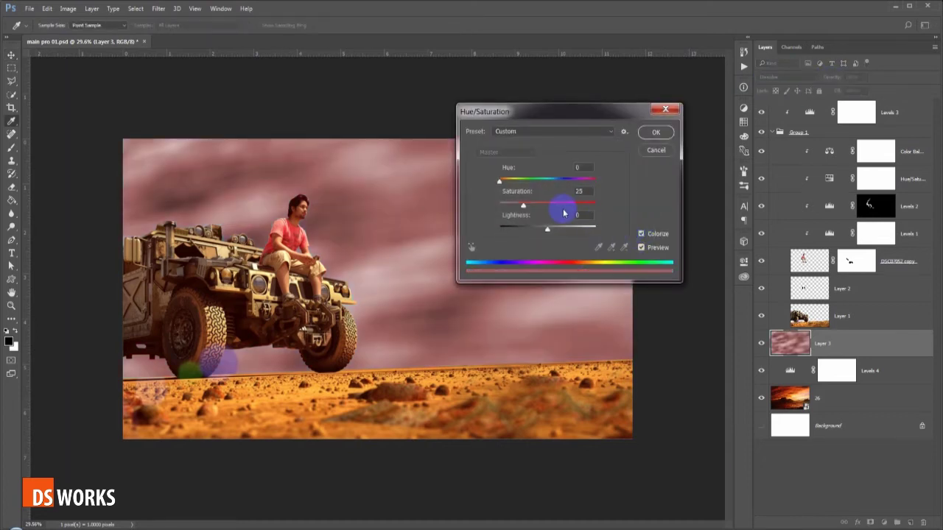
drag(506, 182, 573, 205)
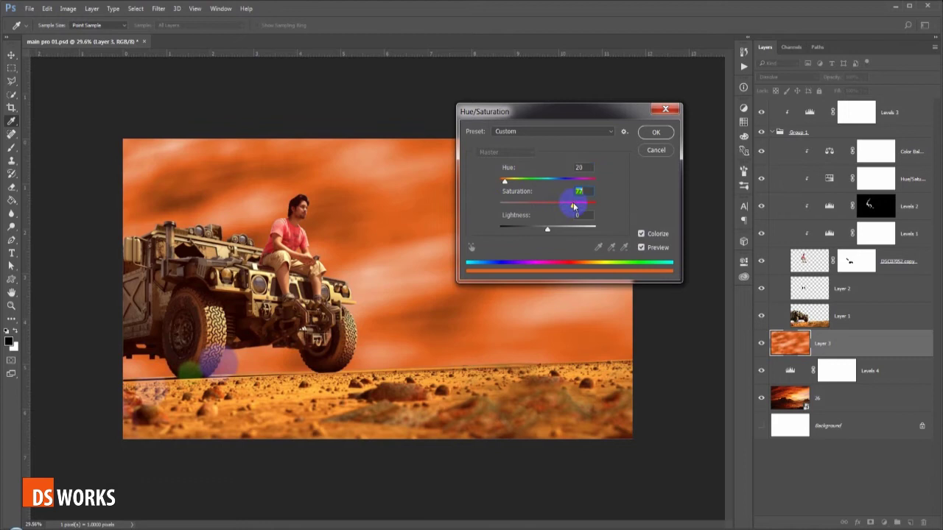
drag(505, 182, 506, 183)
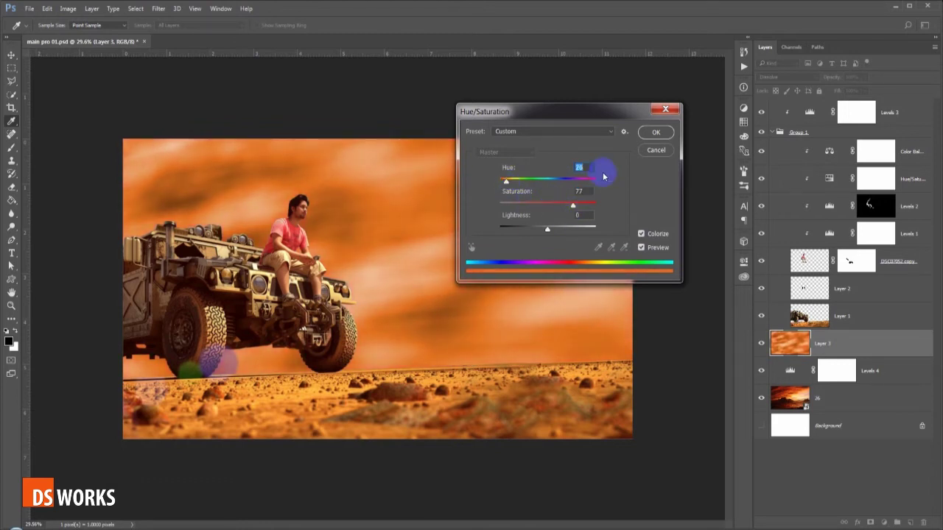
click(643, 134)
drag(837, 78, 727, 97)
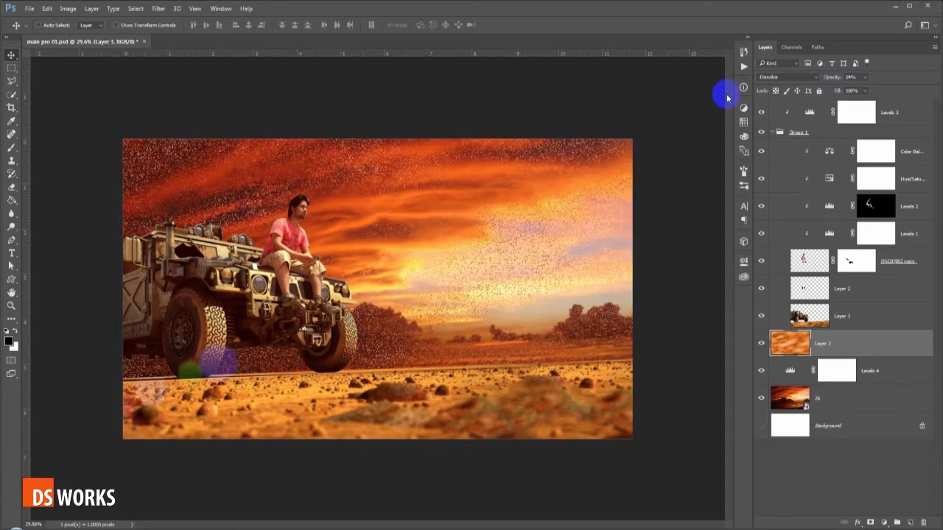
Set Layer 3 back to Normal blending at 26% opacity and duplicate it as Layer 3 copy.
click(767, 76)
click(768, 80)
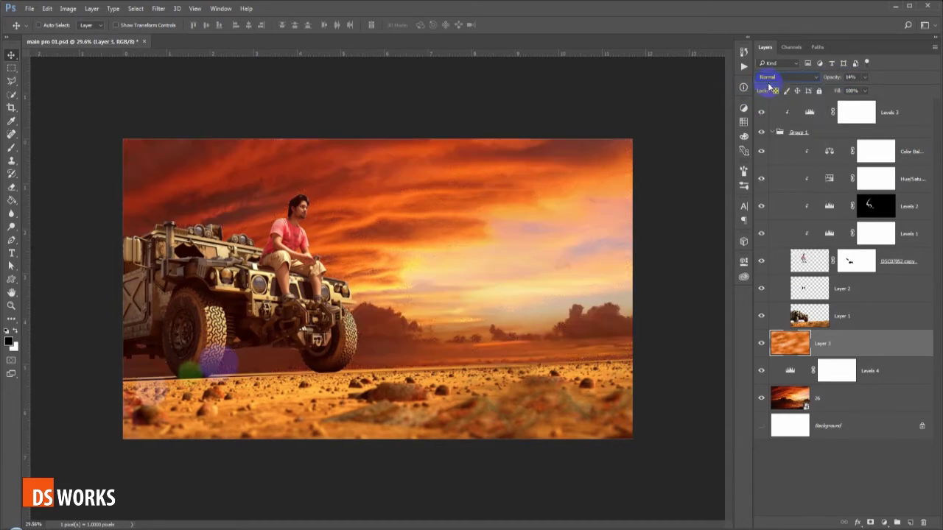
key(Down)
key(Down)
click(641, 140)
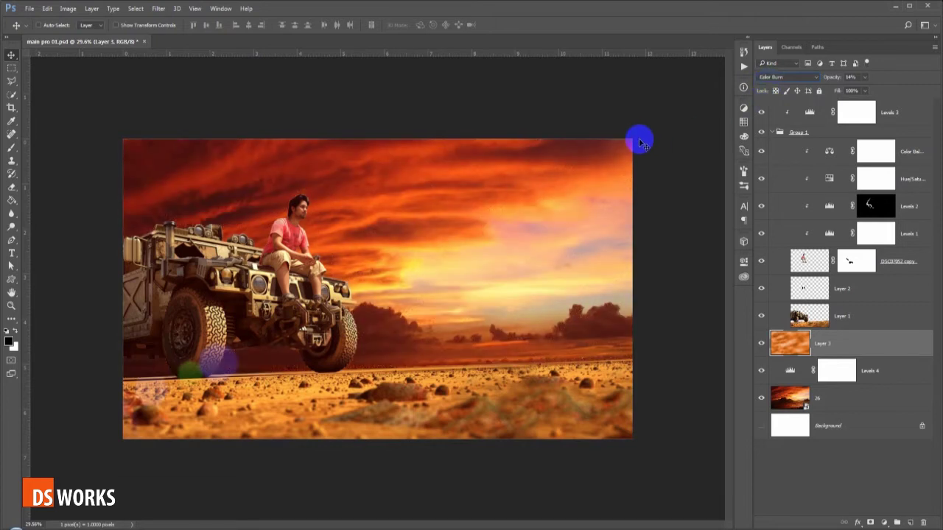
key(Up)
key(Up)
key(Up)
drag(833, 81, 833, 82)
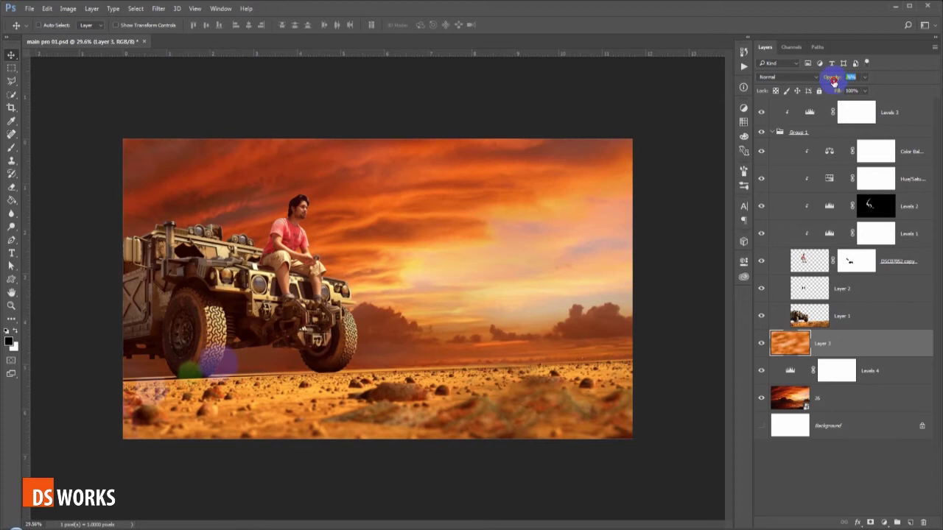
click(872, 342)
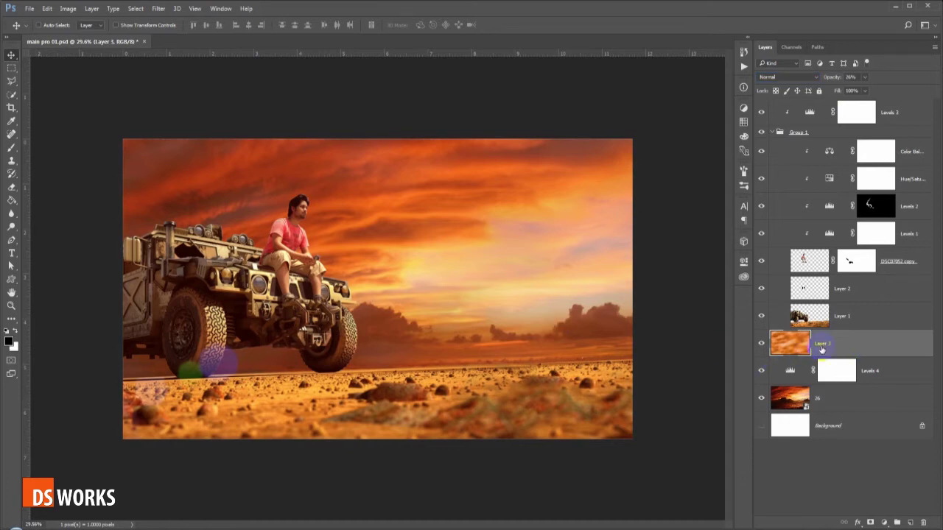
key(ctrl+j)
Move Layer 3 copy to the top and clip it to Levels 3, toggling visibility to compare.
drag(829, 353, 822, 110)
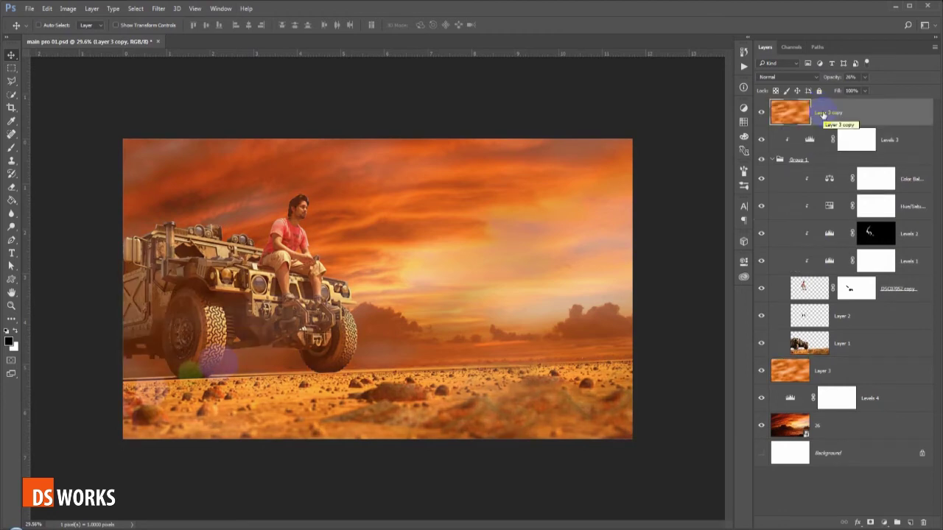
right_click(854, 112)
click(672, 302)
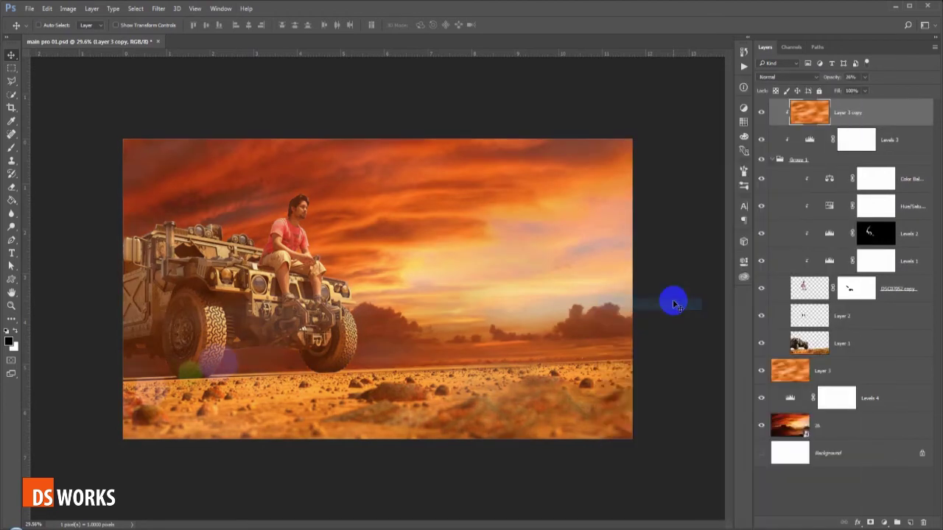
click(761, 112)
click(761, 113)
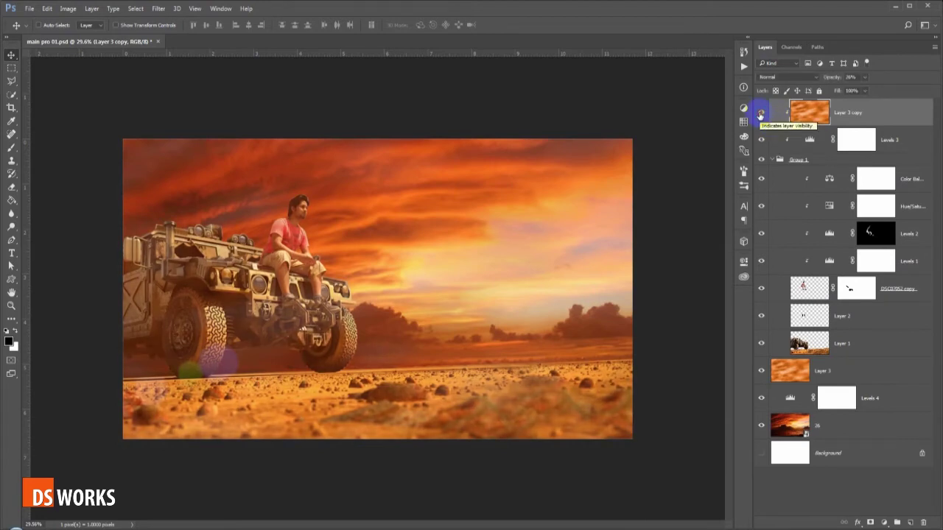
click(884, 521)
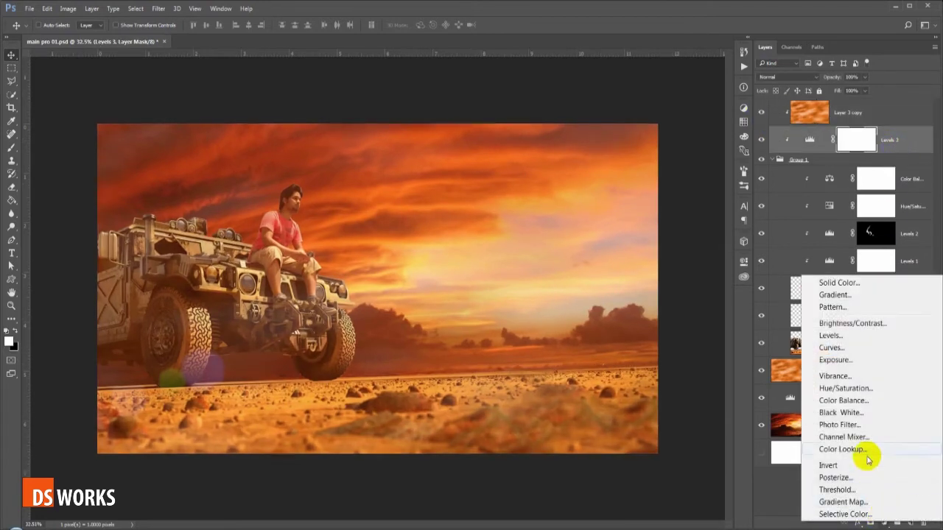
Add a clipped Levels 5 adjustment with output white at 187 and invert its mask to black.
click(836, 336)
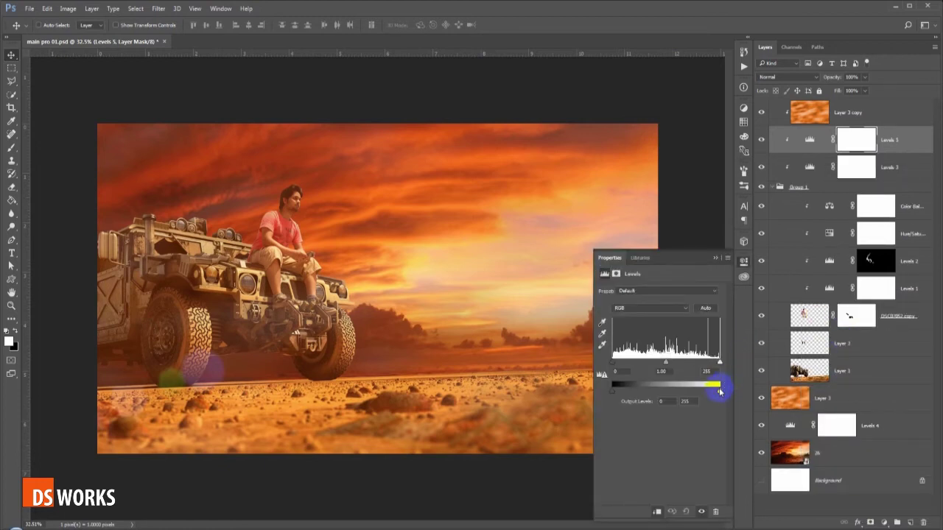
drag(720, 394, 684, 393)
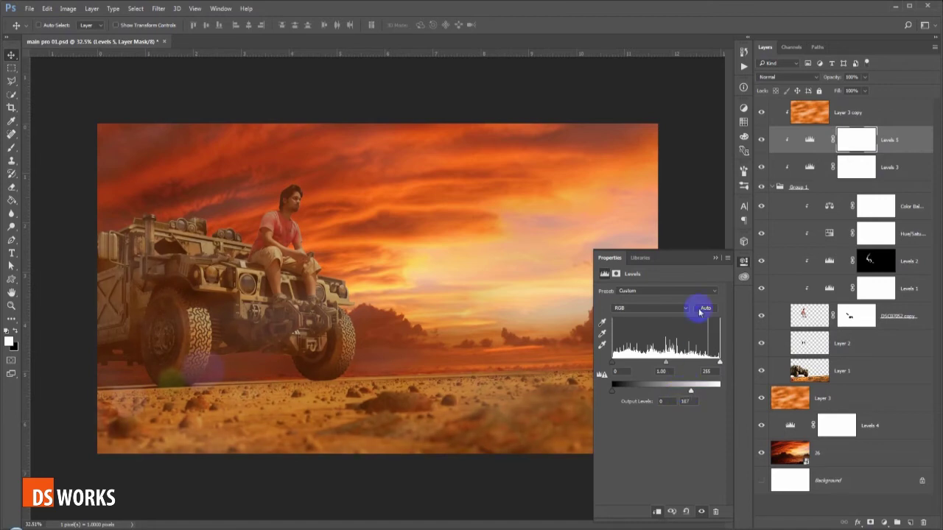
click(714, 258)
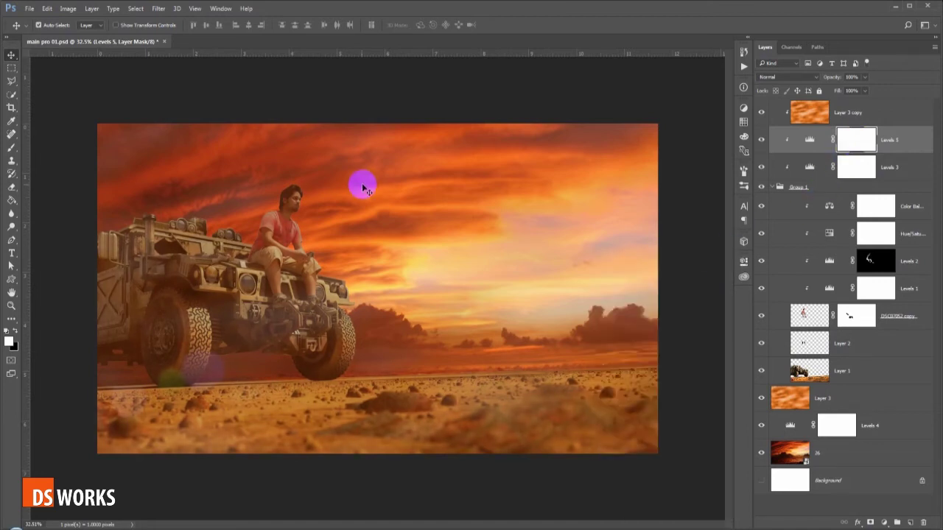
key(ctrl+i)
Set the tool opacity to 20% for soft mask painting.
key(e)
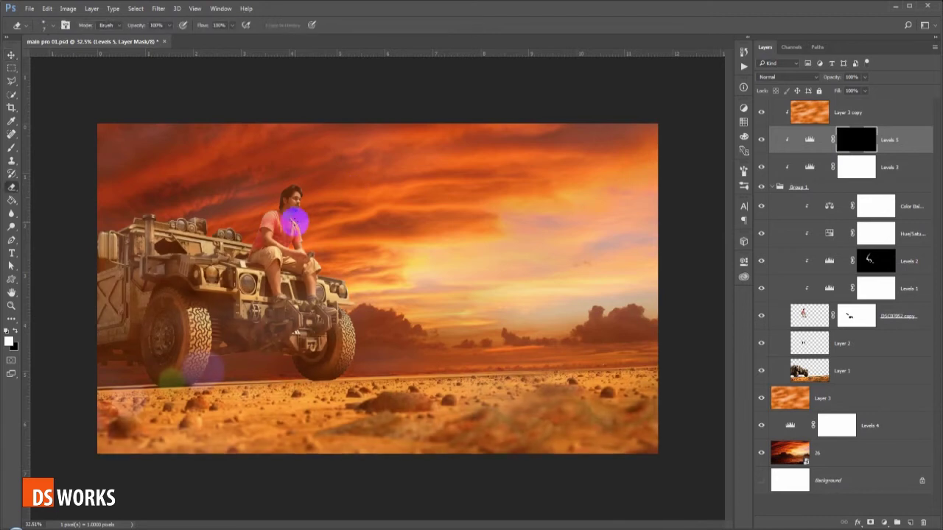
right_click(294, 221)
click(114, 26)
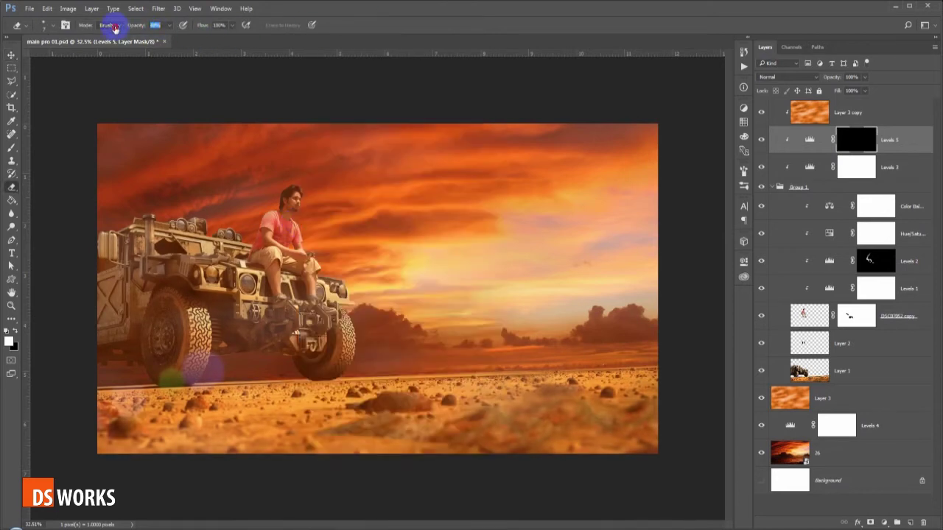
text(20)
key(Return)
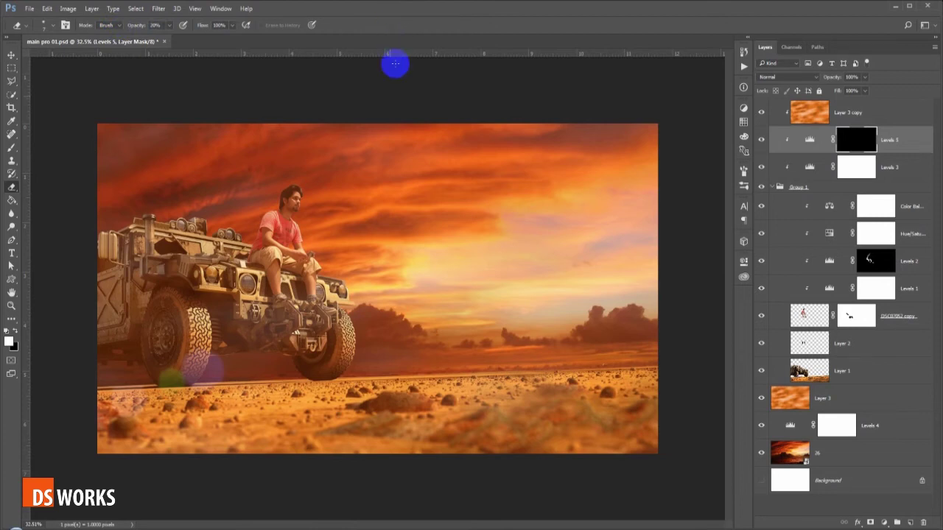
click(370, 150)
drag(371, 149, 280, 169)
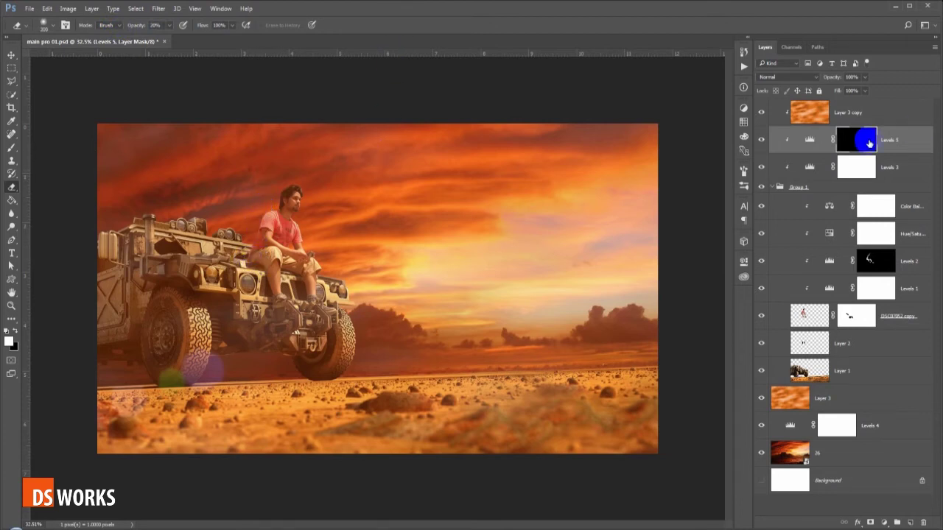
Paint white on the Levels 5 mask over the man's legs, the Hummer's left side and foreground ground.
click(11, 147)
mouse_move(263, 252)
mouse_down()
mouse_move(295, 262)
mouse_move(315, 310)
mouse_up()
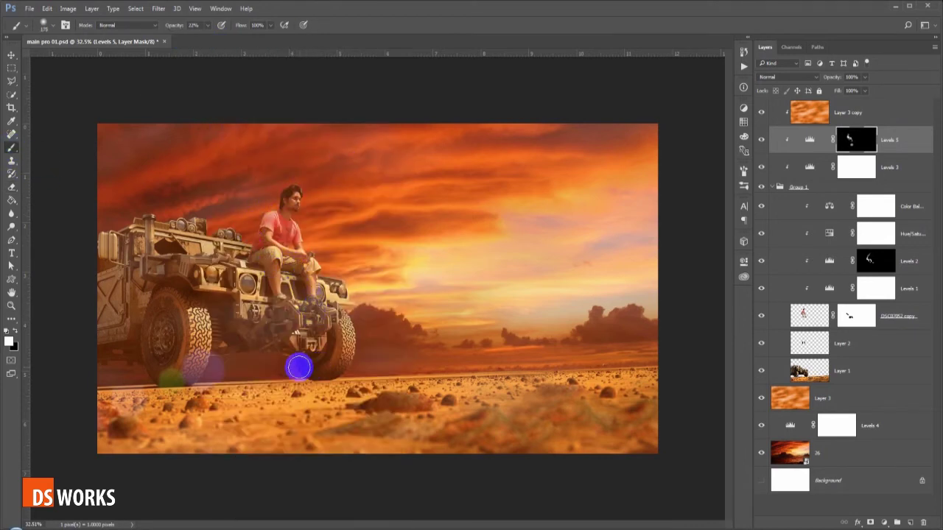
drag(137, 335, 195, 228)
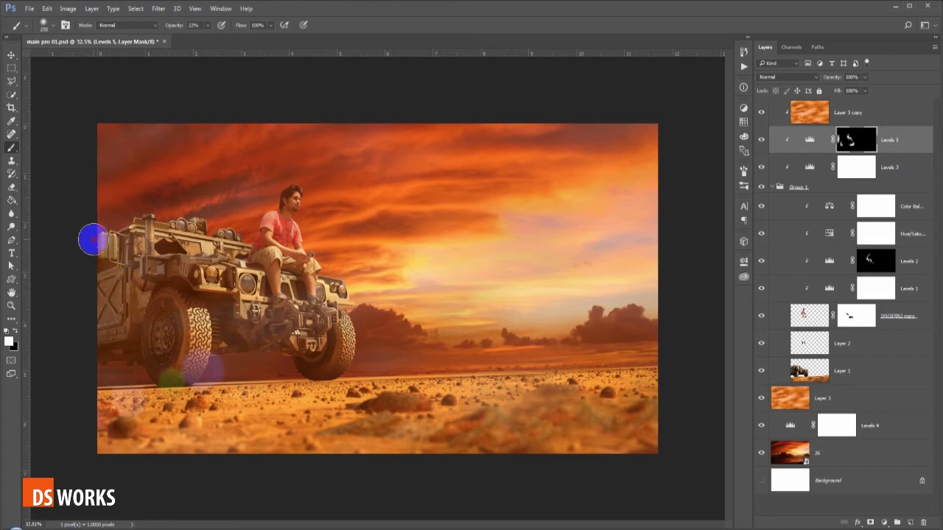
key(bracketleft)
key(bracketleft)
key(bracketleft)
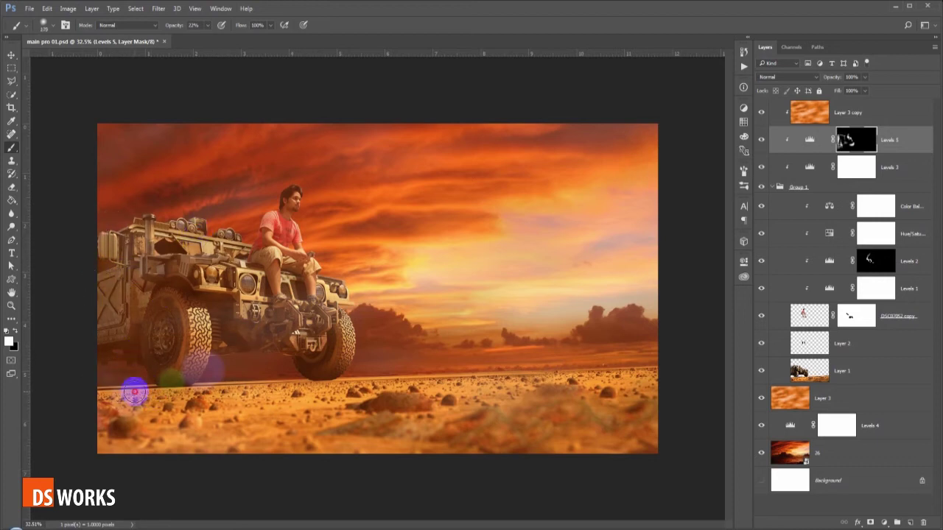
key(bracketright)
key(bracketright)
key(bracketright)
drag(250, 372, 280, 384)
key(bracketright)
key(bracketright)
key(bracketright)
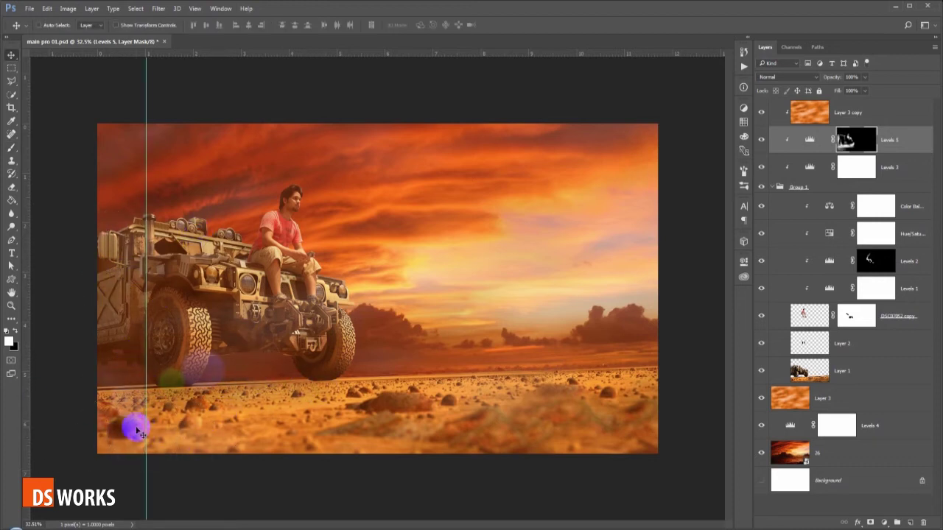
drag(635, 432, 627, 295)
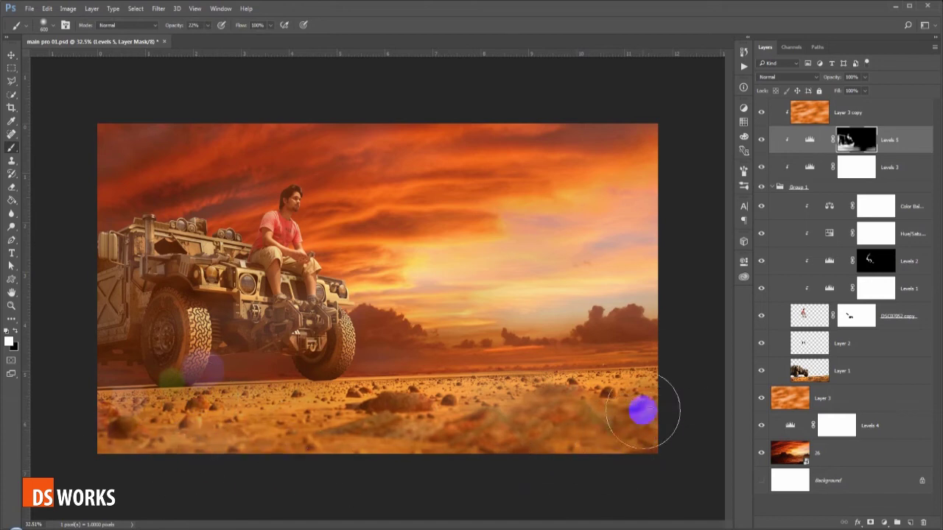
key(v)
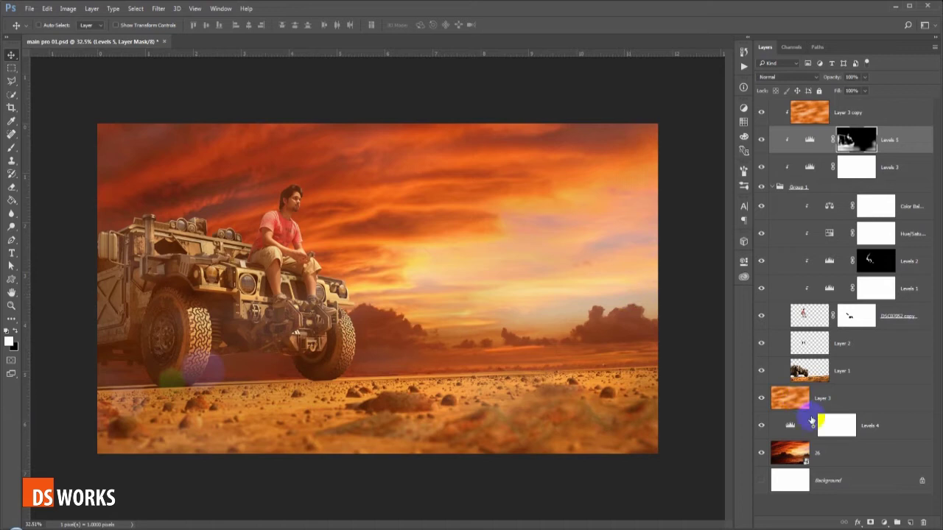
click(836, 452)
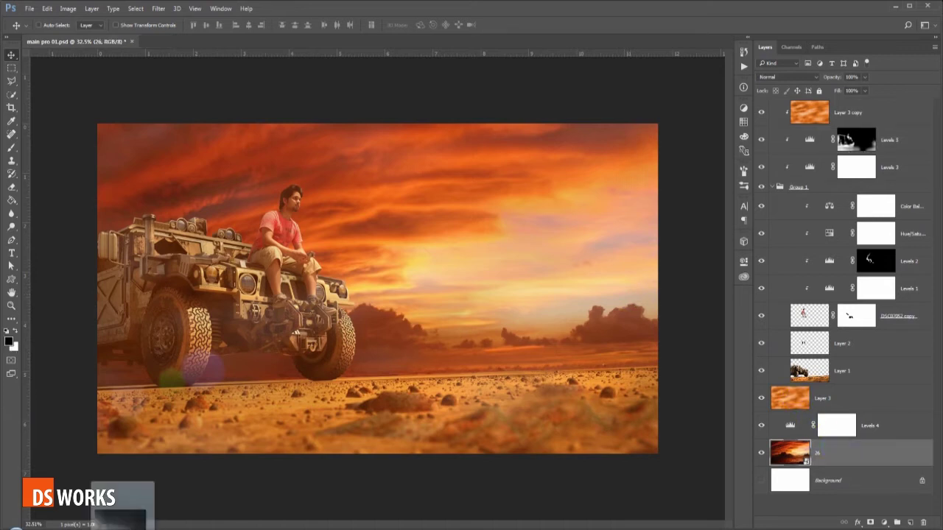
Place smokes a0 (1) above layer 26, move it to the top and stretch it over the canvas.
drag(211, 375, 239, 364)
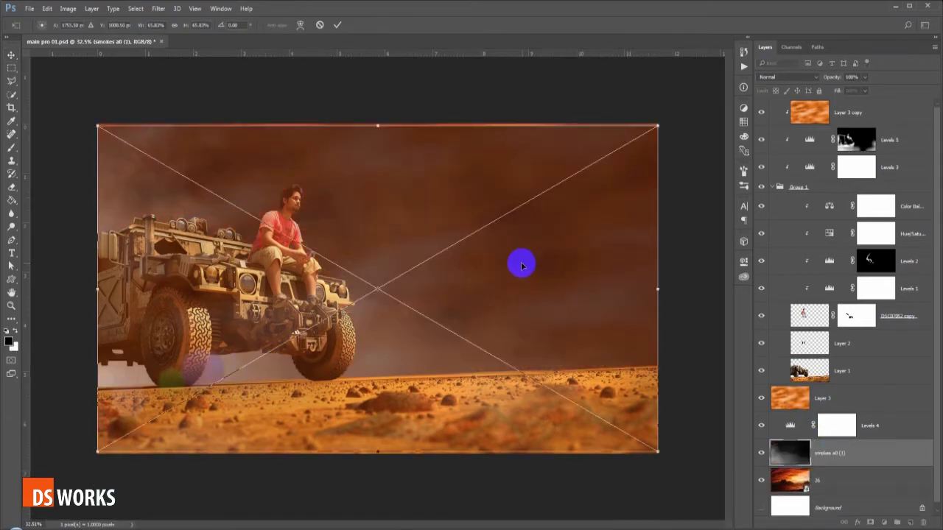
key(Return)
drag(868, 453, 874, 112)
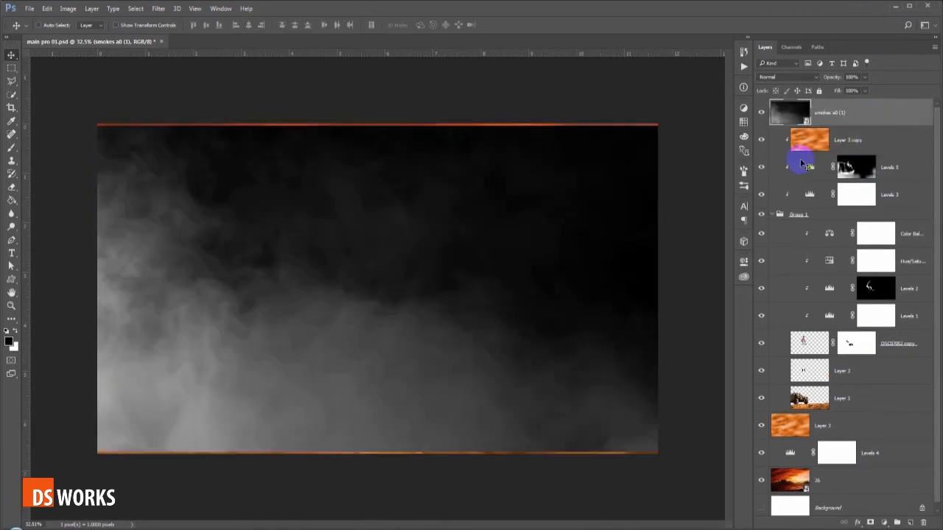
key(ctrl+t)
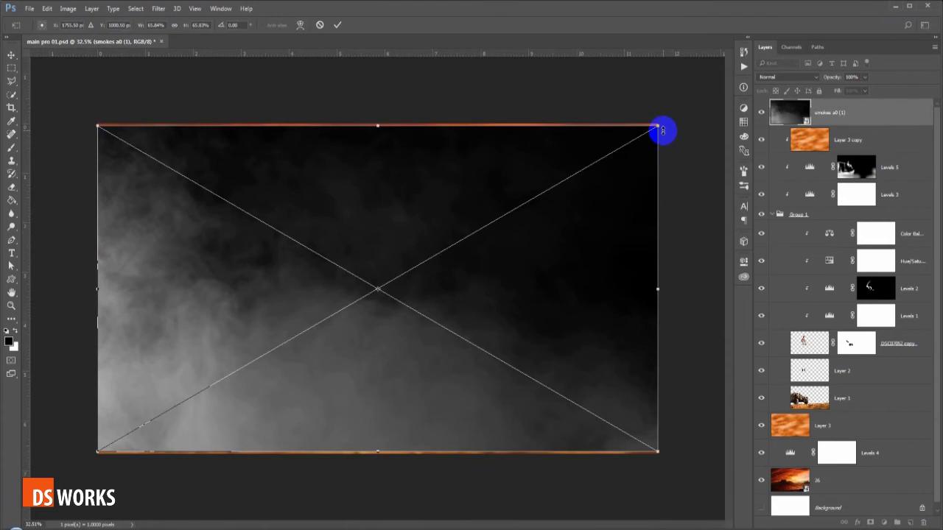
drag(657, 127, 673, 116)
double_click(634, 190)
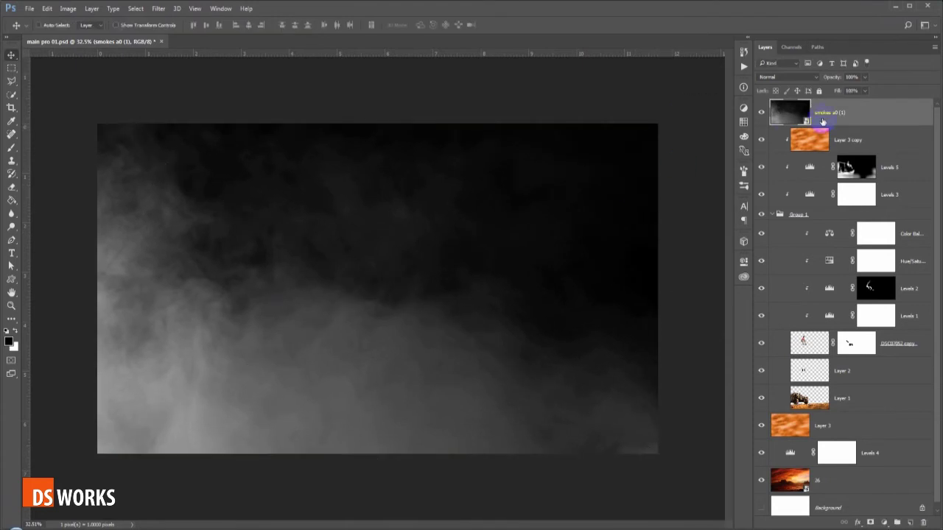
right_click(833, 118)
Rasterize the smoke layer, set it to Screen blending, then bring up Hue/Saturation.
click(617, 293)
click(803, 77)
click(796, 147)
right_click(851, 116)
key(ctrl+l)
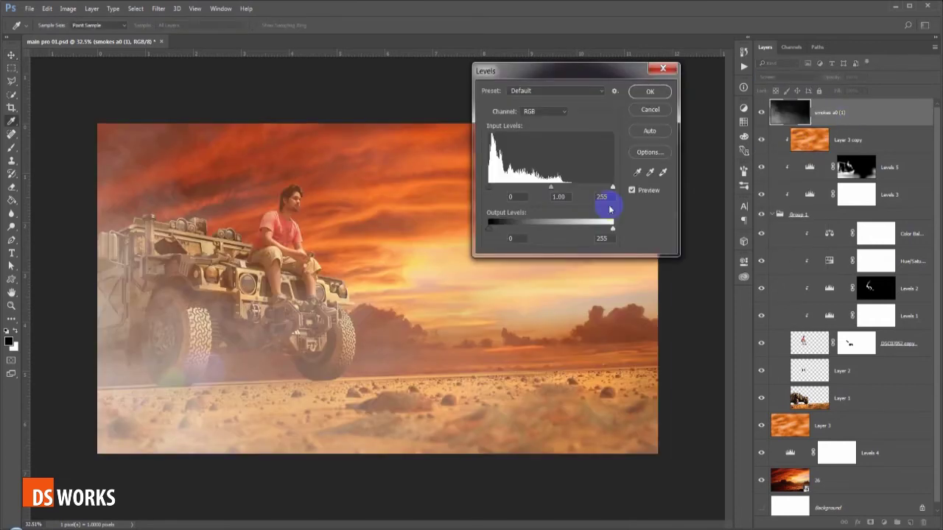
click(649, 109)
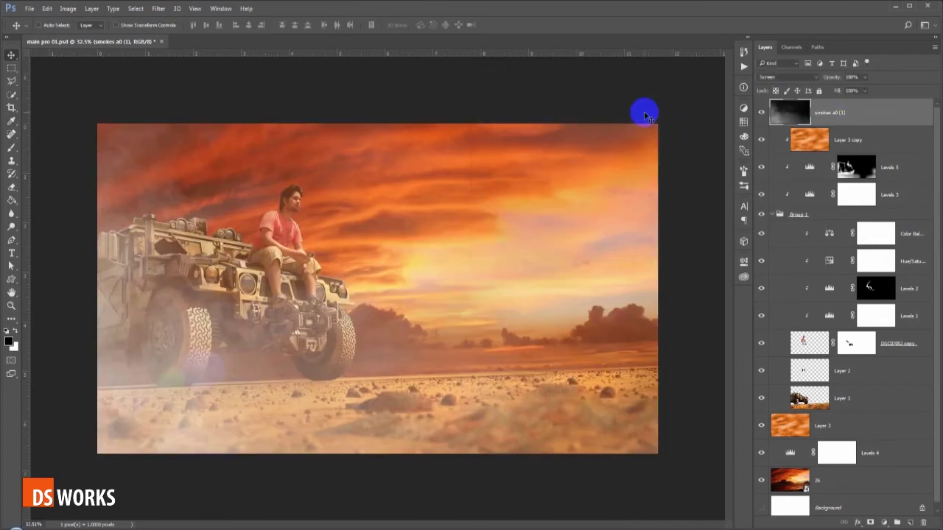
key(ctrl+u)
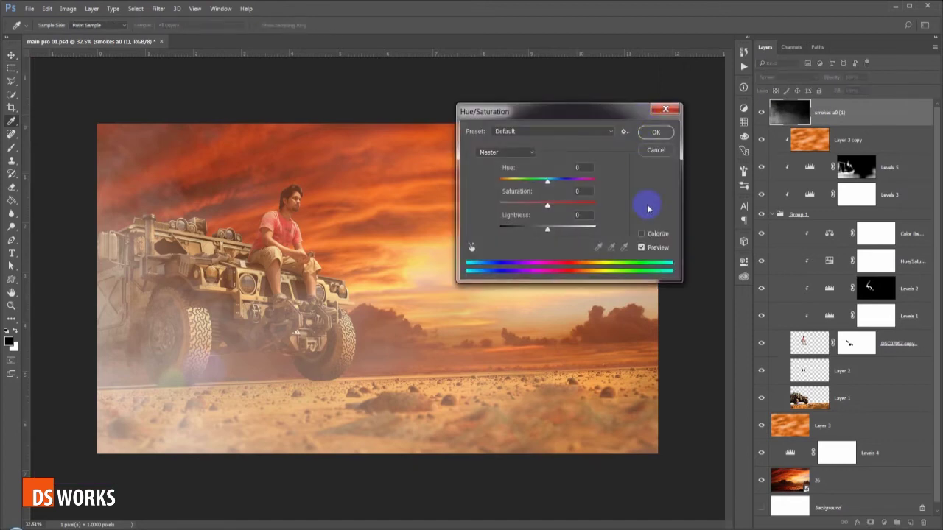
Colorize the smoke orange-red with hue about 15, saturation 92 and lightness −48.
click(640, 234)
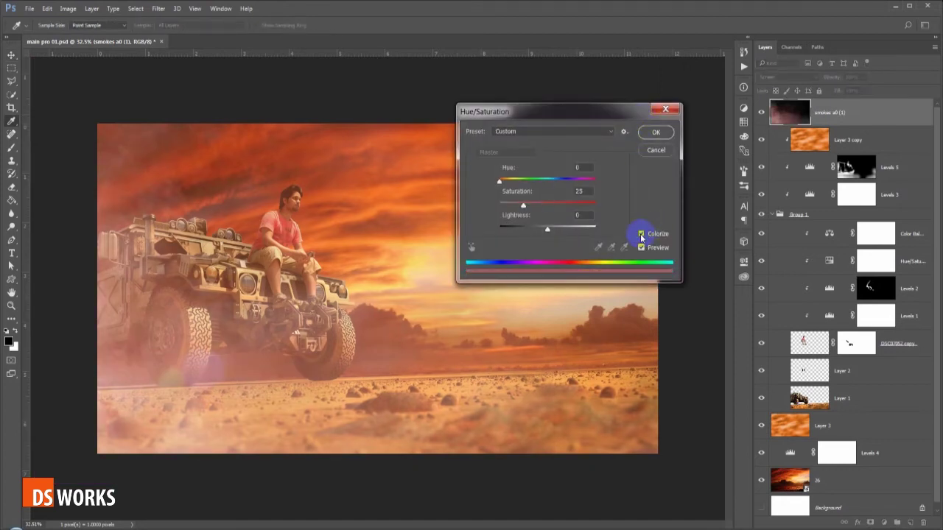
drag(523, 205, 559, 205)
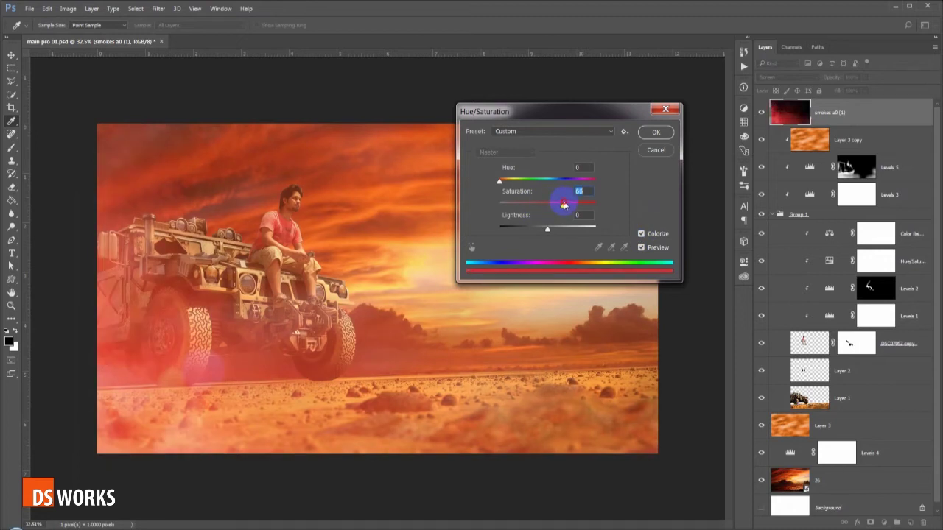
drag(503, 185, 501, 184)
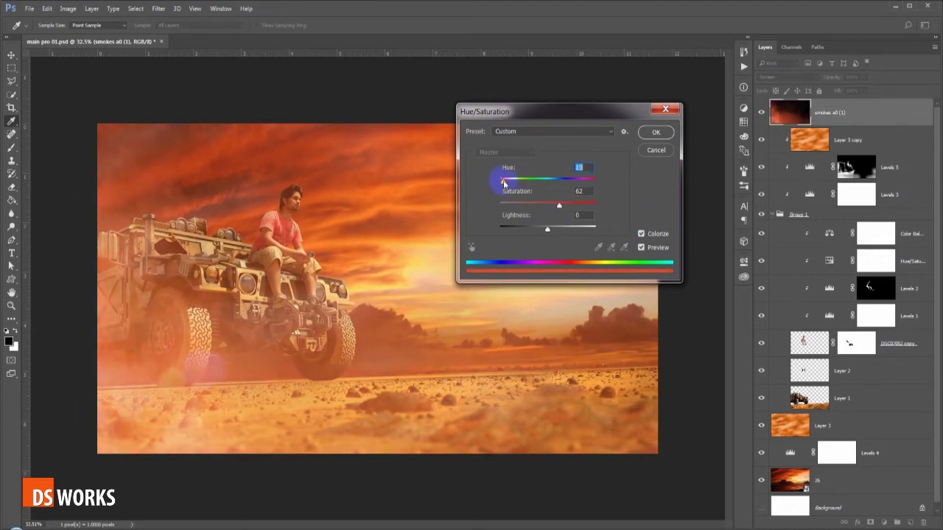
click(554, 231)
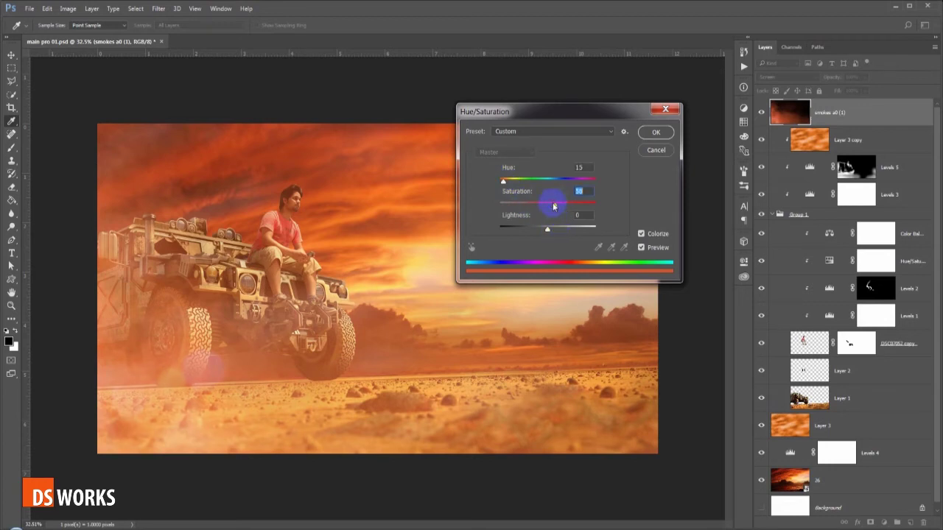
click(547, 229)
drag(544, 232, 522, 229)
click(550, 205)
mouse_move(538, 205)
mouse_down()
mouse_move(515, 205)
mouse_move(587, 206)
mouse_up()
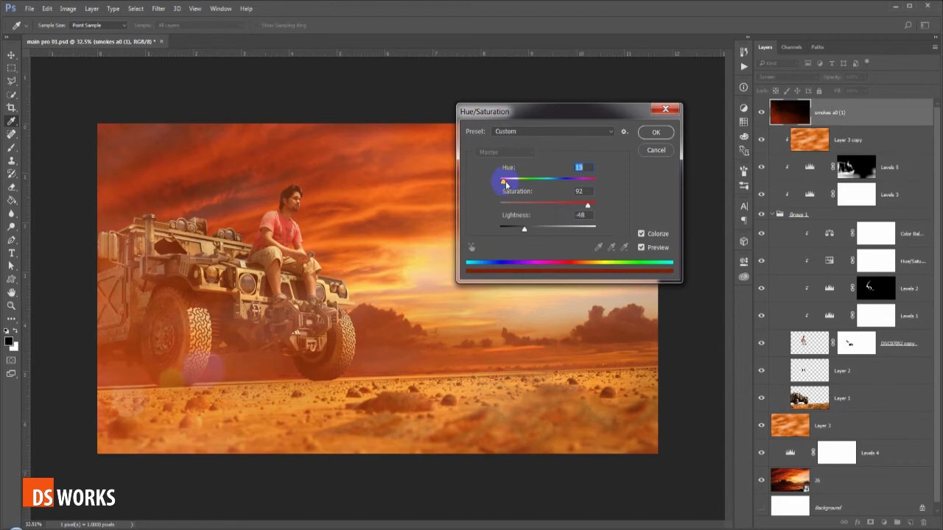
click(655, 133)
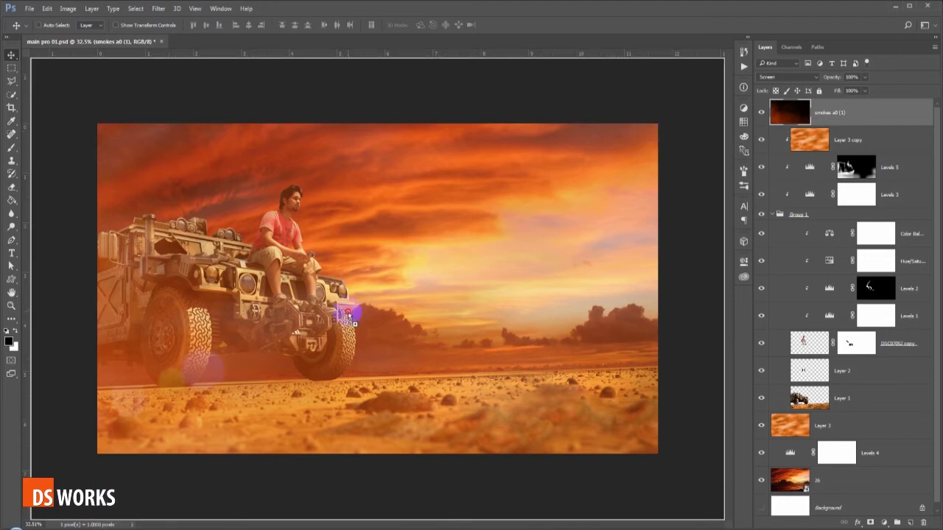
Place smokes a0 (29), enlarge it, flip it horizontally, then reposition and slightly rotate it.
drag(229, 458, 343, 315)
drag(658, 126, 769, 83)
drag(552, 204, 449, 213)
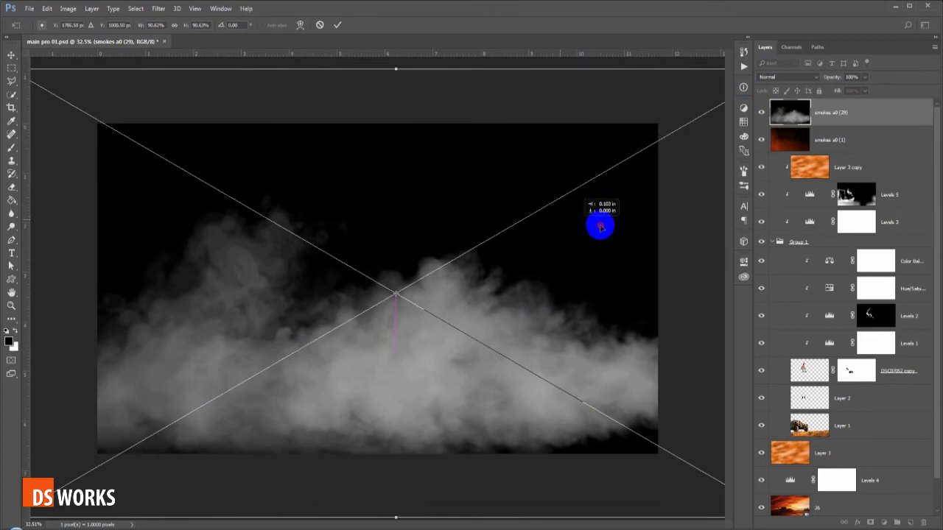
right_click(450, 214)
click(479, 364)
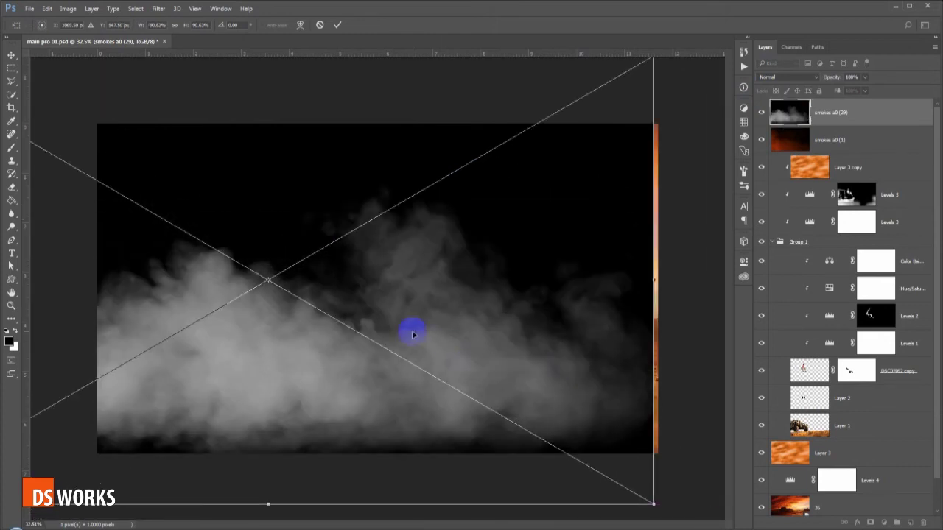
drag(398, 325, 583, 324)
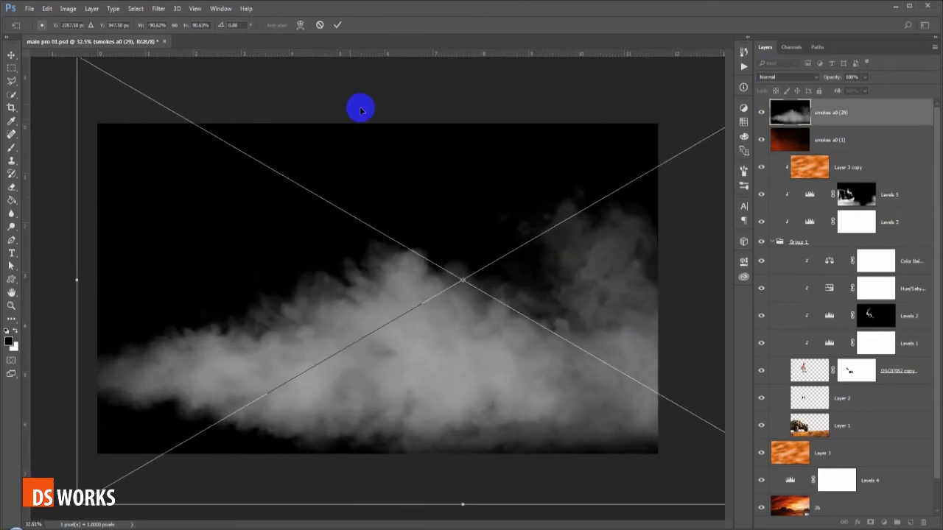
drag(67, 185, 66, 198)
mouse_move(362, 253)
mouse_down()
mouse_move(440, 252)
mouse_move(438, 242)
mouse_up()
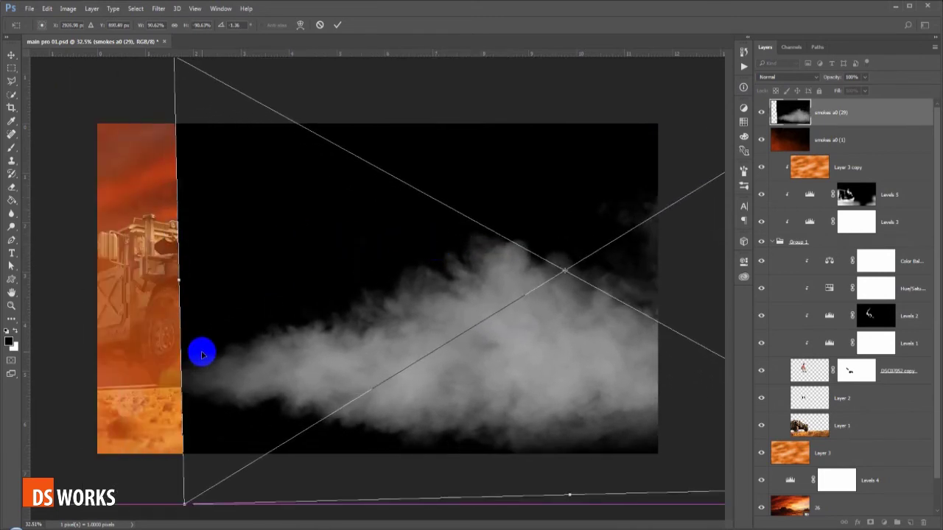
drag(113, 381, 116, 372)
double_click(303, 326)
Rasterize the new smoke layer and set its blend mode to Screen.
right_click(821, 119)
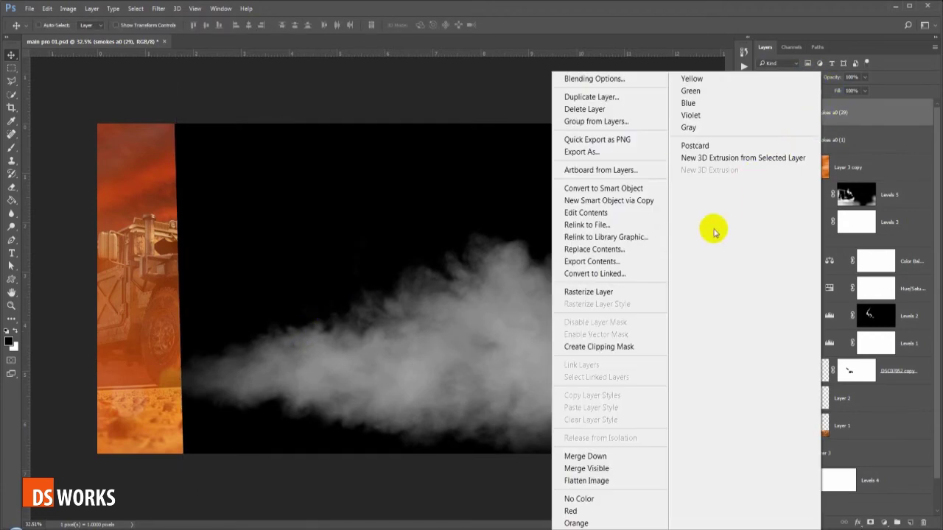
click(619, 292)
click(777, 76)
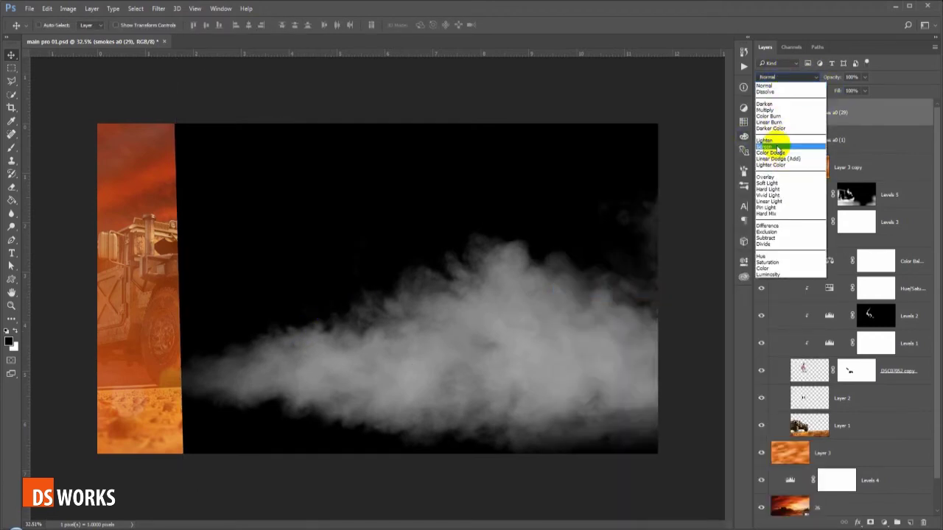
click(777, 146)
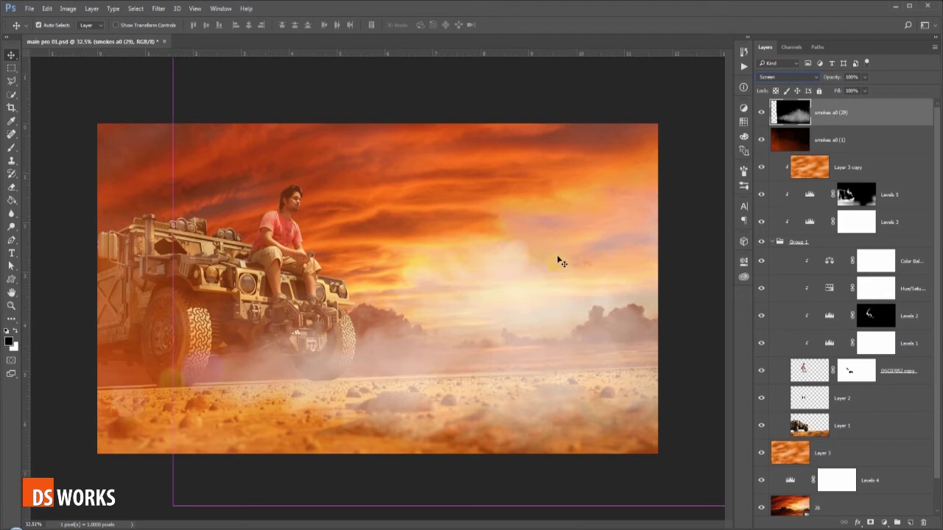
Colorize the smoke layer orange with Hue 13 and Lightness -35, then compare it on and off.
key(ctrl+u)
click(640, 233)
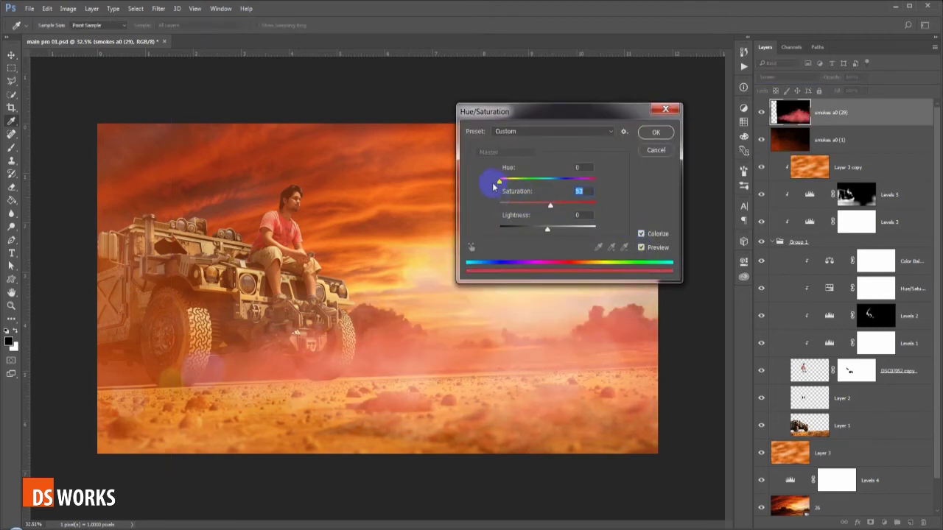
drag(500, 181, 505, 182)
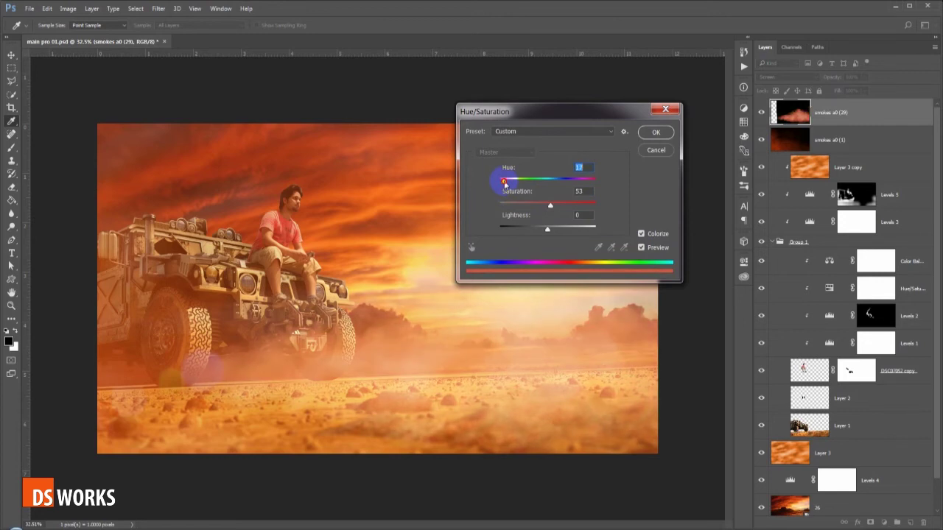
drag(548, 229, 532, 231)
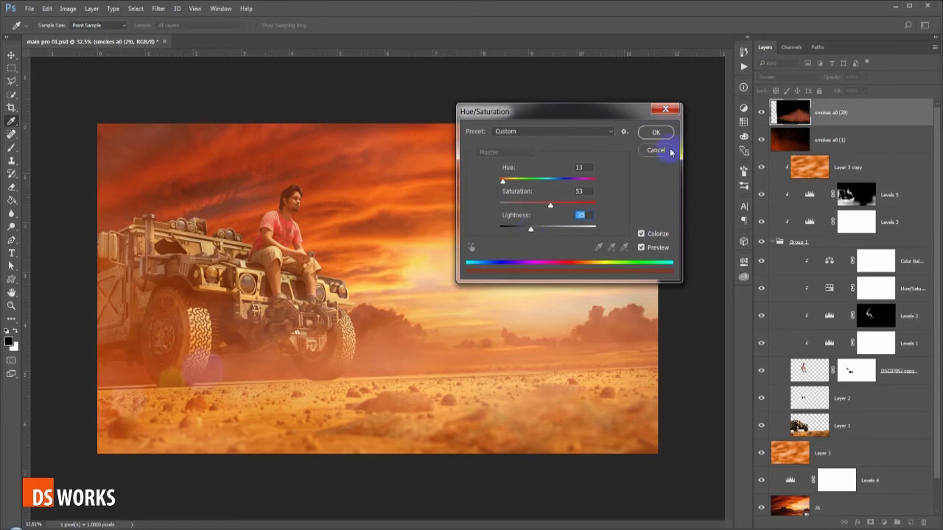
click(656, 133)
click(761, 111)
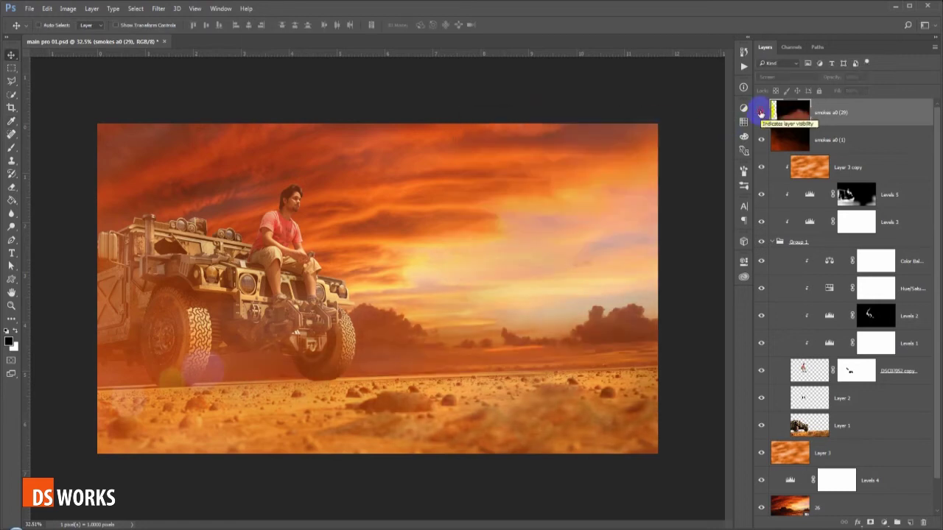
click(761, 113)
Raise the smoke's Levels black point to 66 and cut its saturation by -42.
key(ctrl+l)
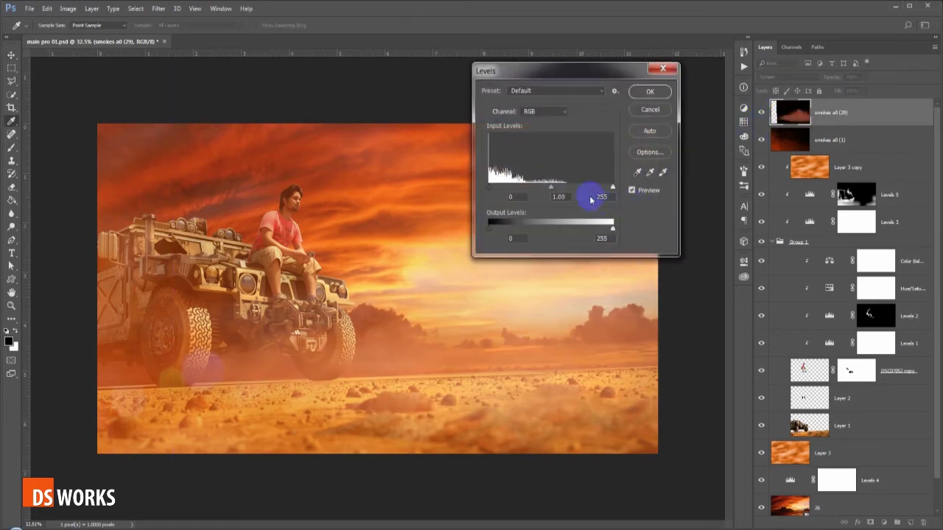
drag(488, 187, 528, 185)
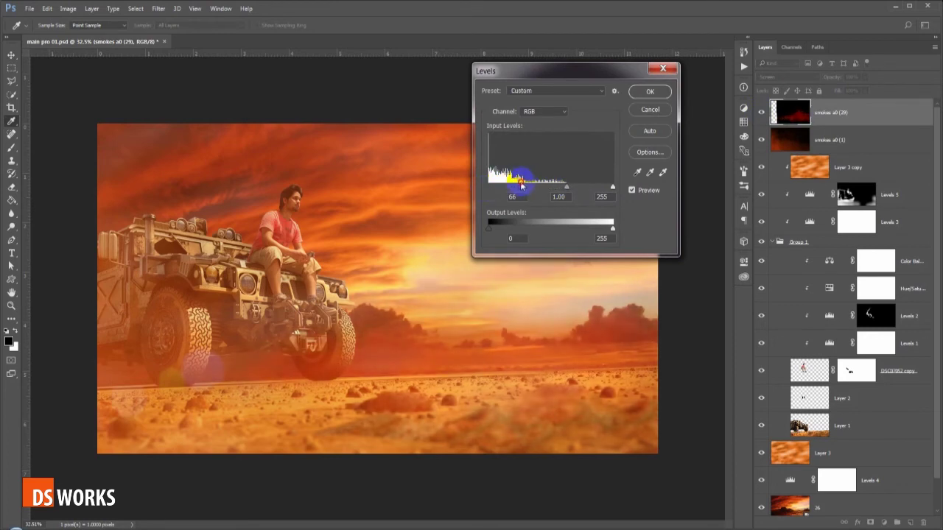
key(Return)
key(ctrl+u)
click(528, 208)
key(Return)
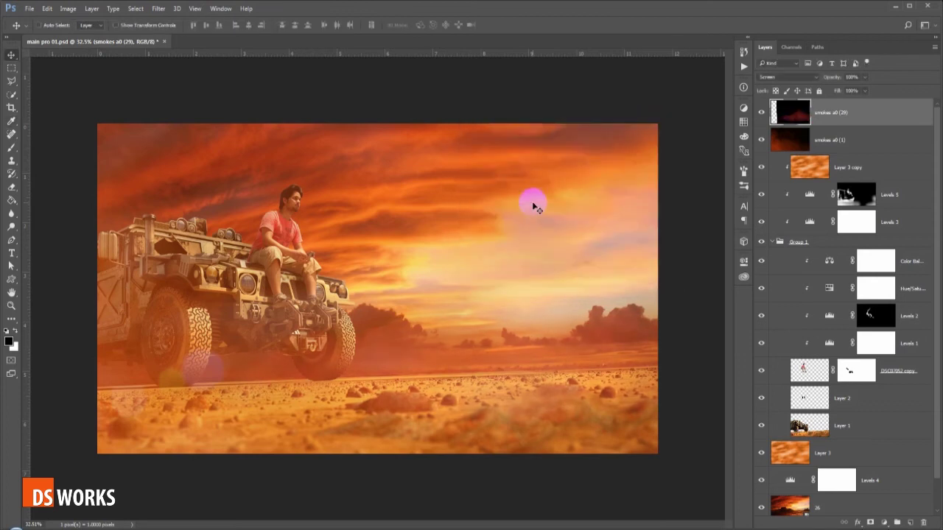
Place the particle image and scale it to cover the whole scene.
drag(534, 207, 267, 337)
mouse_move(662, 124)
mouse_down()
mouse_move(671, 118)
mouse_move(650, 141)
mouse_up()
key(Return)
drag(533, 200, 560, 195)
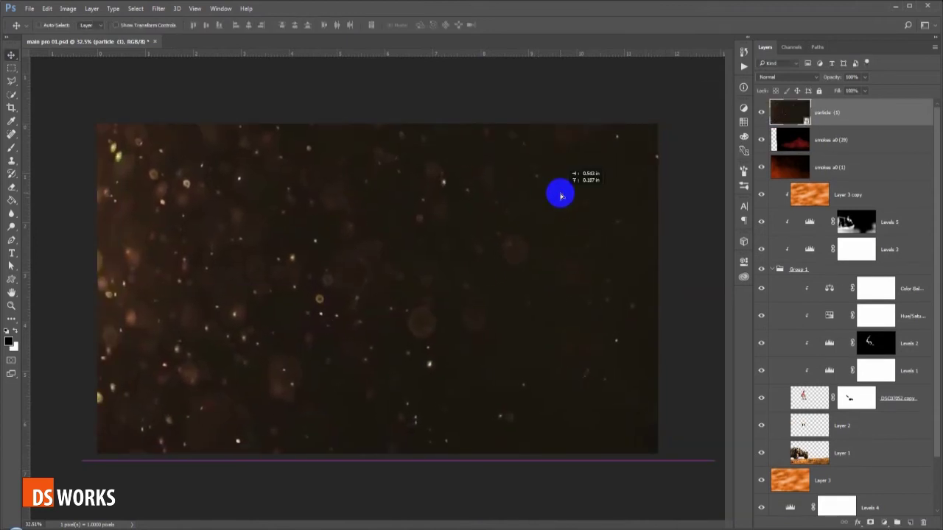
Set the particle layer to Screen, rasterize it, and darken its Levels midtones to 0.42.
click(787, 77)
click(785, 145)
click(523, 212)
right_click(551, 207)
click(661, 293)
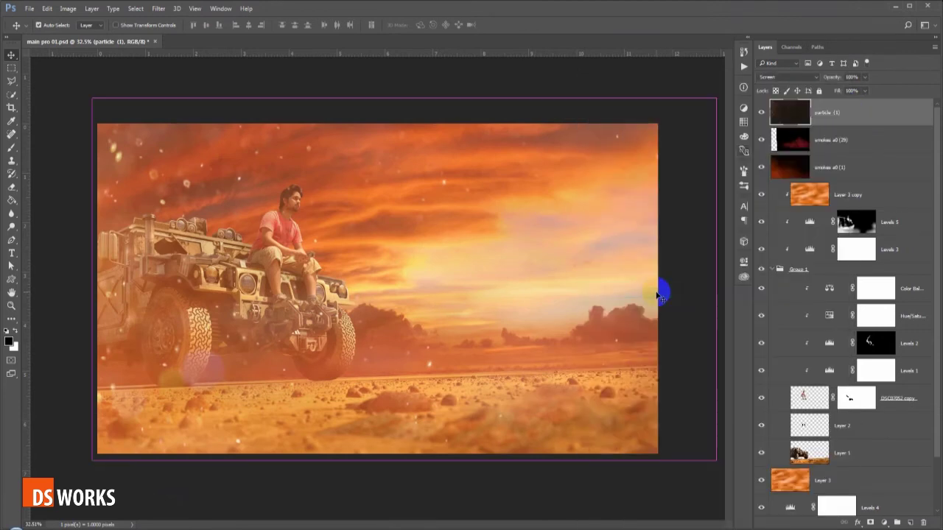
key(ctrl+l)
drag(560, 187, 582, 187)
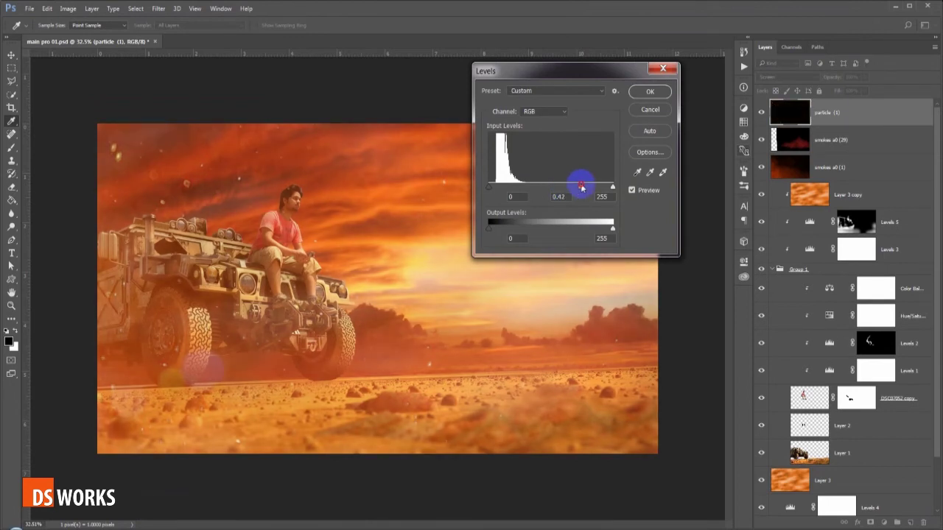
key(Return)
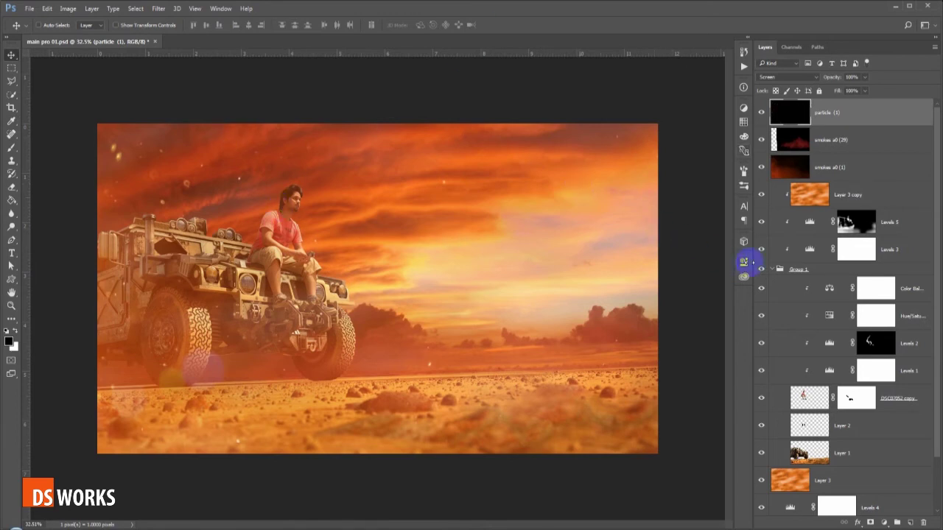
Collapse Group 1 and frame the jeep in the view.
click(771, 271)
click(772, 271)
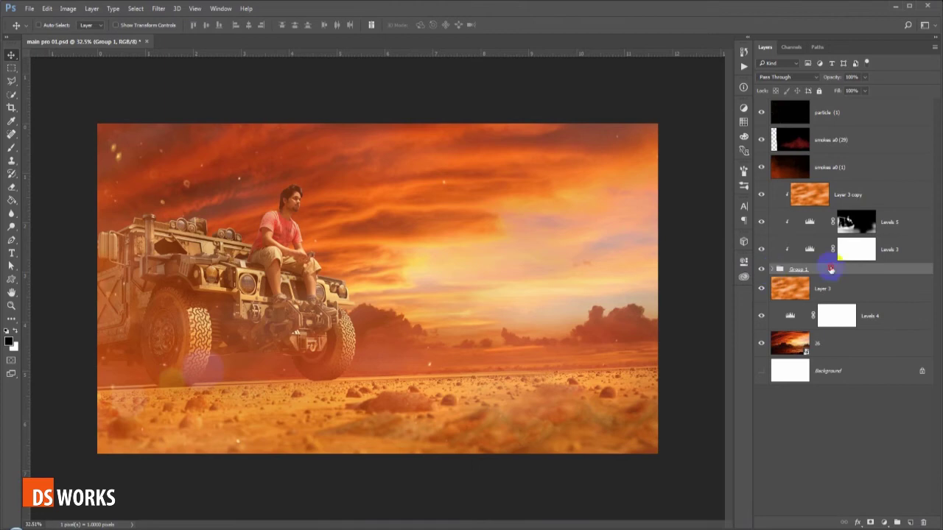
scroll(207, 215, up, 3)
drag(206, 218, 312, 221)
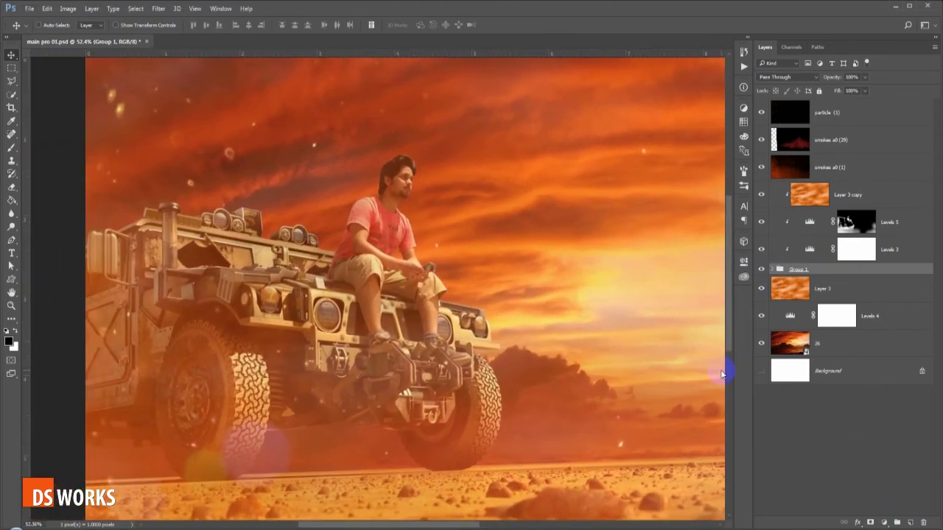
Add a colorized Hue/Saturation 2 layer with hue 15 and saturation 100.
click(890, 522)
click(847, 386)
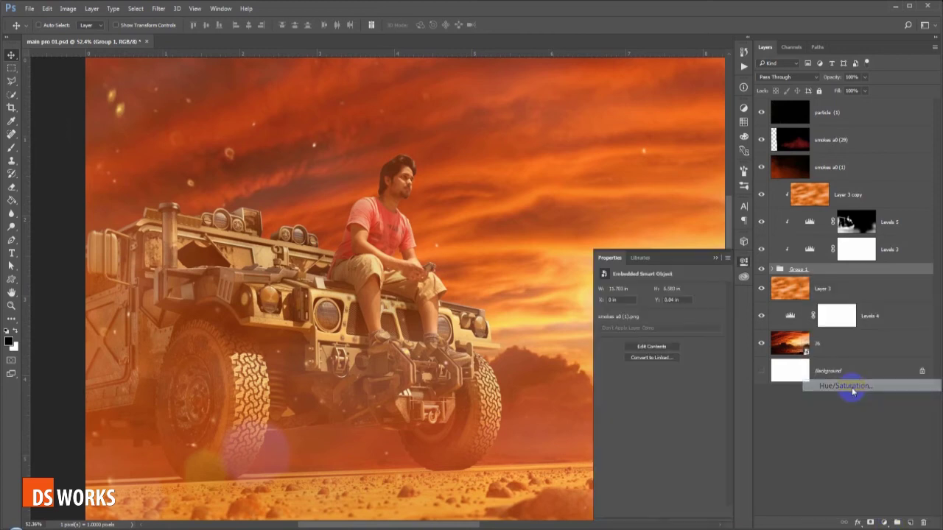
click(643, 378)
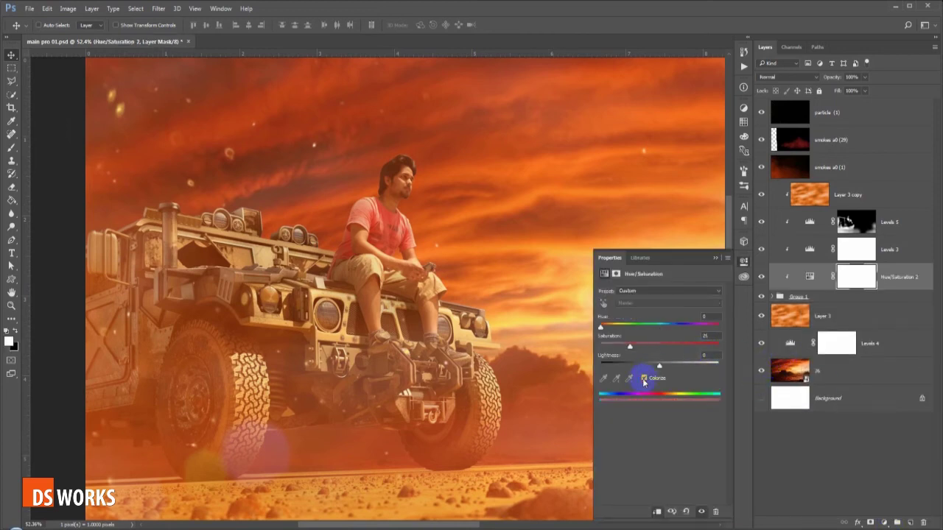
drag(662, 353, 694, 348)
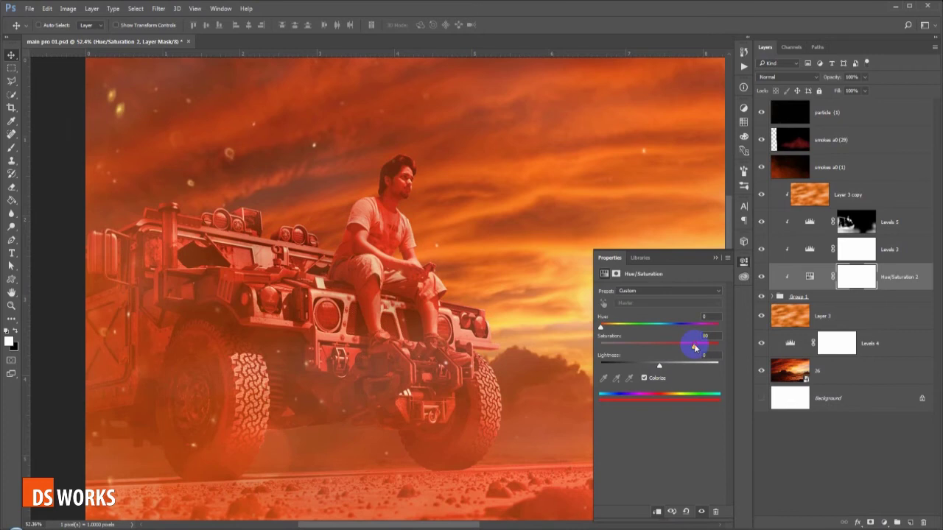
drag(601, 327, 607, 327)
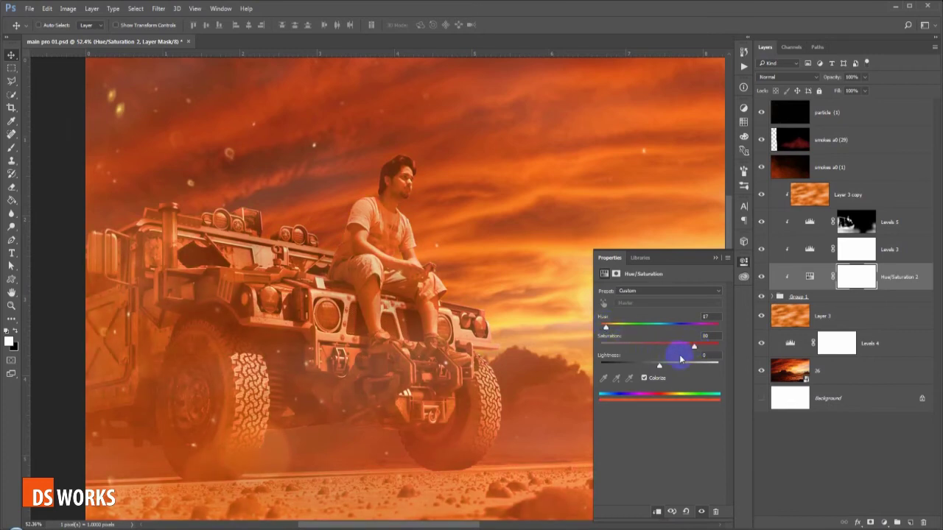
drag(660, 365, 665, 367)
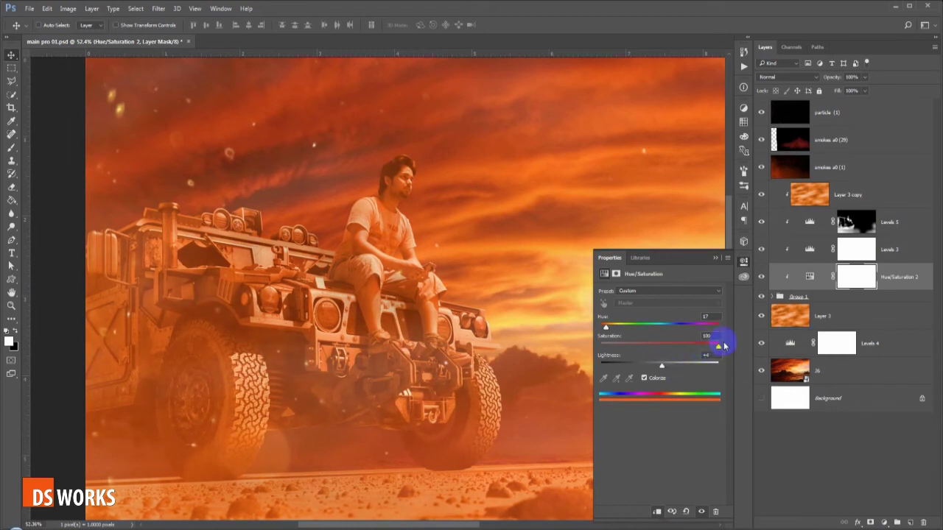
Set the tint's lightness to -10 and invert its mask to black.
click(662, 367)
drag(661, 366, 652, 367)
click(606, 328)
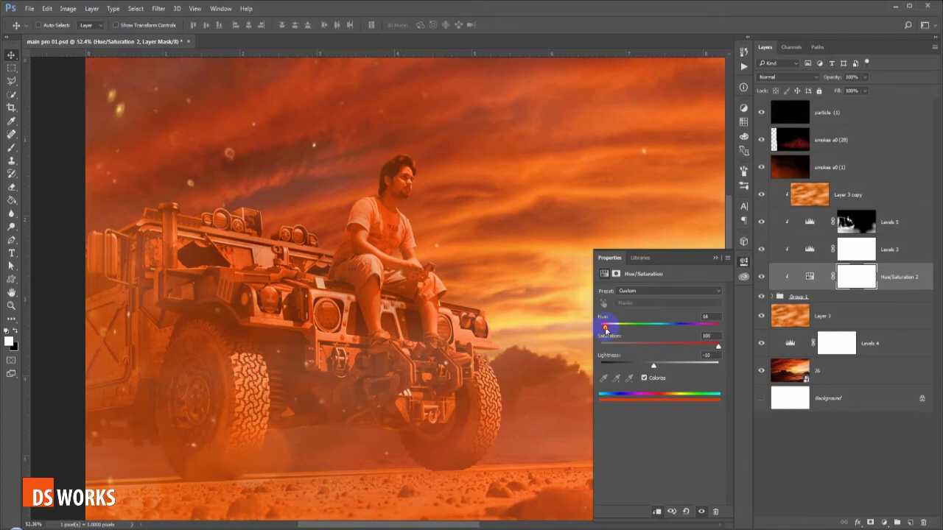
click(714, 259)
click(856, 277)
key(ctrl+i)
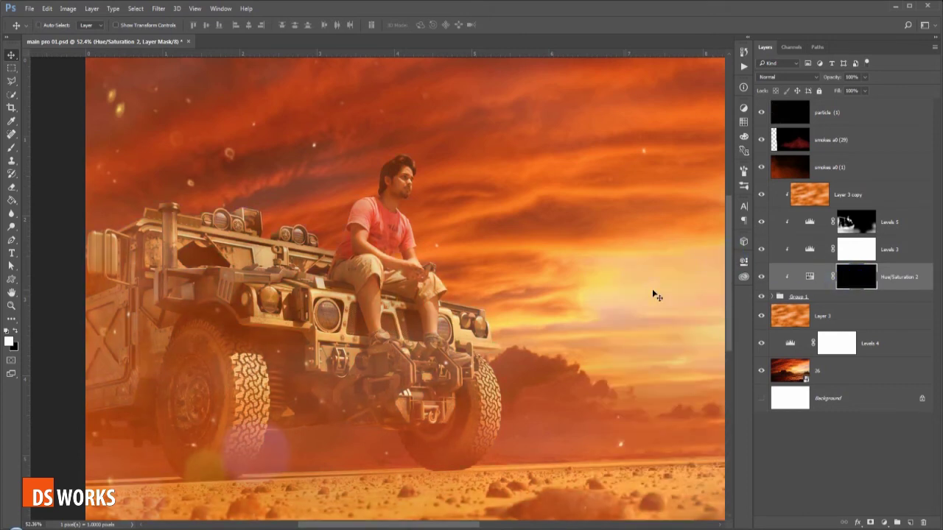
Paint white on the mask with a 200 px brush over the man and the jeep's front and side.
scroll(433, 263, down, 1)
drag(433, 263, 422, 289)
key(b)
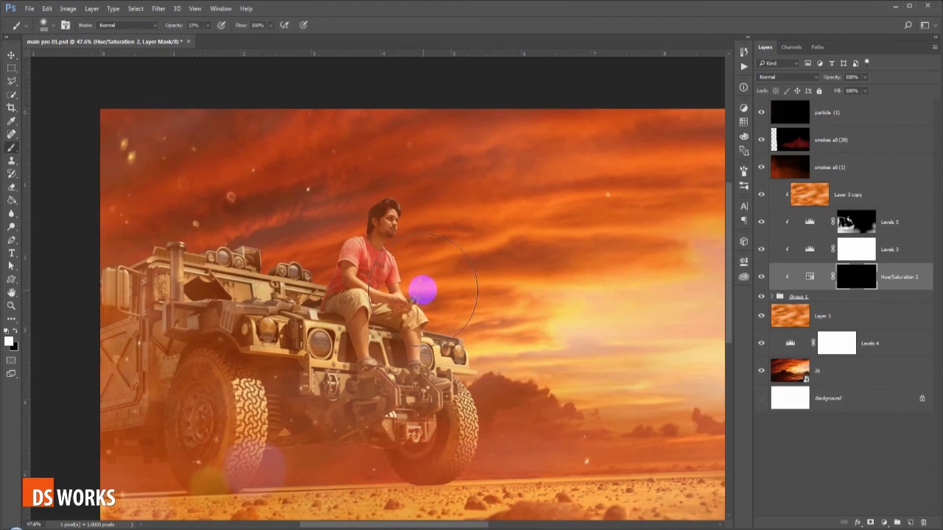
key(bracketright)
key(bracketleft)
key(bracketleft)
key(bracketleft)
key(bracketleft)
key(bracketleft)
key(bracketleft)
mouse_move(362, 193)
mouse_down()
mouse_move(325, 260)
mouse_move(457, 328)
mouse_move(126, 268)
mouse_up()
Paint black around the man's head to remove the tint there, then zoom out.
key(bracketleft)
mouse_move(339, 364)
mouse_down()
mouse_move(415, 411)
mouse_move(128, 325)
mouse_up()
key(x)
key(bracketright)
mouse_move(459, 421)
mouse_down()
mouse_move(356, 204)
mouse_move(410, 232)
mouse_move(390, 206)
mouse_move(343, 259)
mouse_move(391, 267)
mouse_move(405, 257)
mouse_move(392, 270)
mouse_move(449, 257)
mouse_up()
key(bracketleft)
key(bracketleft)
key(bracketleft)
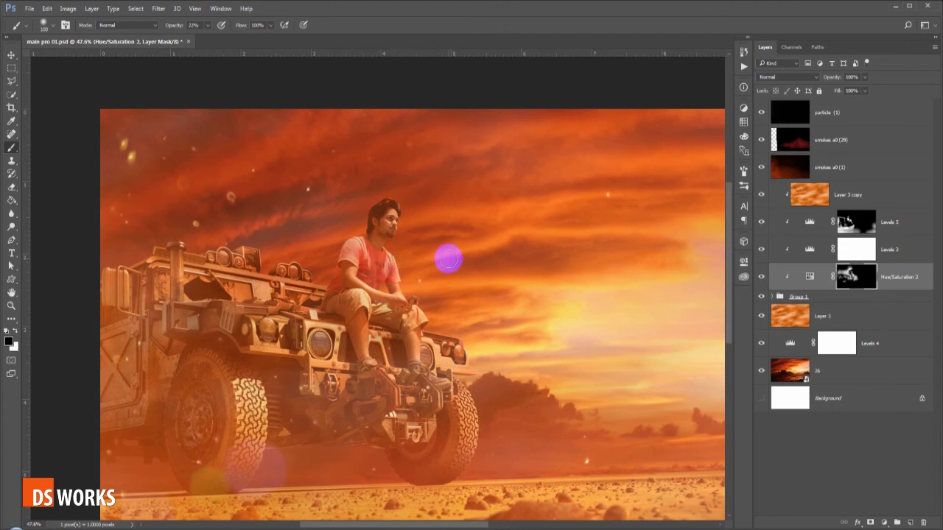
scroll(447, 265, down, 2)
scroll(447, 265, down, 1)
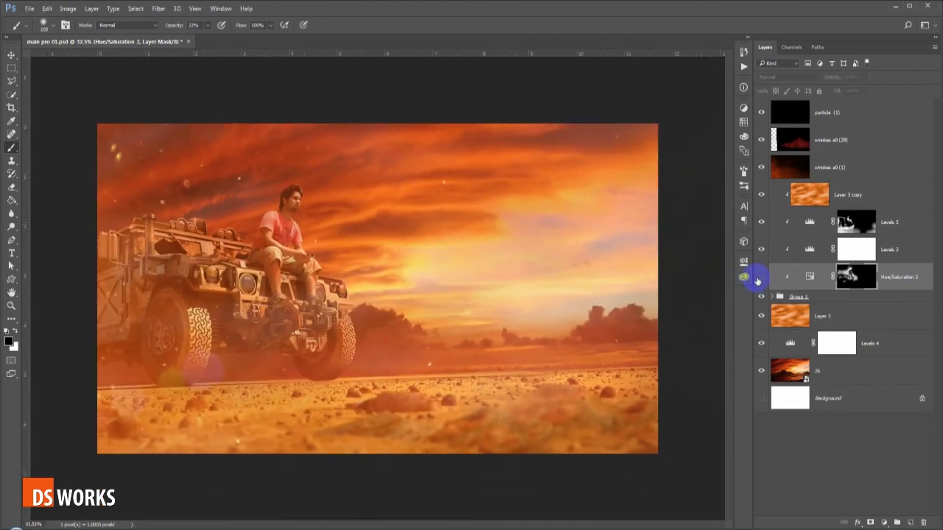
click(759, 279)
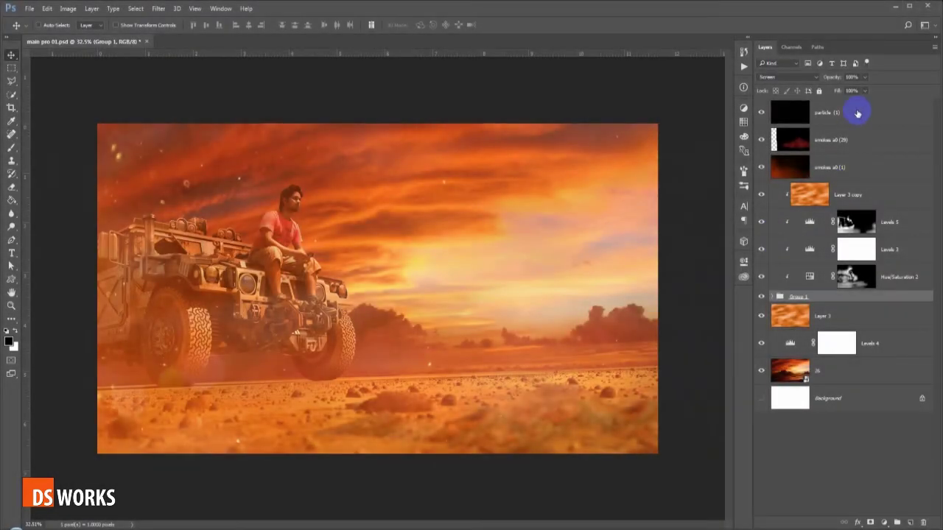
Add a monochrome Channel Mixer above particle (1), raising Red and lowering Blue and Constant.
click(857, 112)
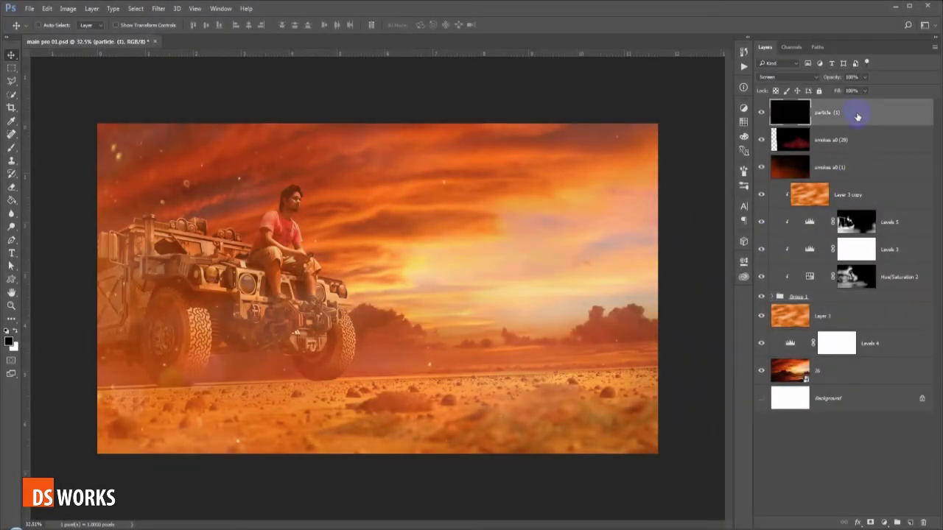
click(886, 523)
click(866, 436)
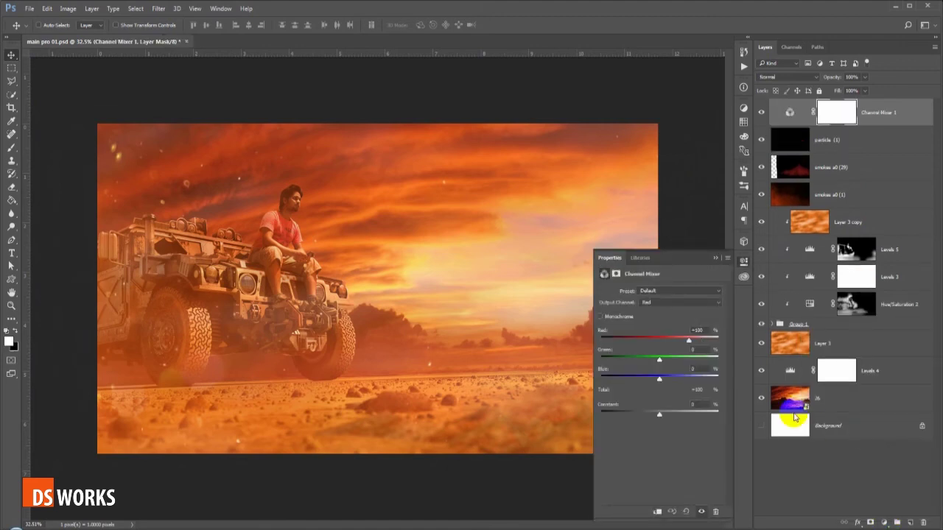
click(601, 317)
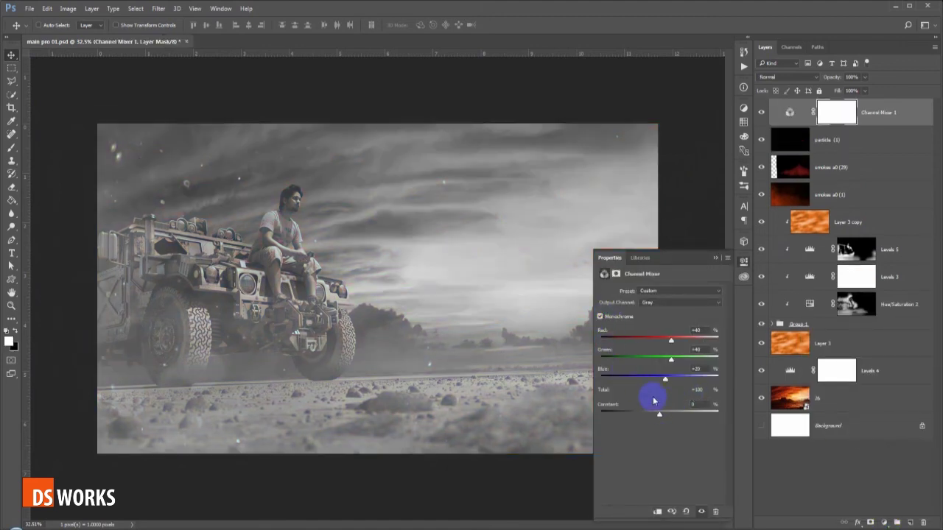
drag(658, 417, 654, 415)
drag(663, 378, 631, 380)
drag(671, 340, 700, 340)
mouse_move(652, 415)
mouse_down()
mouse_move(631, 415)
mouse_move(640, 416)
mouse_up()
click(714, 258)
Set the Channel Mixer layer to Hard Light at 24% opacity.
click(788, 77)
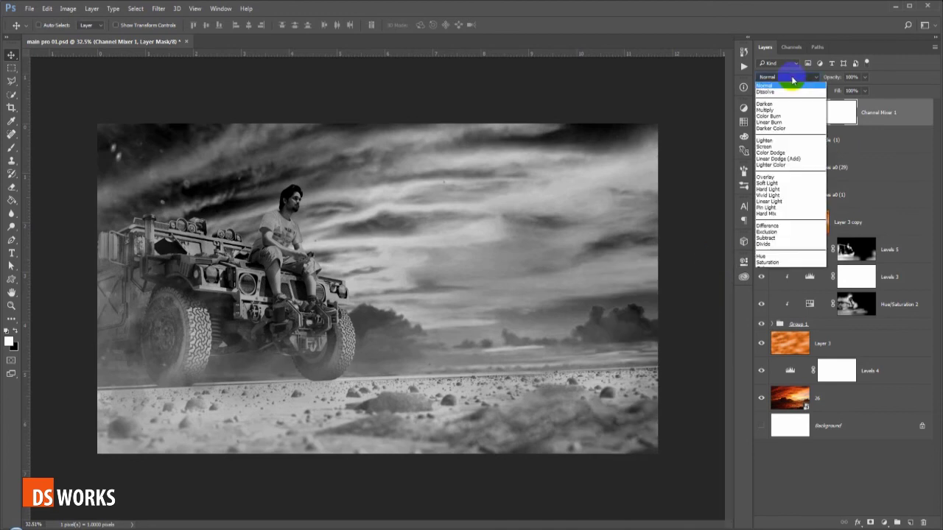
click(797, 191)
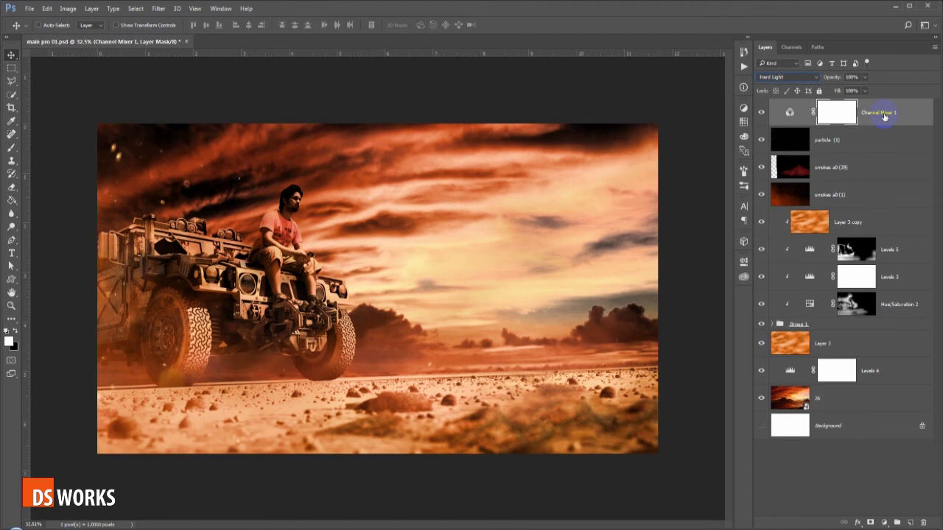
click(790, 112)
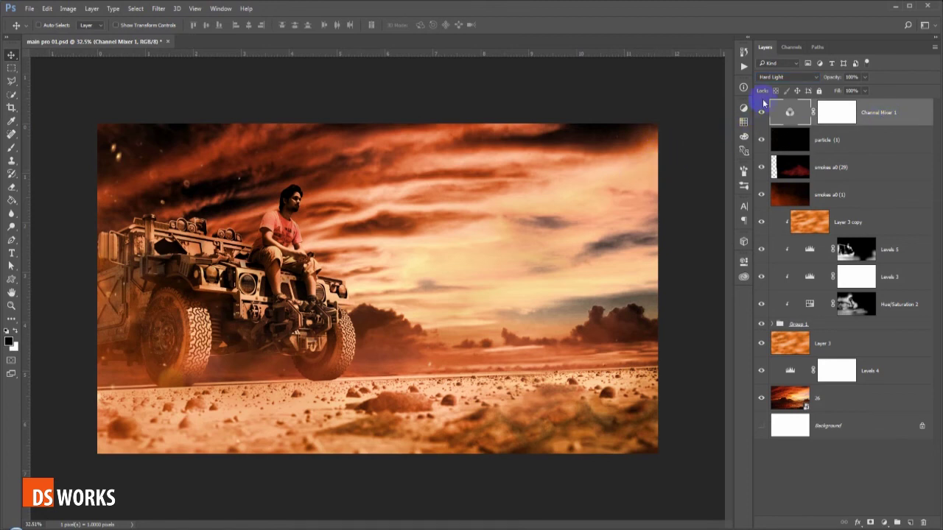
drag(832, 80, 818, 79)
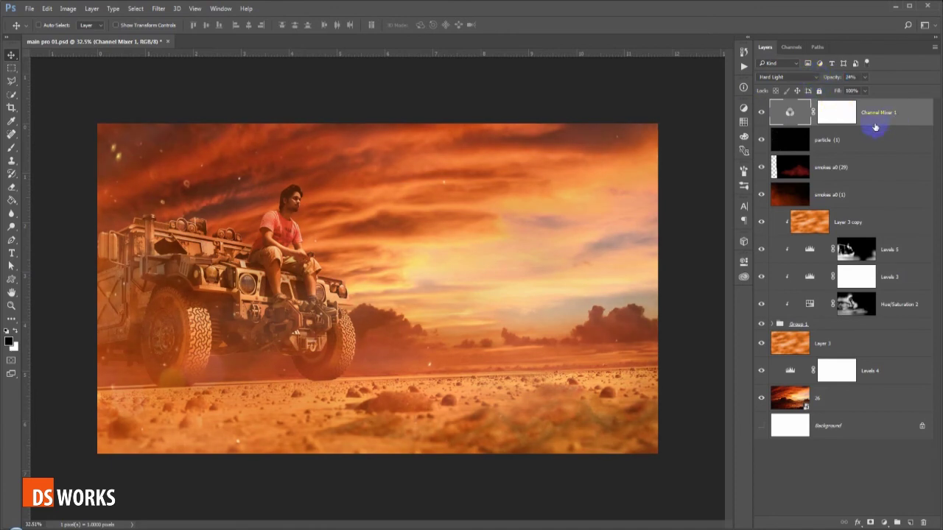
Stamp and duplicate the visible layers, then Camera Raw the copy: Exposure +0.35, Contrast +27, Clarity +26.
key(ctrl+shift+alt+e)
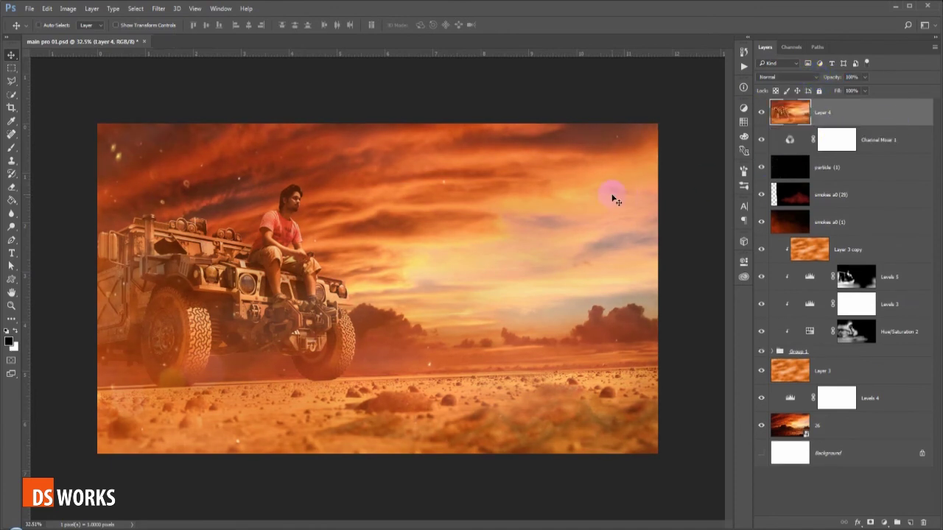
key(ctrl+j)
click(156, 11)
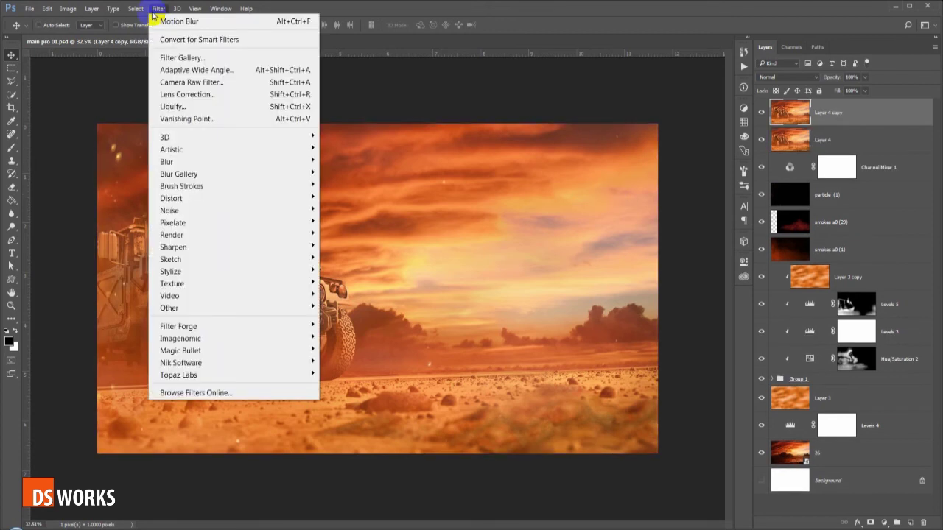
click(163, 83)
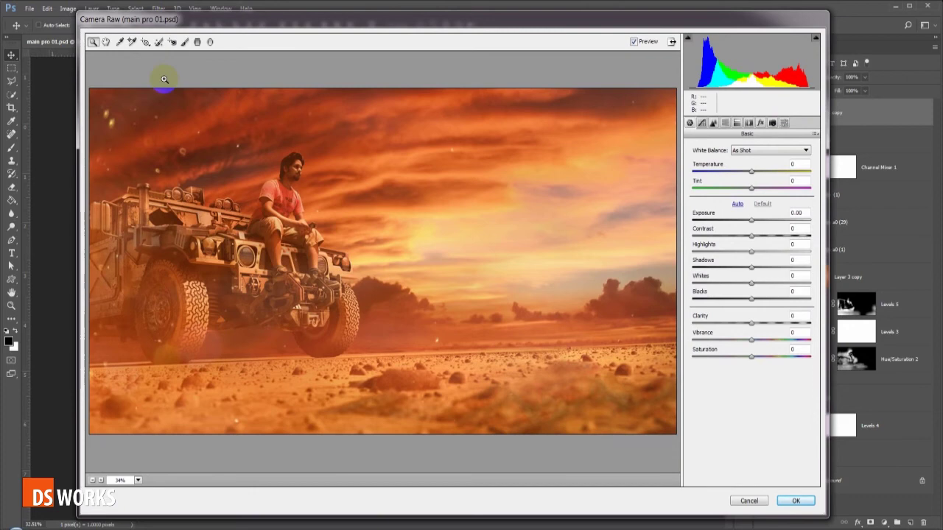
mouse_move(751, 171)
mouse_down()
mouse_move(778, 173)
mouse_move(676, 176)
mouse_move(743, 177)
mouse_up()
text(0)
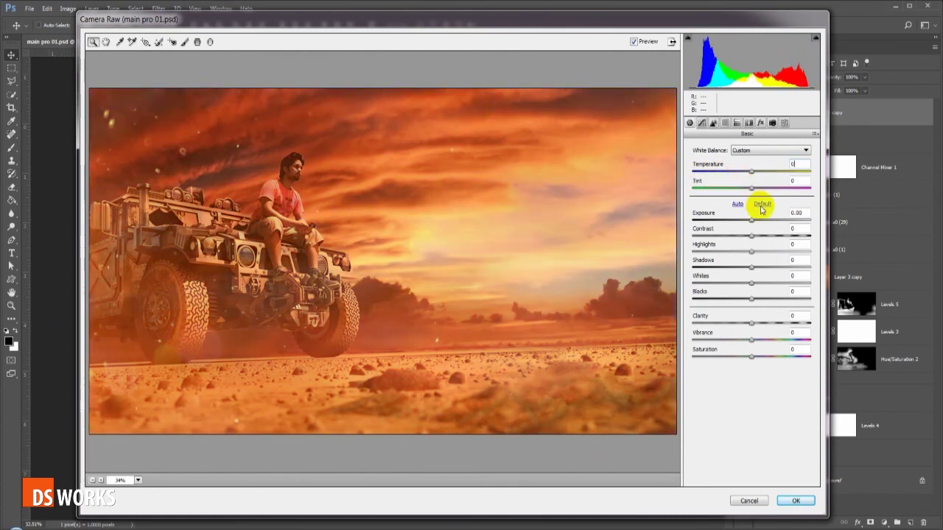
mouse_move(755, 223)
mouse_down()
mouse_move(769, 236)
mouse_move(713, 251)
mouse_move(762, 252)
mouse_move(718, 266)
mouse_move(769, 277)
mouse_move(716, 296)
mouse_up()
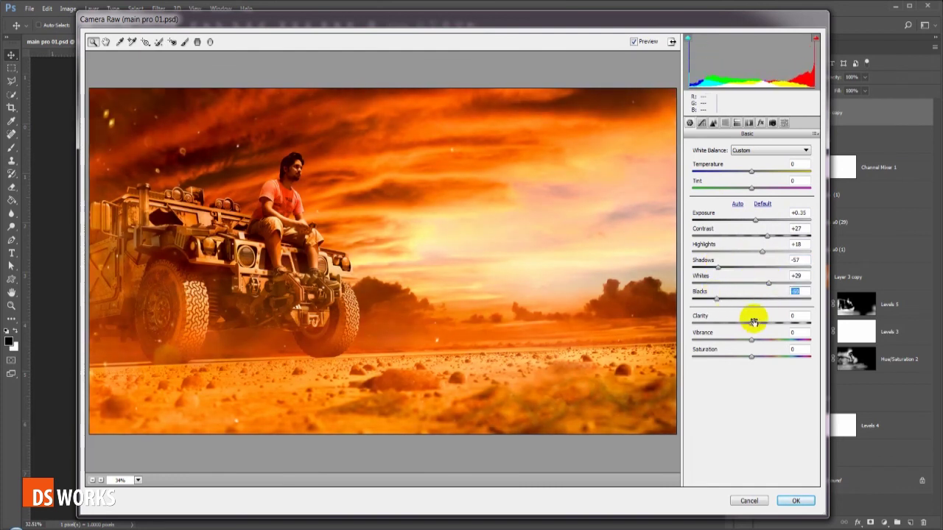
mouse_move(751, 325)
mouse_down()
mouse_move(767, 324)
mouse_move(762, 341)
mouse_up()
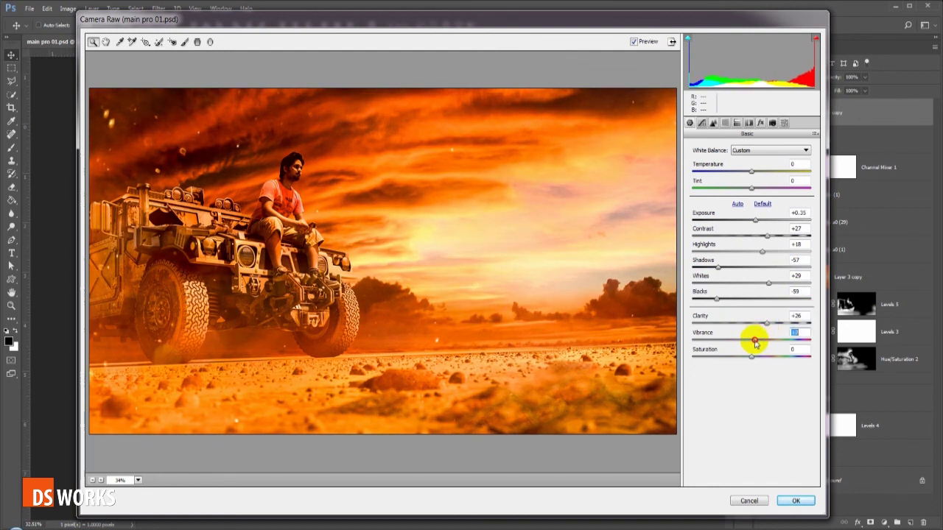
click(795, 501)
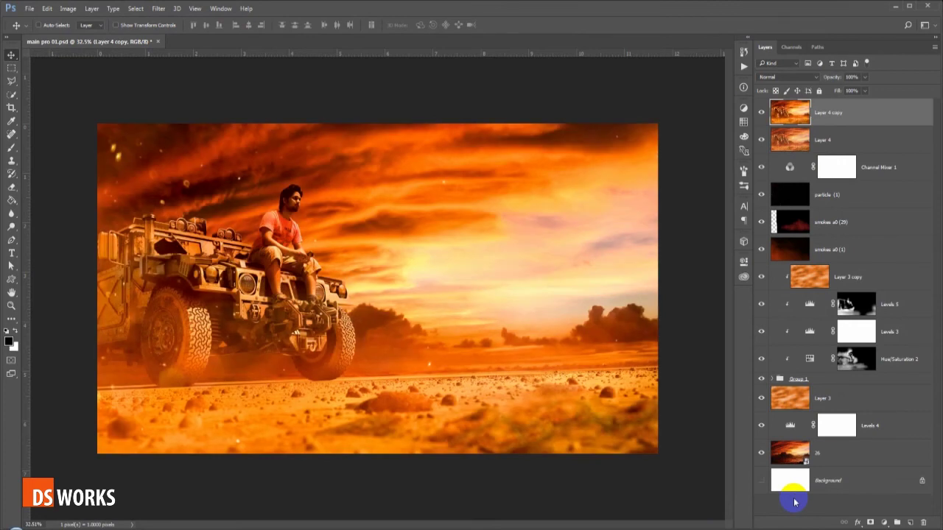
Drop Layer 4 copy's opacity to 4% and toggle it off and on to compare.
drag(834, 80, 796, 79)
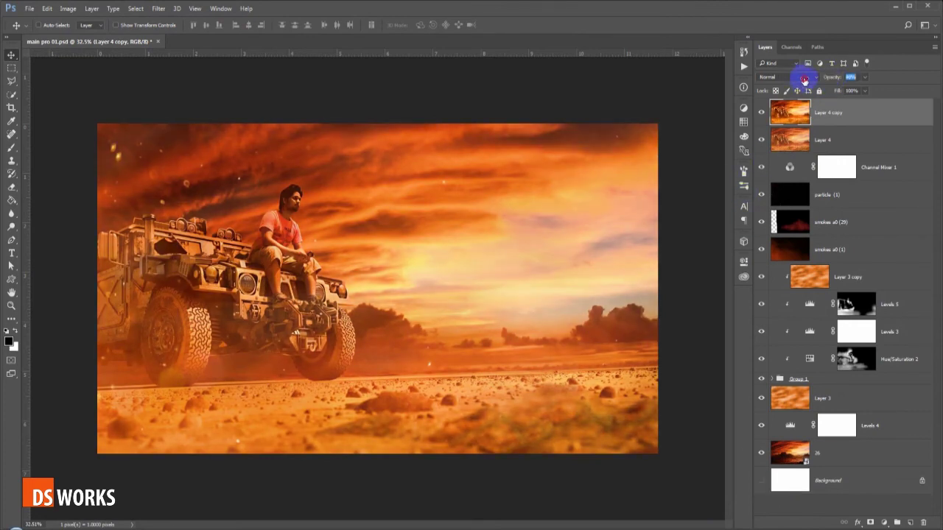
click(761, 112)
click(761, 112)
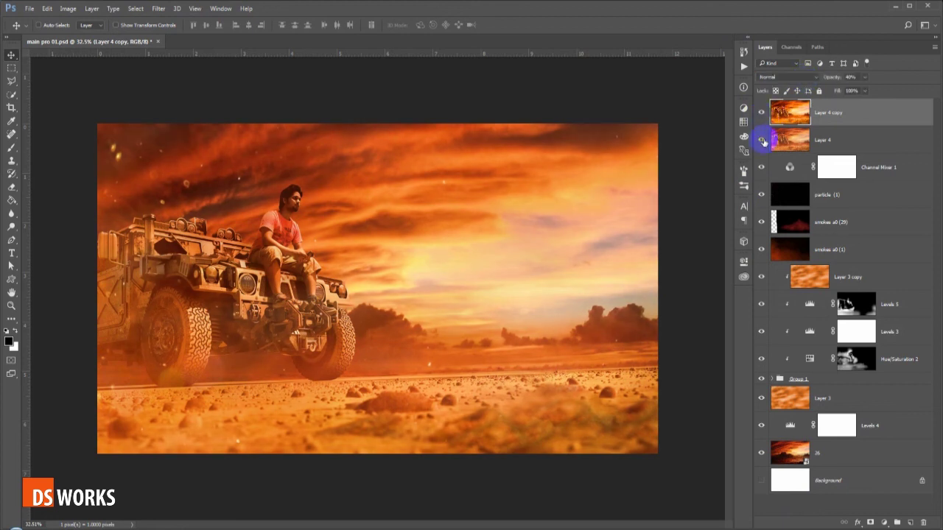
click(761, 112)
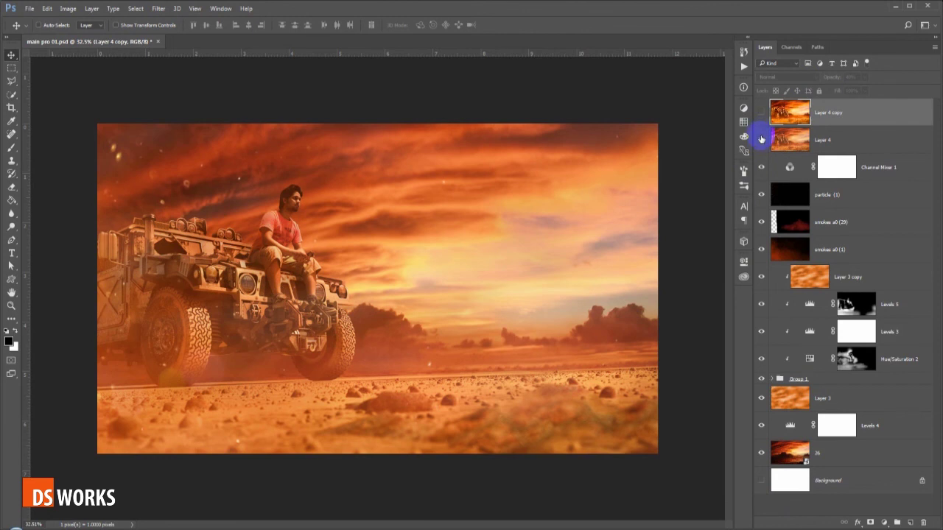
click(761, 112)
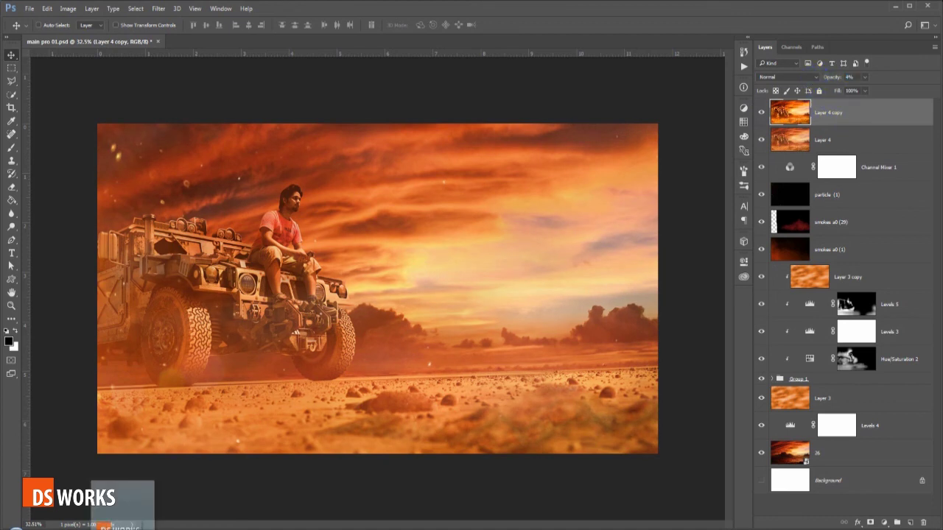
Place the DS WORKS logo file and move it to the lower-left corner.
drag(110, 508, 367, 415)
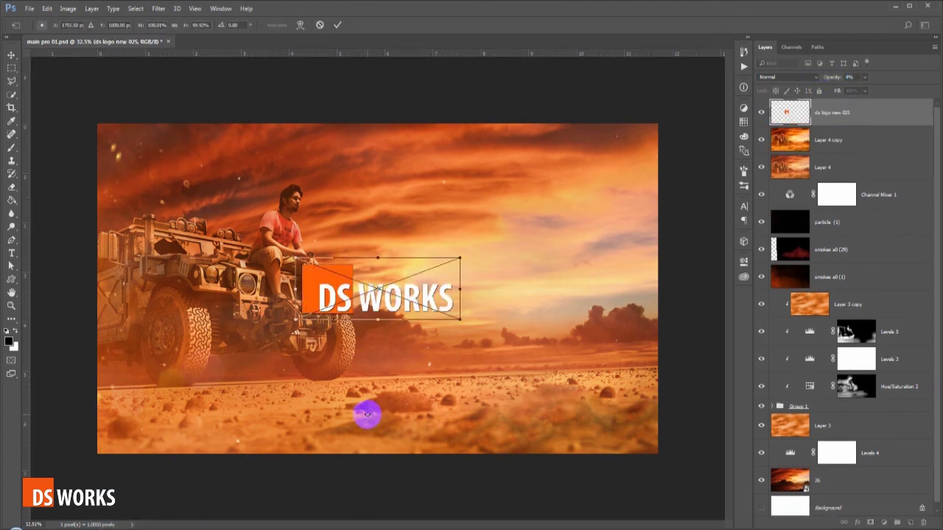
key(Return)
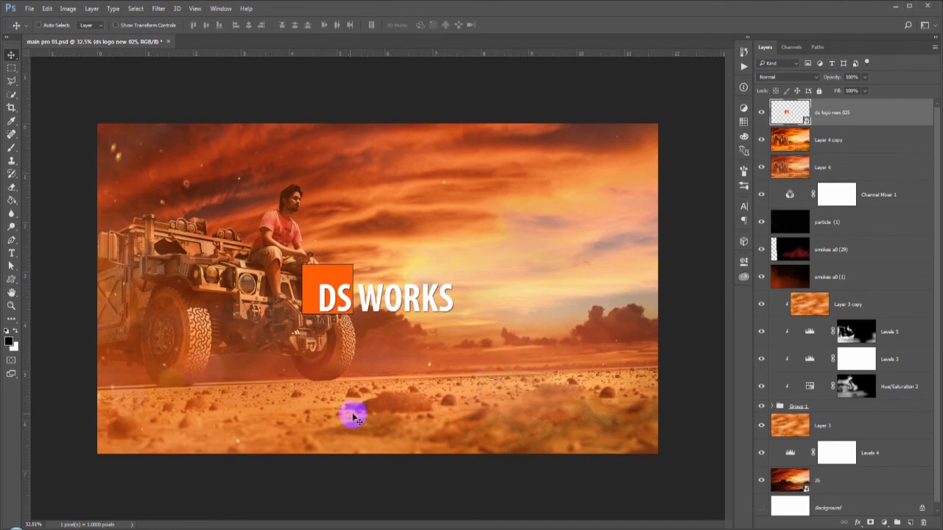
drag(525, 211, 364, 332)
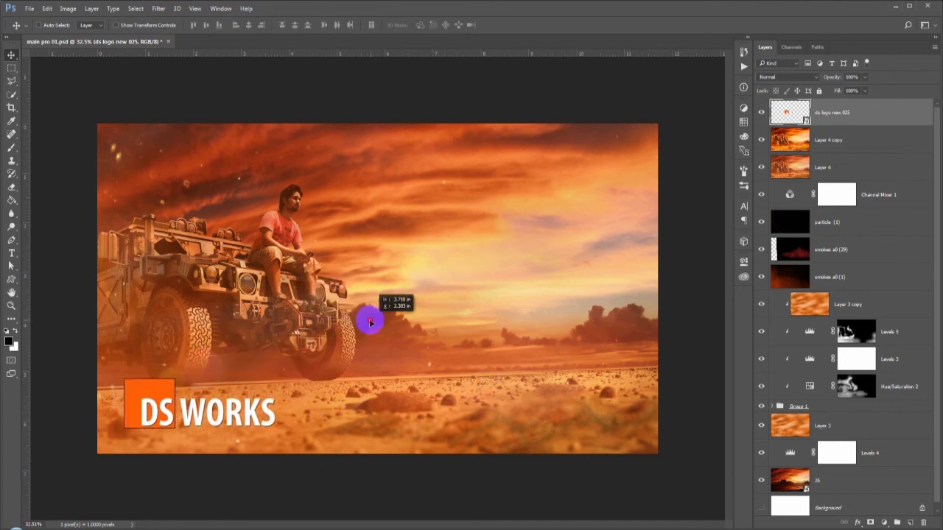